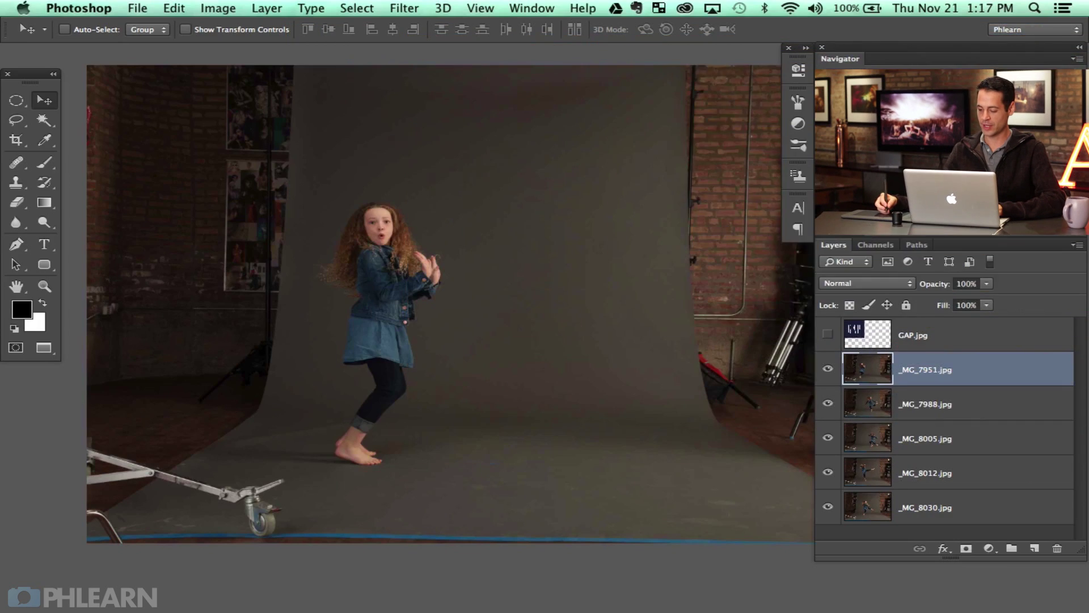
{"action": "key", "text": "ctrl+Up"}
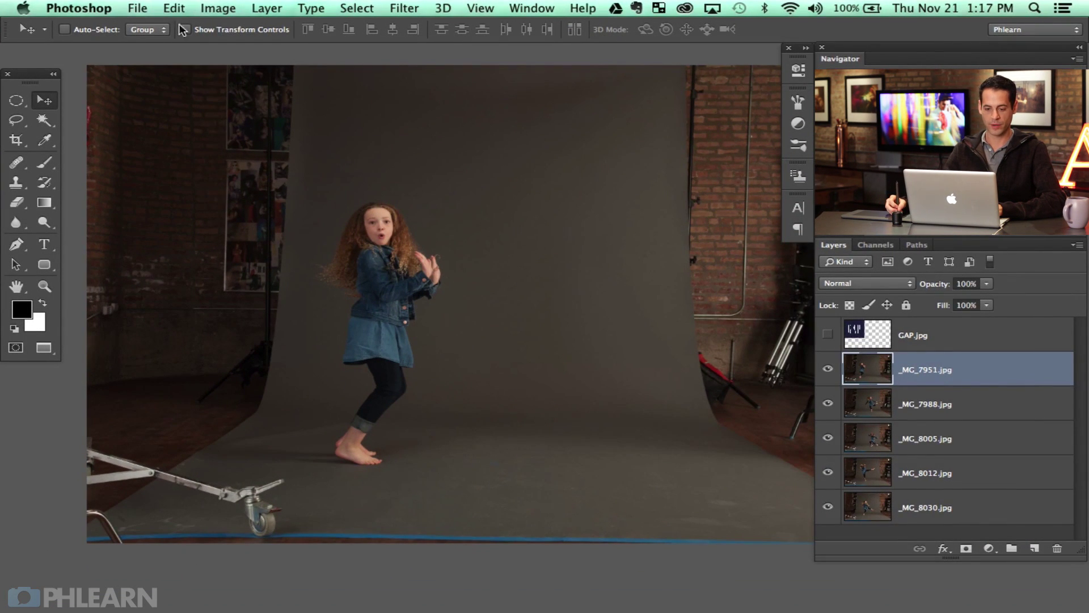
{"action": "left_click", "coordinate": [138, 7]}
{"action": "mouse_move", "coordinate": [209, 366]}
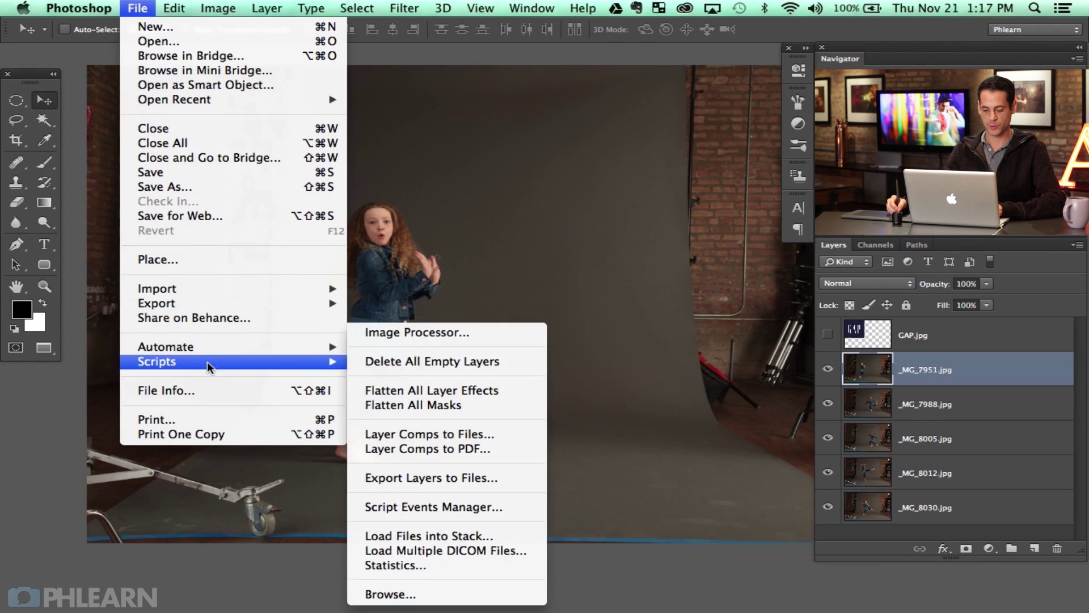
{"action": "left_click", "coordinate": [430, 535]}
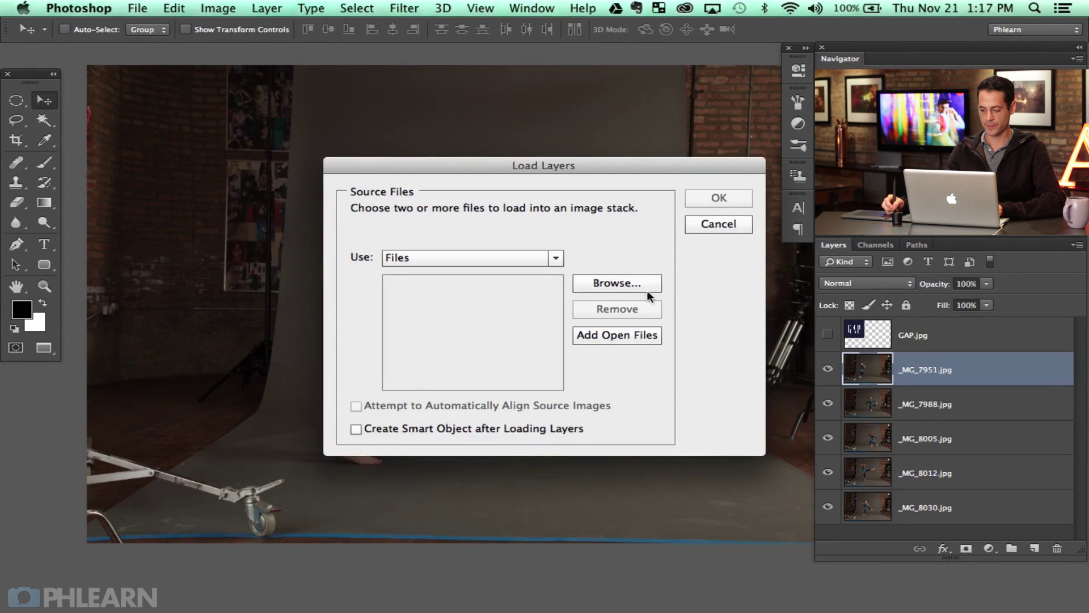
{"action": "left_click", "coordinate": [627, 296]}
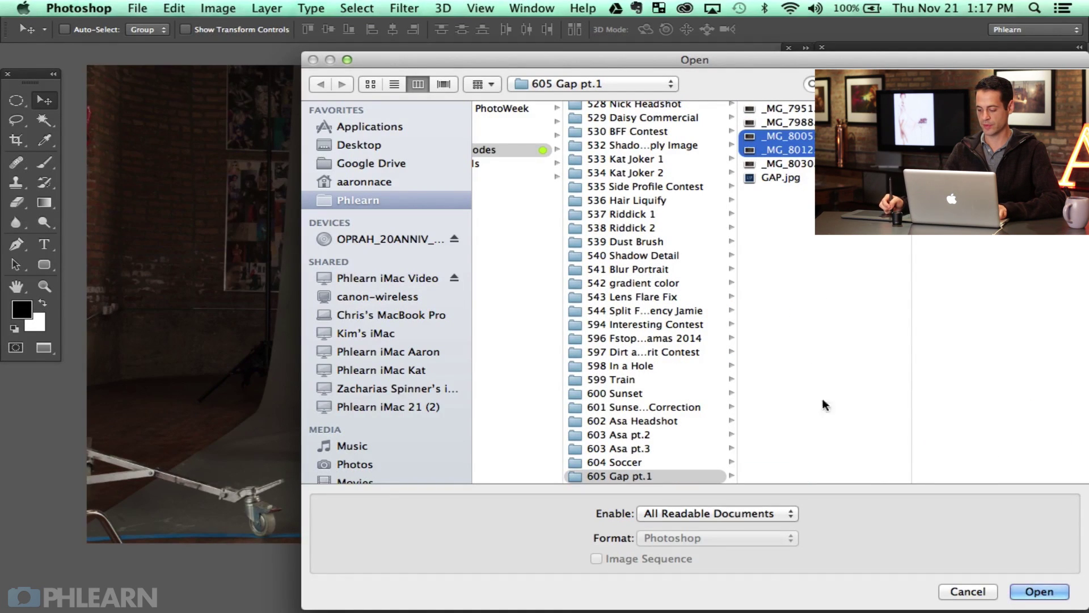
{"action": "key", "text": "Escape"}
{"action": "left_click", "coordinate": [715, 224]}
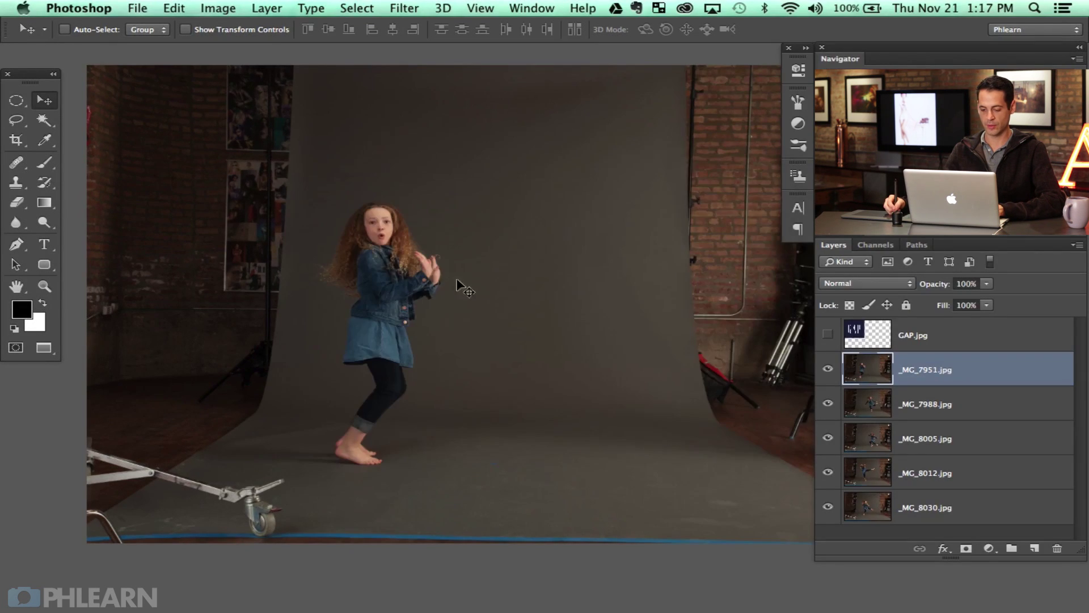
{"action": "scroll", "coordinate": [457, 278], "scroll_direction": "down", "scroll_amount": 1}
{"action": "left_click_drag", "start_coordinate": [376, 255], "coordinate": [355, 268]}
{"action": "key", "text": "super+z"}
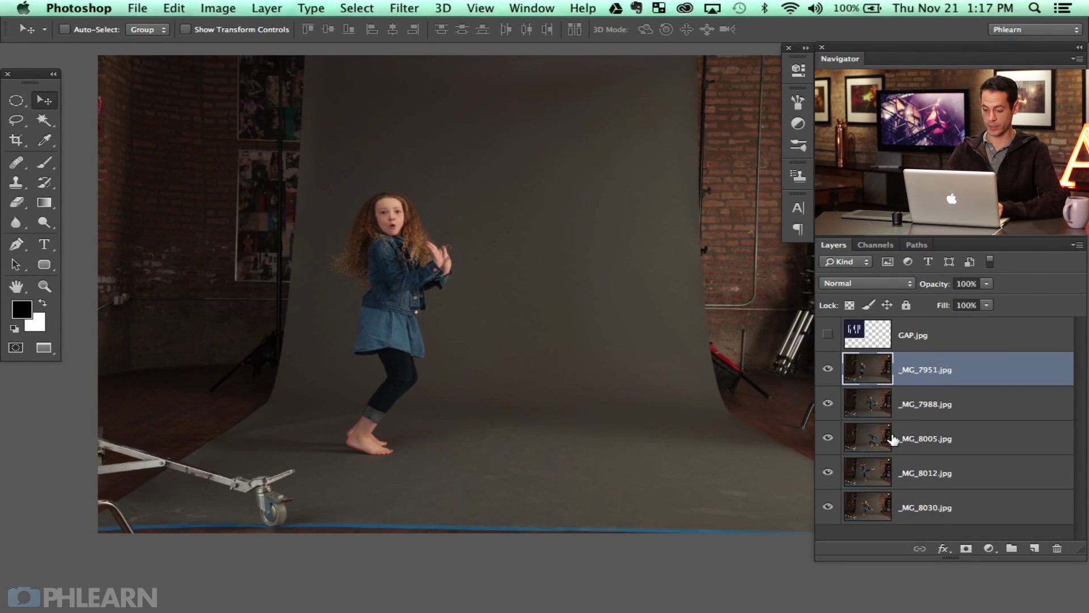
{"action": "key", "text": "super+plus"}
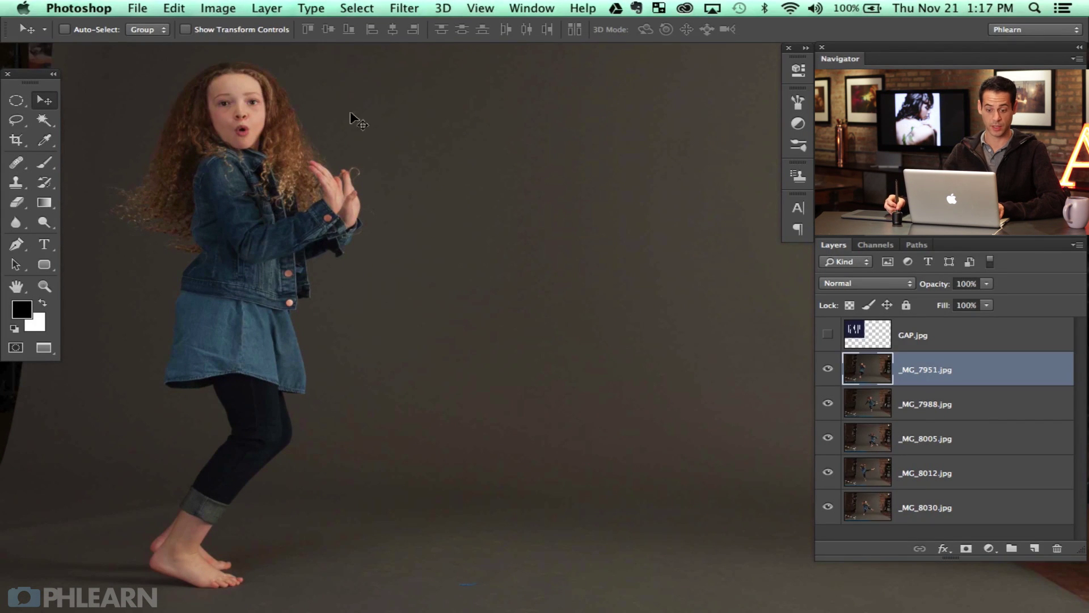
{"action": "left_click_drag", "start_coordinate": [298, 273], "coordinate": [358, 266]}
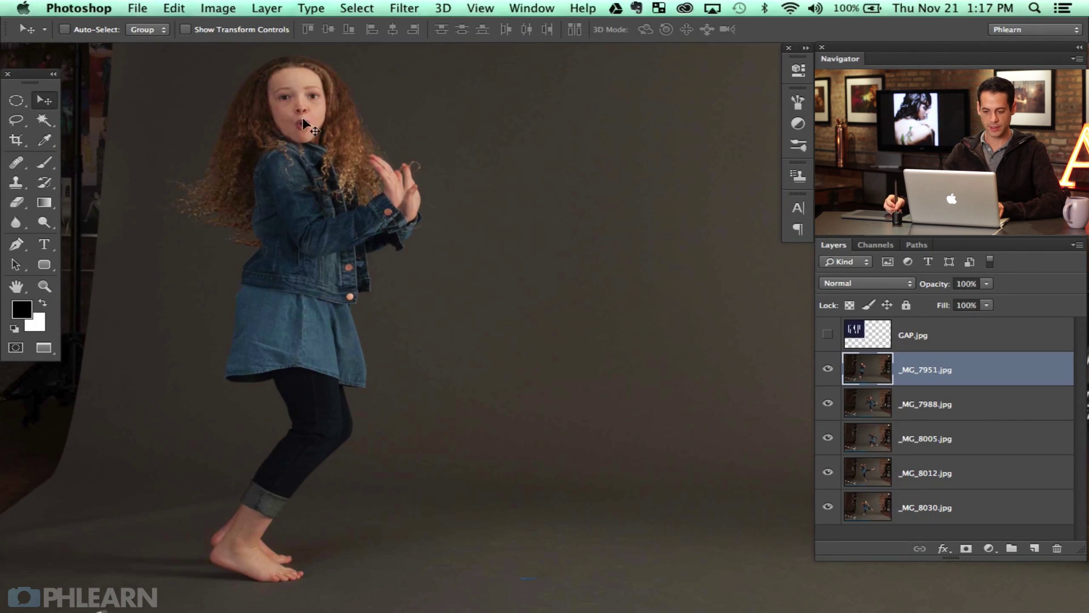
- Try a Magic Wand selection on the girl's blue shirt in the _MG_7951.jpg layer
{"action": "left_click", "coordinate": [46, 120]}
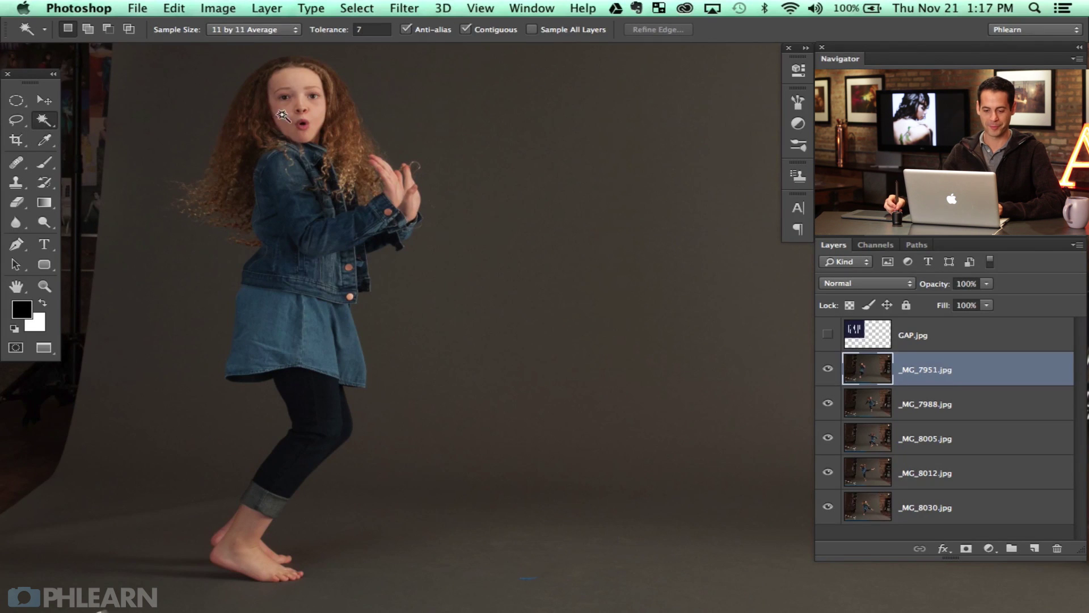
{"action": "left_click_drag", "start_coordinate": [308, 247], "coordinate": [348, 261]}
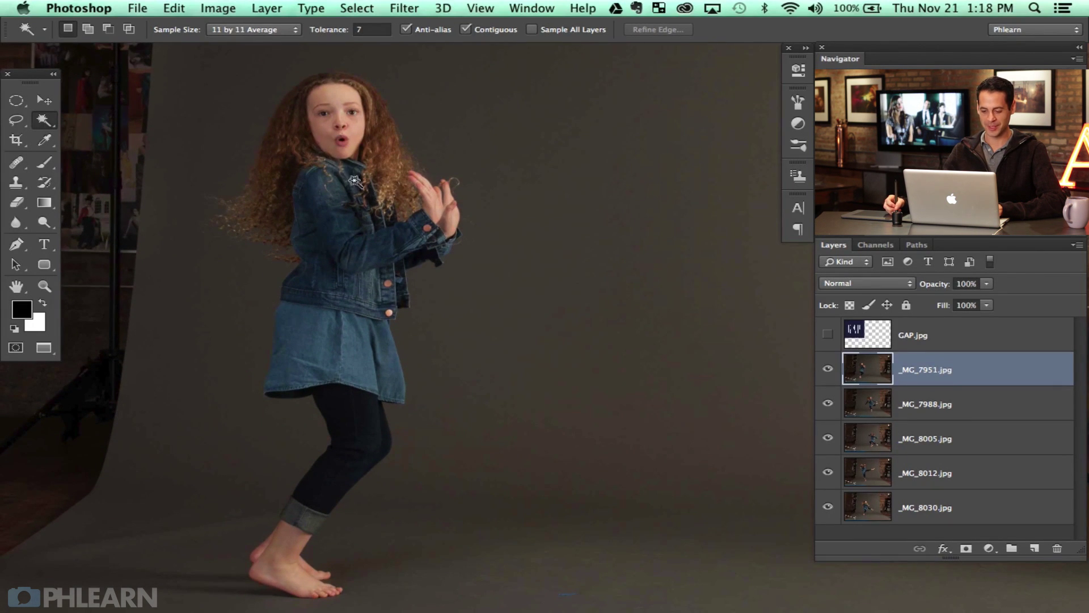
{"action": "left_click_drag", "start_coordinate": [381, 419], "coordinate": [418, 208]}
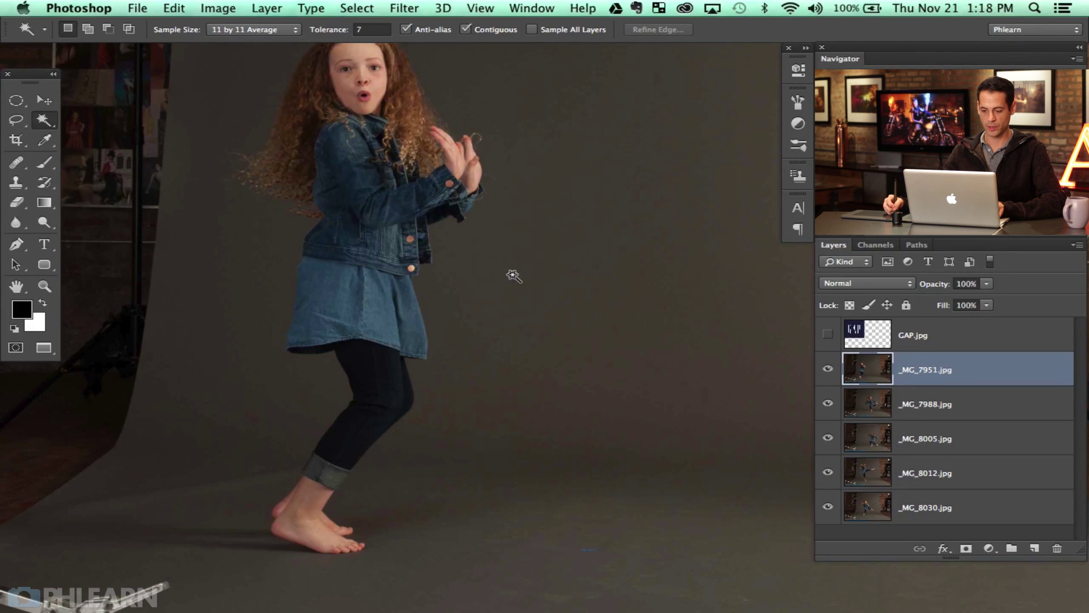
{"action": "left_click_drag", "start_coordinate": [494, 254], "coordinate": [502, 338]}
{"action": "left_click", "coordinate": [383, 400]}
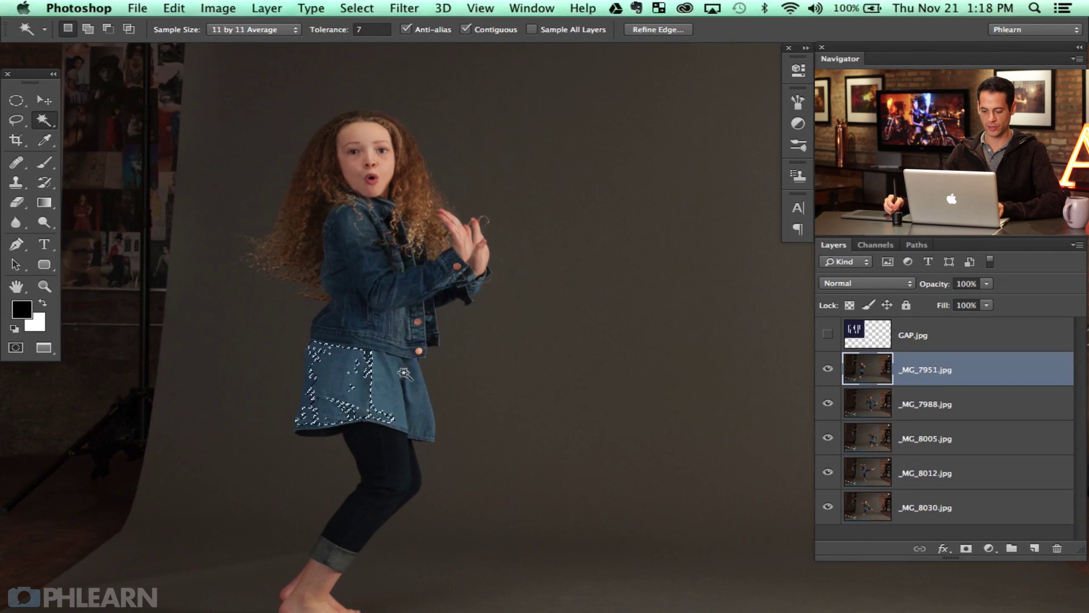
- Select the grey backdrop all around the girl on _MG_7951.jpg with the Magic Wand, adding the missed area
{"action": "left_click", "coordinate": [521, 363]}
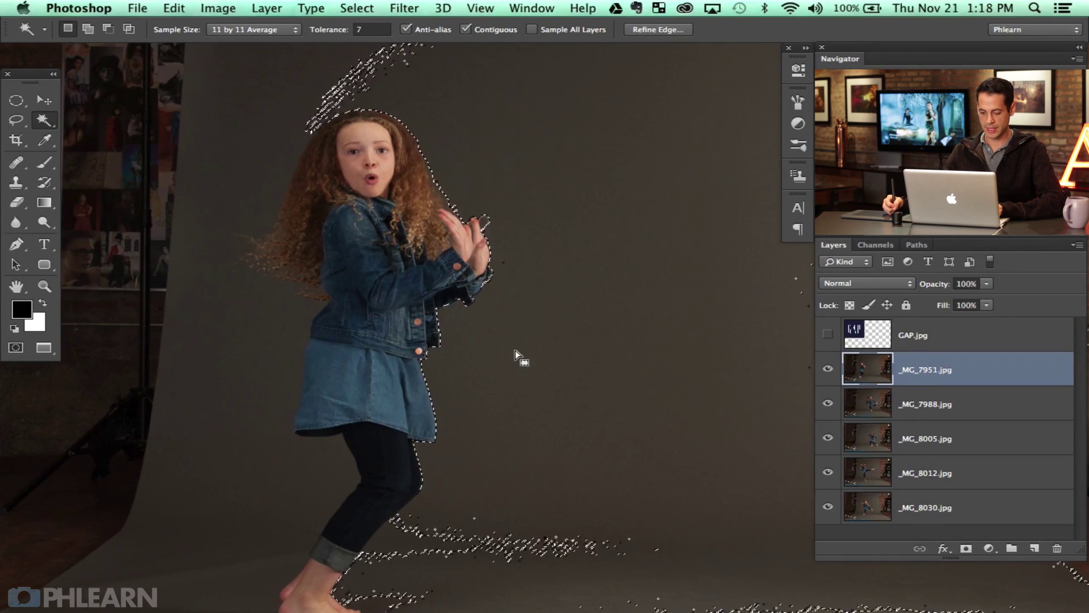
{"action": "key", "text": "shift"}
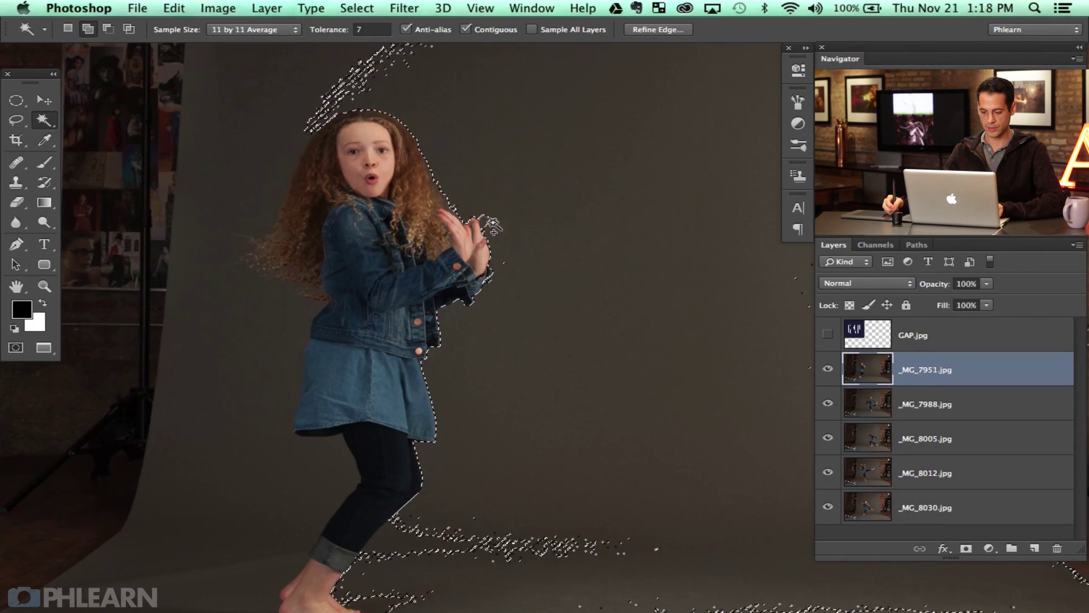
{"action": "left_click", "coordinate": [531, 208], "text": "shift"}
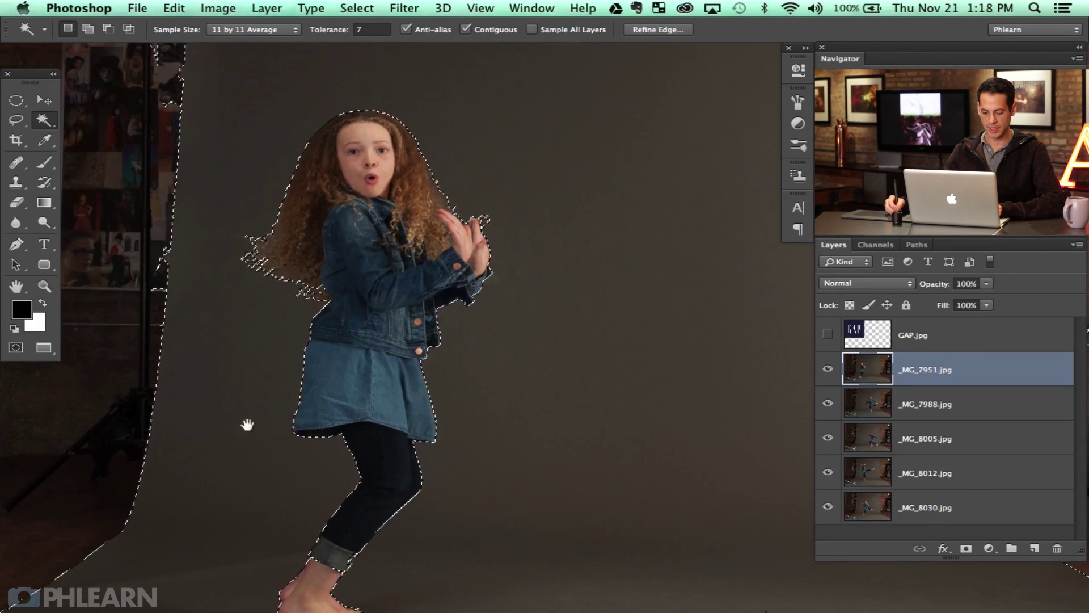
- Add everything to the right of the girl on _MG_7951.jpg to the selection with the Lasso, including the studio wall and lamp
{"action": "scroll", "coordinate": [246, 423], "scroll_direction": "down", "scroll_amount": 10}
{"action": "key", "text": "super+minus"}
{"action": "key", "text": "super+minus"}
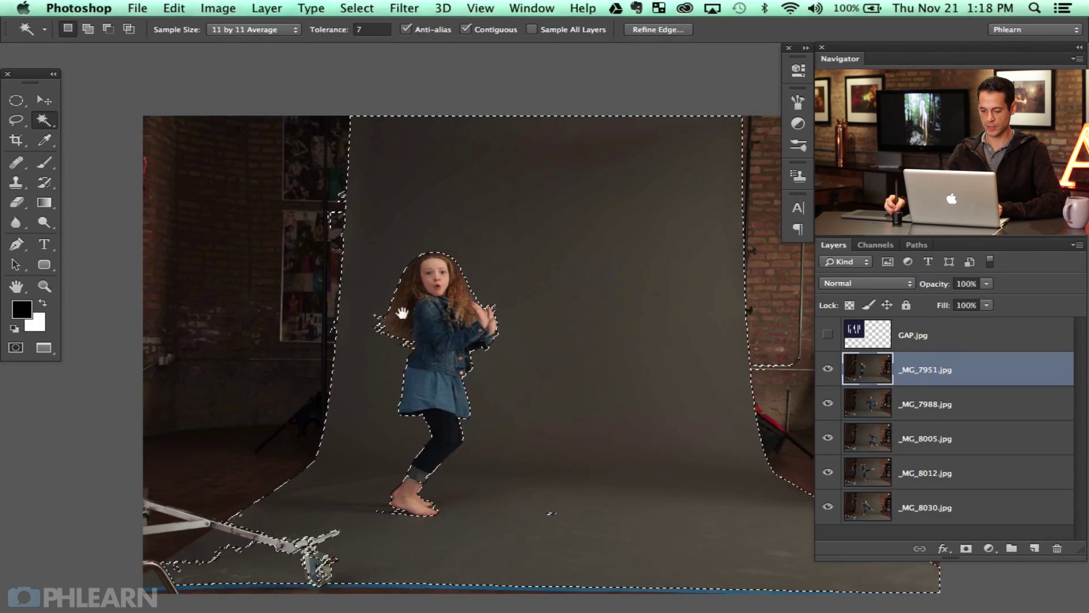
{"action": "left_click_drag", "start_coordinate": [401, 312], "coordinate": [241, 245]}
{"action": "left_click", "coordinate": [16, 119]}
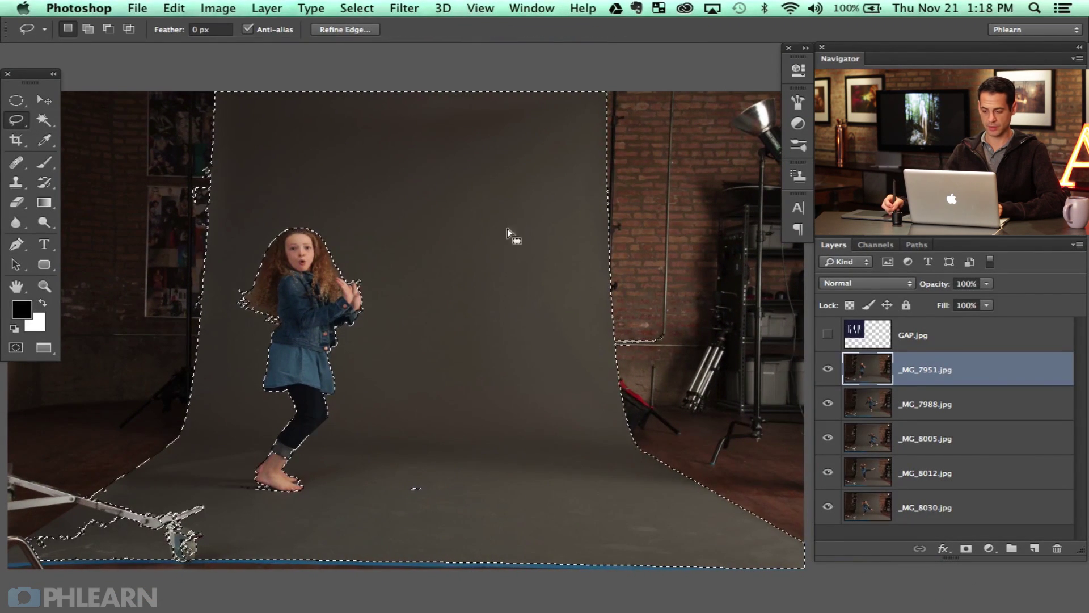
{"action": "left_click_drag", "start_coordinate": [611, 236], "coordinate": [513, 229]}
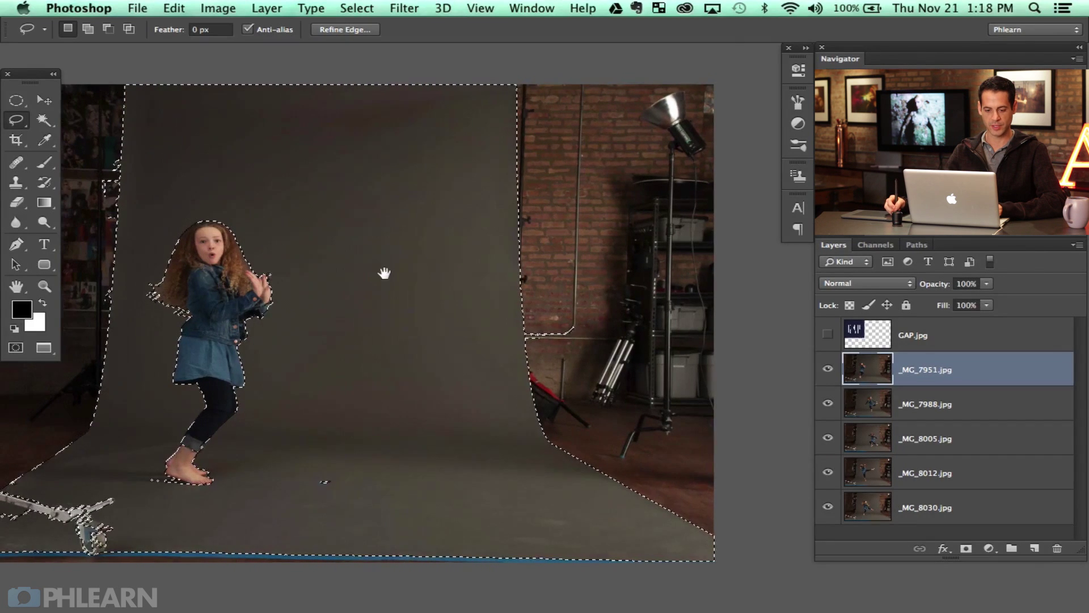
{"action": "left_click_drag", "start_coordinate": [384, 272], "coordinate": [404, 267]}
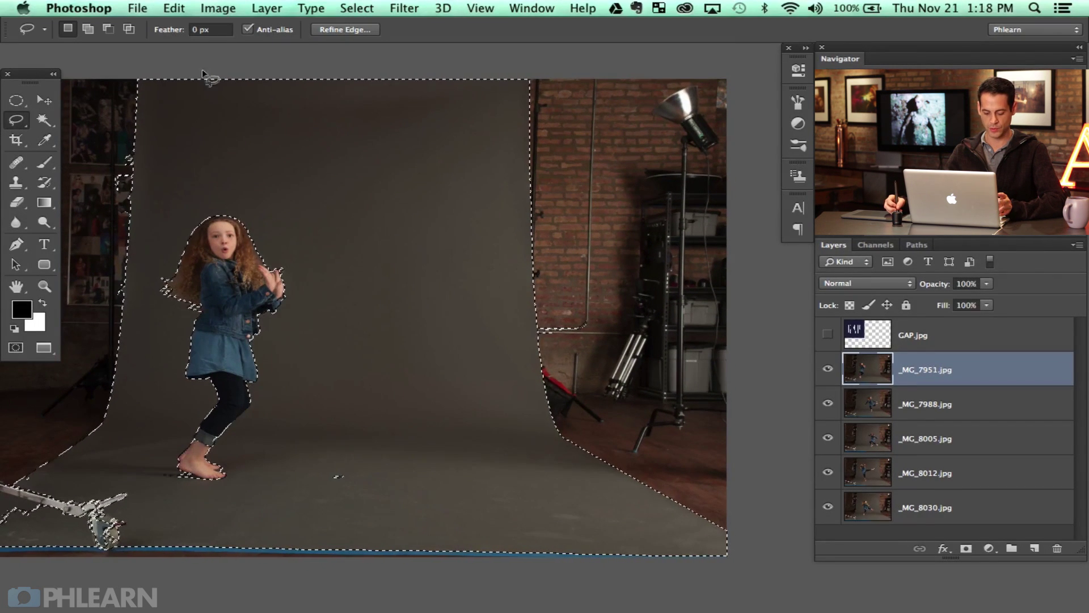
{"action": "key", "text": "shift"}
{"action": "left_click_drag", "start_coordinate": [351, 76], "coordinate": [358, 262]}
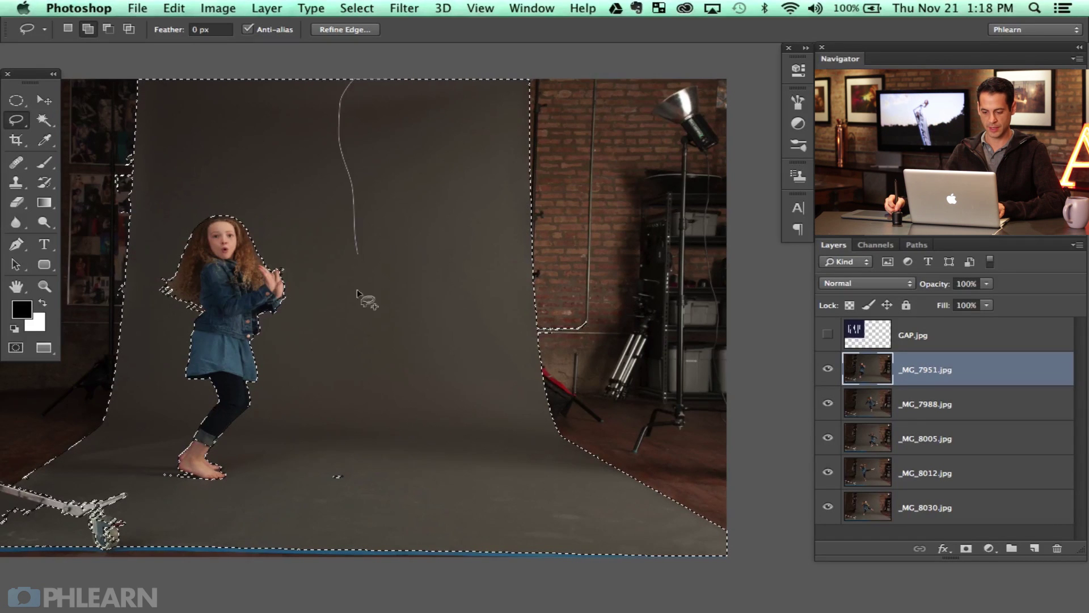
{"action": "left_click_drag", "start_coordinate": [758, 28], "coordinate": [397, 62]}
- Add everything to the left of the girl on _MG_7951.jpg to the selection with the Lasso, including the wheeled stand
{"action": "left_click_drag", "start_coordinate": [330, 401], "coordinate": [496, 389]}
{"action": "left_click_drag", "start_coordinate": [389, 193], "coordinate": [414, 240]}
{"action": "key", "text": "shift"}
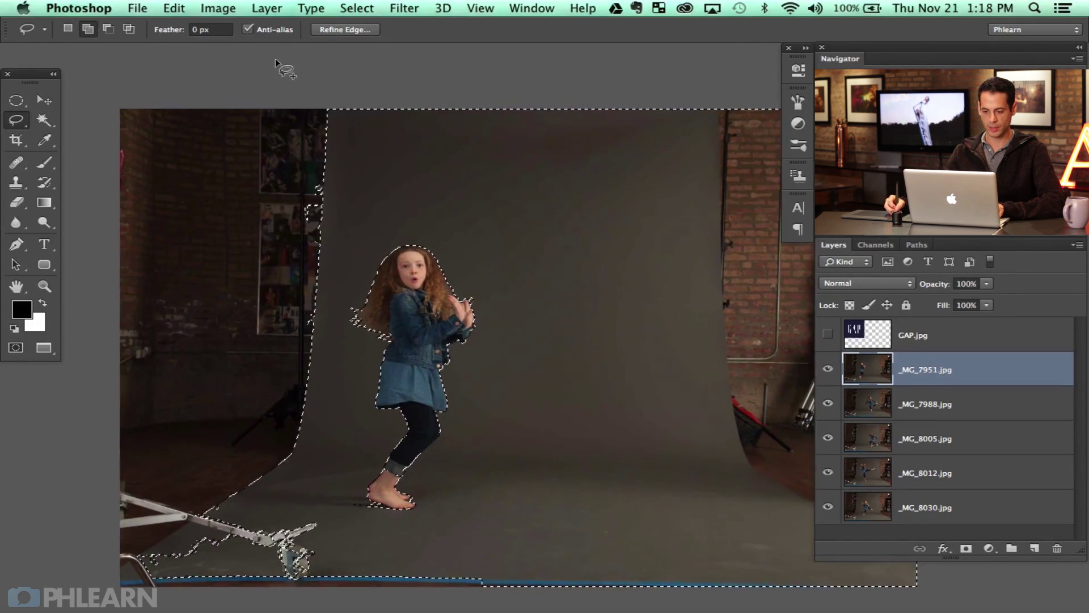
{"action": "mouse_move", "coordinate": [333, 374]}
{"action": "left_mouse_down"}
{"action": "mouse_move", "coordinate": [317, 515]}
{"action": "mouse_move", "coordinate": [525, 579]}
{"action": "left_mouse_up"}
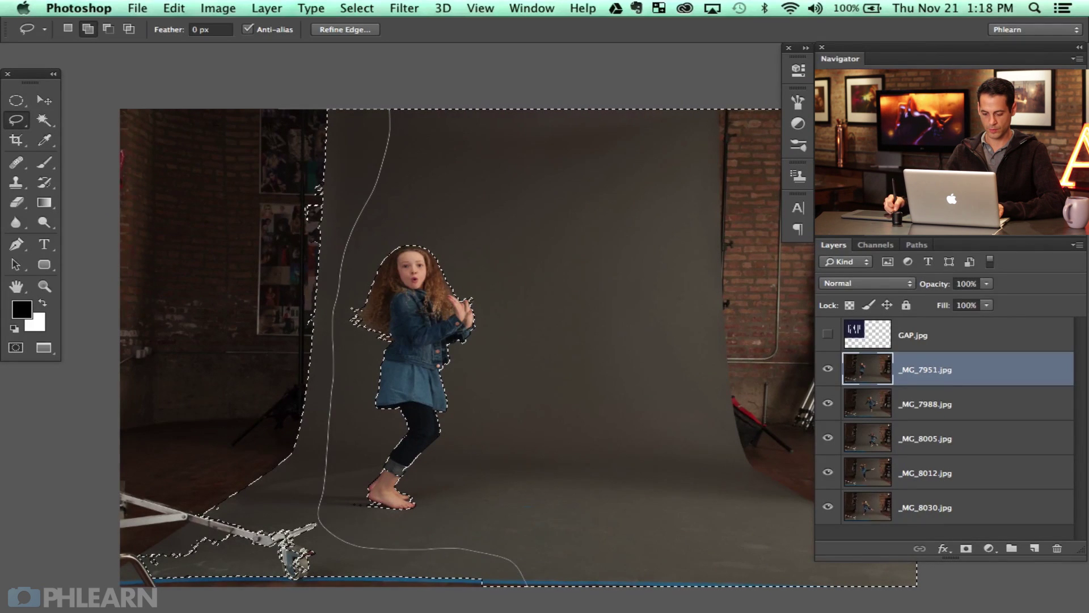
{"action": "left_click_drag", "start_coordinate": [104, 78], "coordinate": [121, 29]}
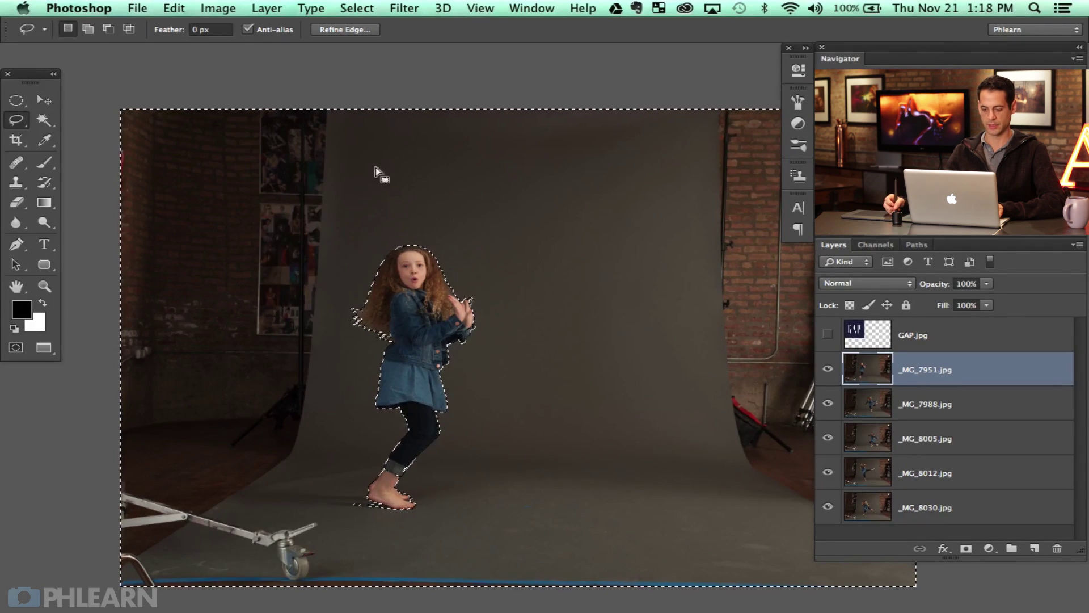
- Add a layer mask to _MG_7951.jpg from the selection and invert the mask so only the girl shows
{"action": "scroll", "coordinate": [554, 357], "scroll_direction": "right", "scroll_amount": 3}
{"action": "scroll", "coordinate": [554, 357], "scroll_direction": "down", "scroll_amount": 1}
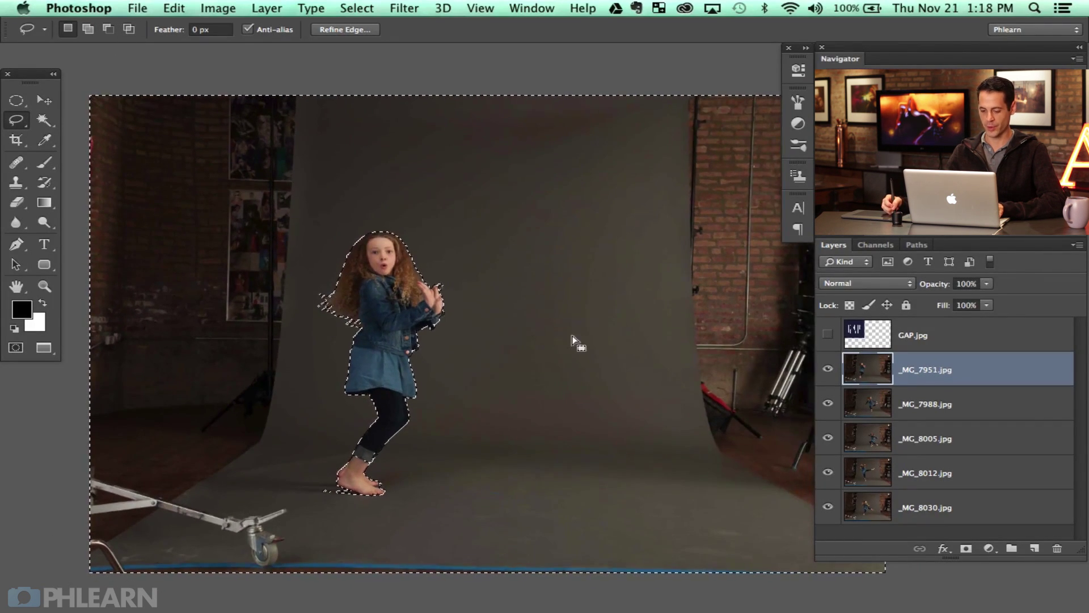
{"action": "left_click", "coordinate": [965, 550]}
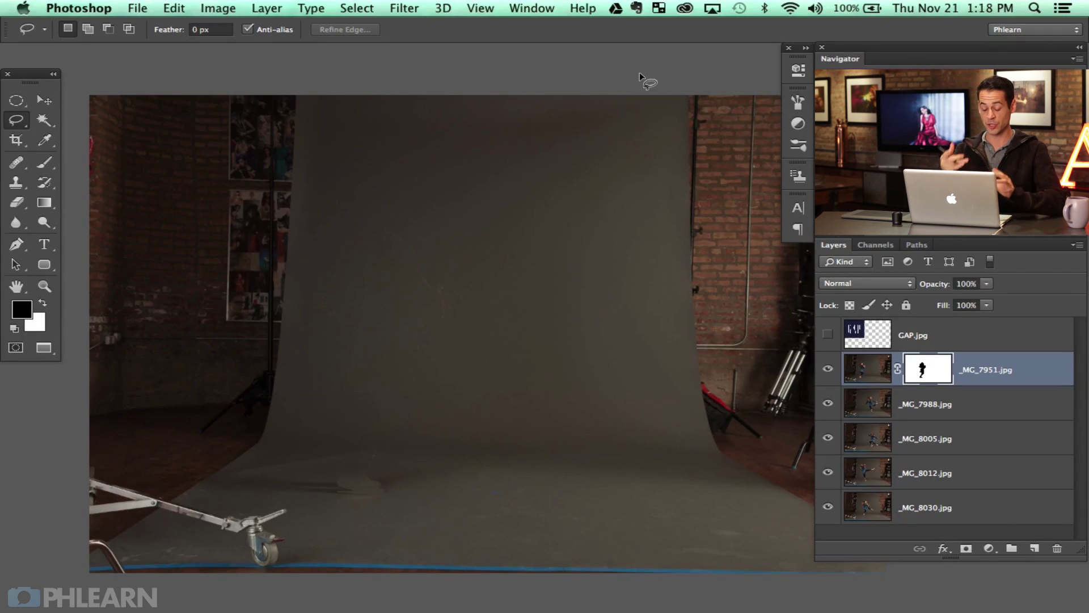
{"action": "key", "text": "ctrl+i"}
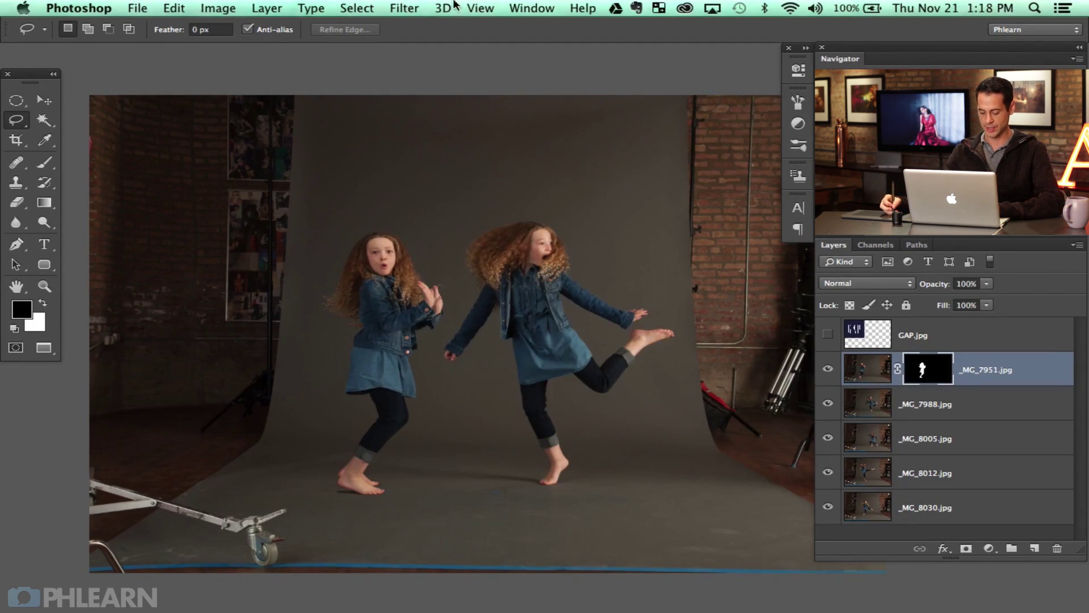
- Try moving the masked girl from _MG_7951.jpg to the right and undo the move
{"action": "key", "text": "v"}
{"action": "left_click_drag", "start_coordinate": [472, 397], "coordinate": [570, 389]}
{"action": "key", "text": "super+z"}
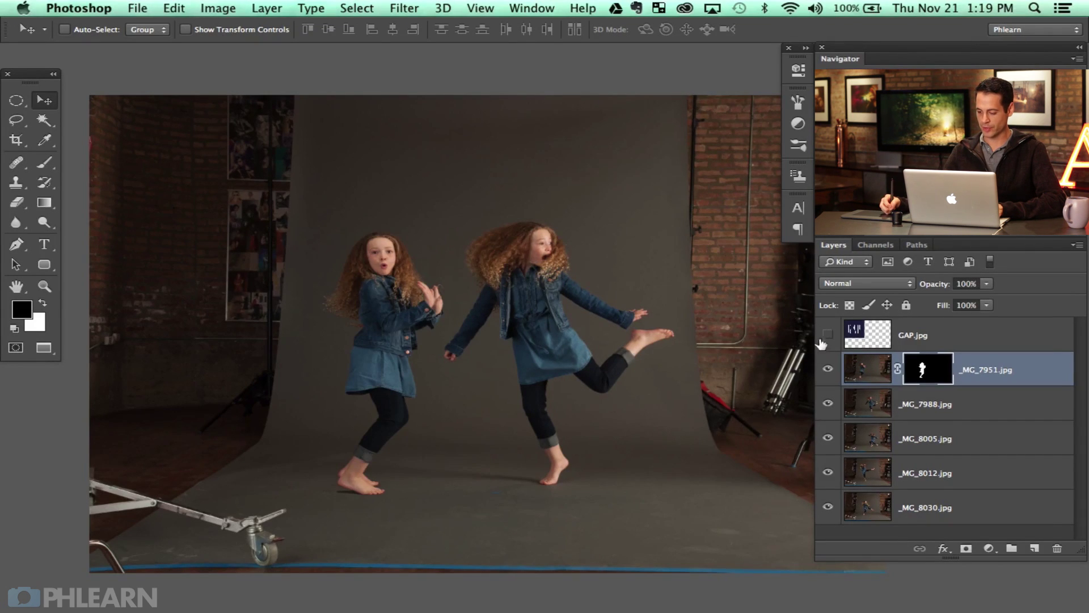
- Hide the _MG_7951.jpg layer and select the grey backdrop around the girl on _MG_7988.jpg with repeated additive Magic Wand selections
{"action": "left_click", "coordinate": [829, 370]}
{"action": "left_click", "coordinate": [964, 405]}
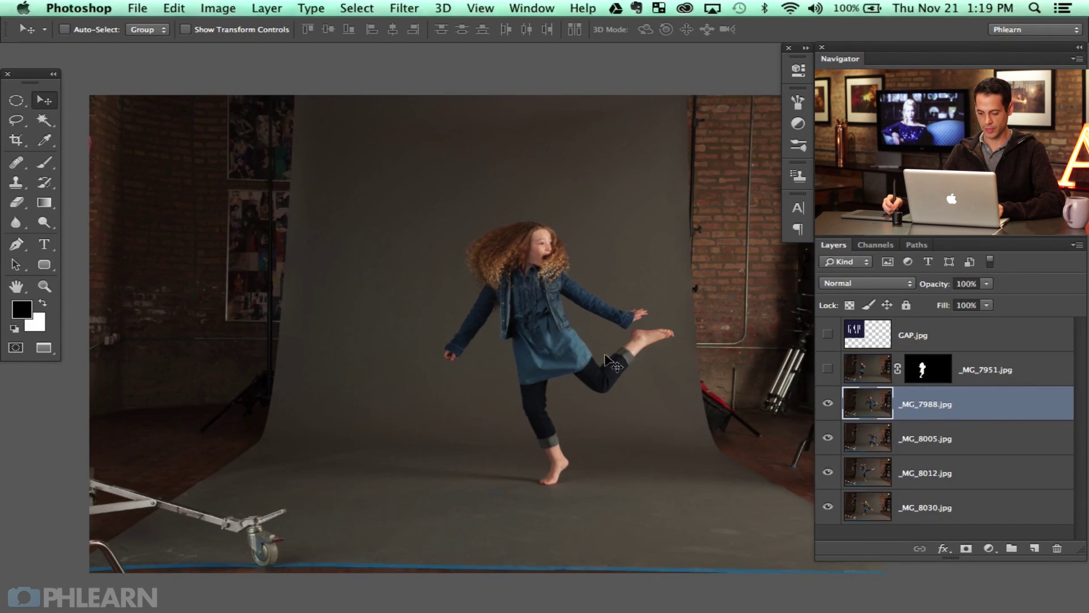
{"action": "key", "text": "w"}
{"action": "left_click", "coordinate": [603, 277]}
{"action": "left_click", "coordinate": [453, 301], "text": "shift"}
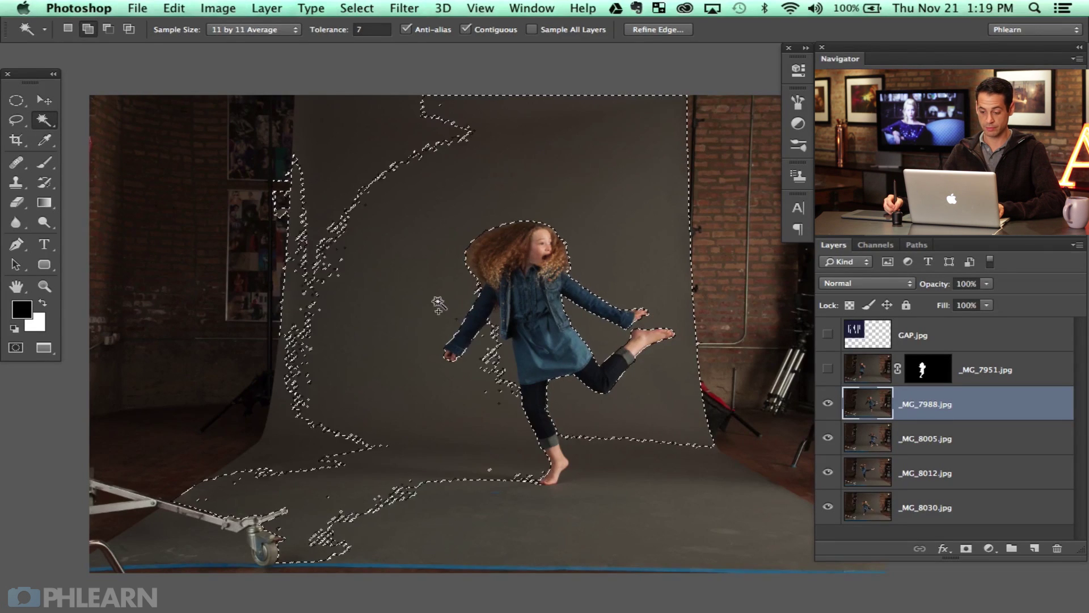
{"action": "left_click", "coordinate": [607, 471], "text": "shift"}
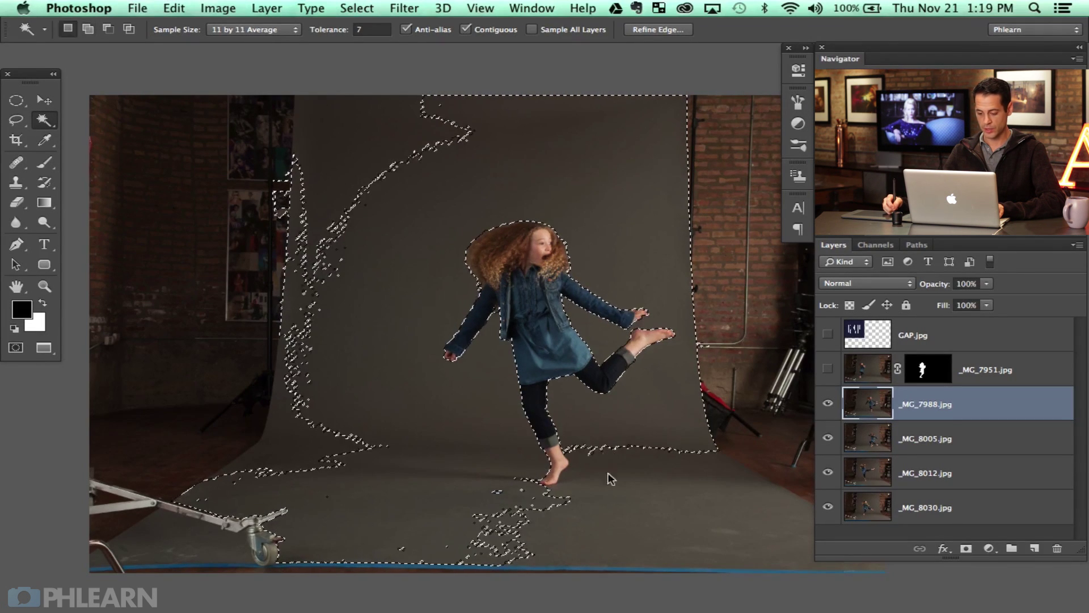
{"action": "left_click", "coordinate": [593, 490], "text": "shift"}
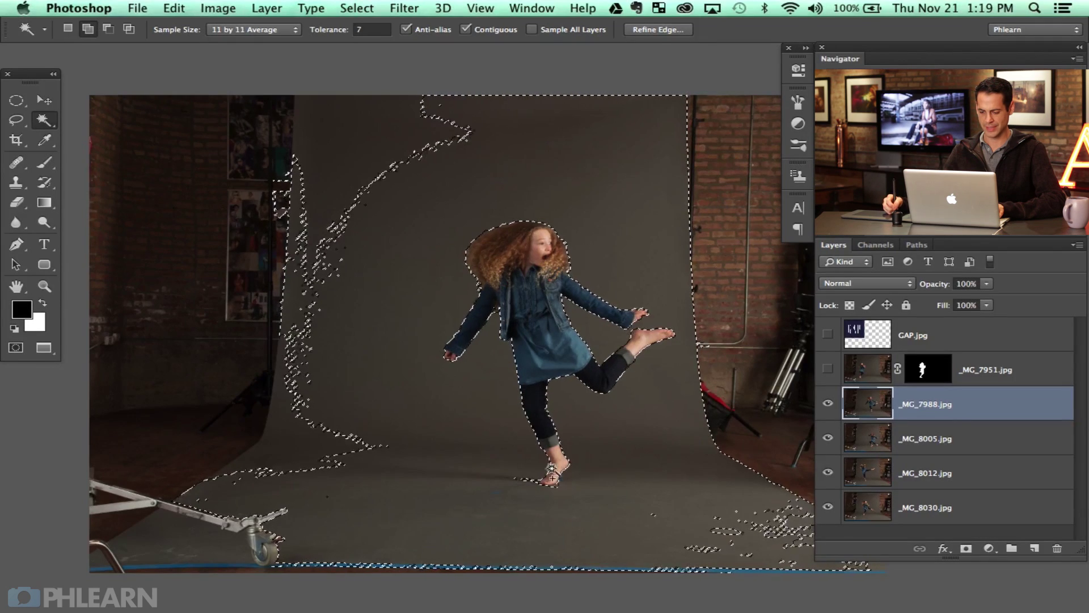
- Add the whole area to the right of the girl on _MG_7988.jpg to the selection with the Lasso
{"action": "scroll", "coordinate": [498, 348], "scroll_direction": "right", "scroll_amount": 5}
{"action": "key", "text": "l"}
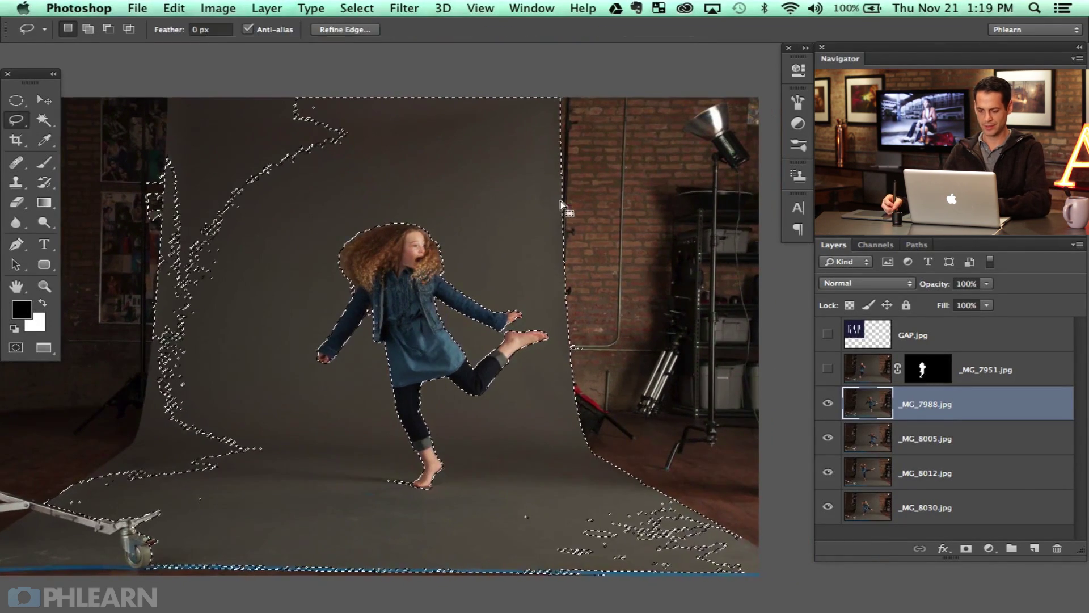
{"action": "scroll", "coordinate": [564, 94], "scroll_direction": "right", "scroll_amount": 3}
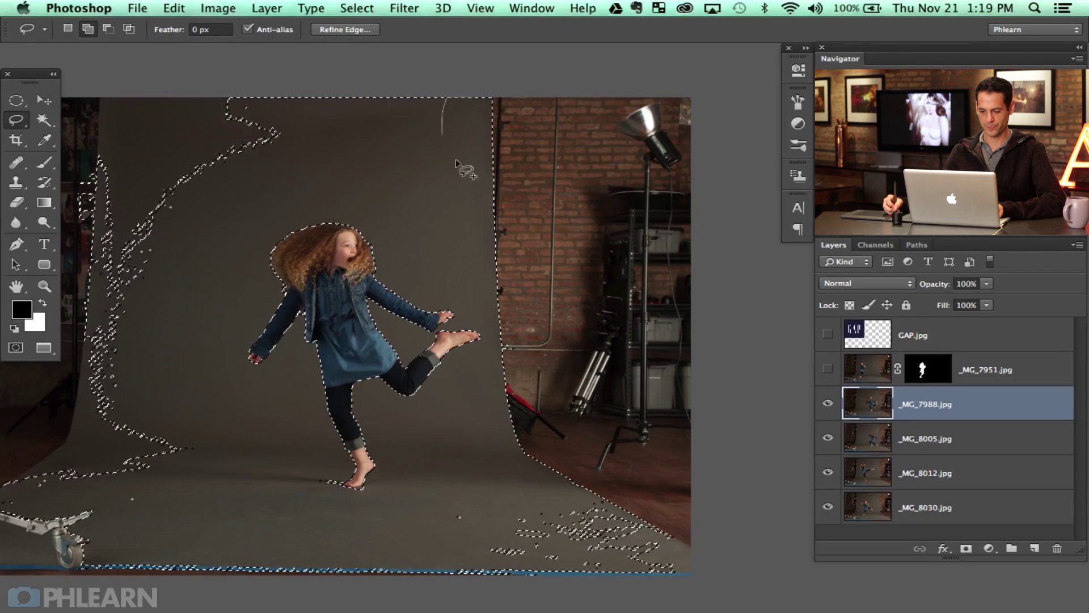
{"action": "mouse_move", "coordinate": [405, 574]}
{"action": "left_mouse_down"}
{"action": "mouse_move", "coordinate": [756, 168]}
{"action": "mouse_move", "coordinate": [585, 75]}
{"action": "left_mouse_up"}
- Add the whole area to the left of the girl on _MG_7988.jpg to the selection with the Lasso
{"action": "left_click_drag", "start_coordinate": [362, 264], "coordinate": [629, 283]}
{"action": "left_click_drag", "start_coordinate": [602, 114], "coordinate": [555, 230]}
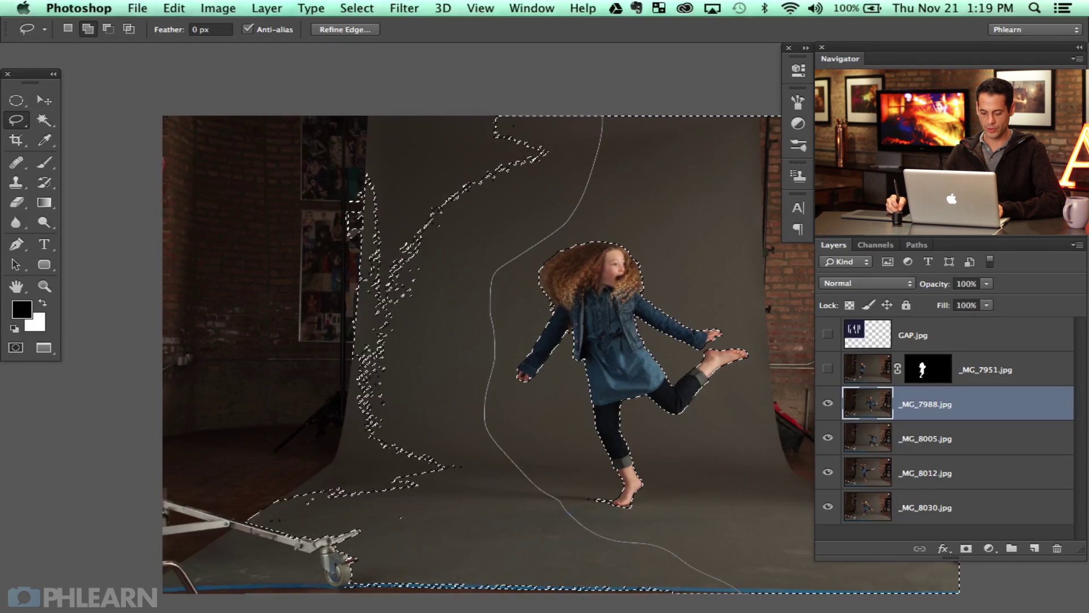
{"action": "mouse_move", "coordinate": [93, 391]}
{"action": "left_mouse_down"}
{"action": "mouse_move", "coordinate": [112, 59]}
{"action": "mouse_move", "coordinate": [217, 98]}
{"action": "left_mouse_up"}
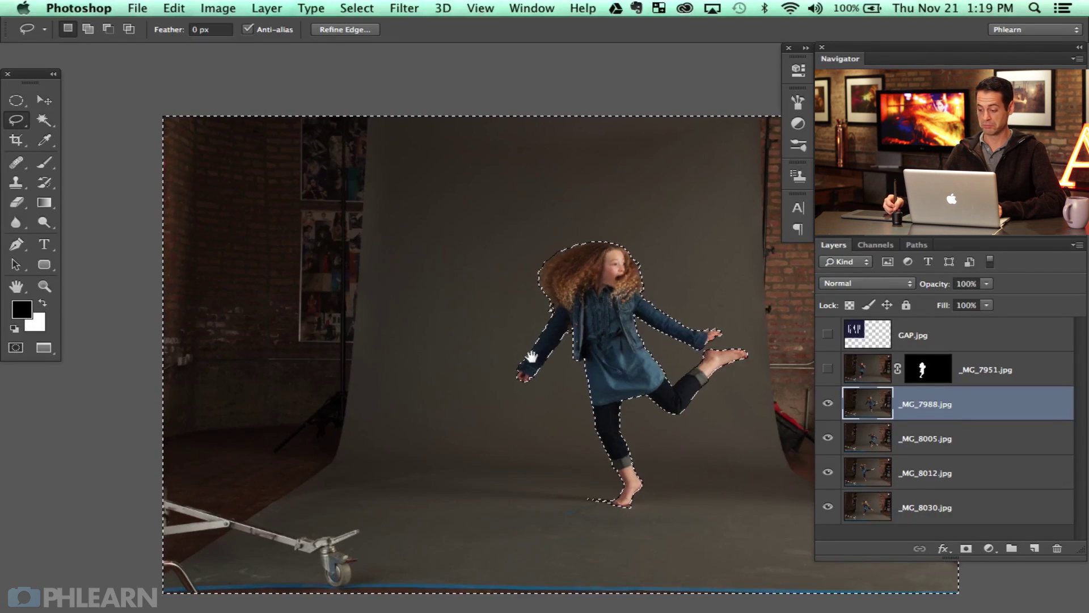
- Mask the selected surroundings out of _MG_7988.jpg so only the girl is kept, and toggle the layer's visibility to check the cutout
{"action": "scroll", "coordinate": [553, 352], "scroll_direction": "right", "scroll_amount": 3}
{"action": "left_click_drag", "start_coordinate": [549, 393], "coordinate": [506, 373]}
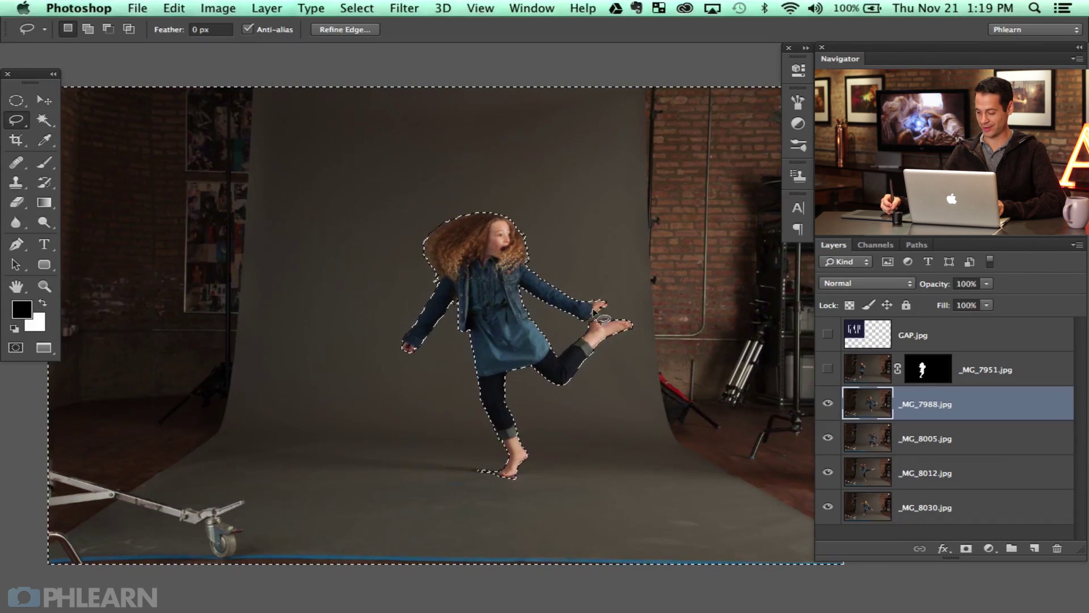
{"action": "left_click", "coordinate": [965, 549]}
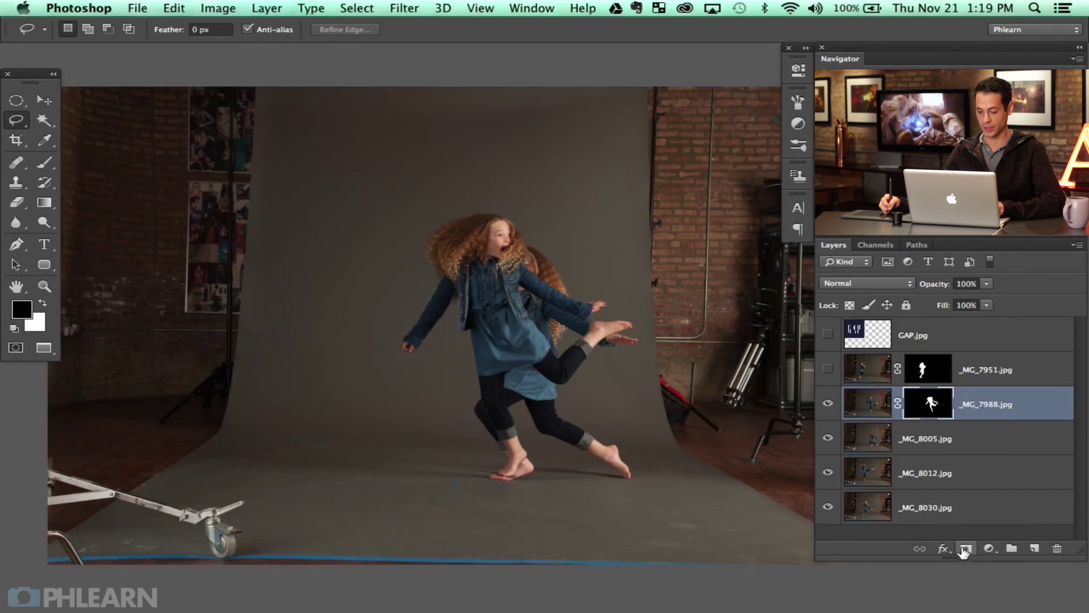
{"action": "left_click", "coordinate": [829, 404]}
{"action": "left_click", "coordinate": [829, 404]}
{"action": "left_click", "coordinate": [829, 404]}
{"action": "left_click", "coordinate": [828, 404]}
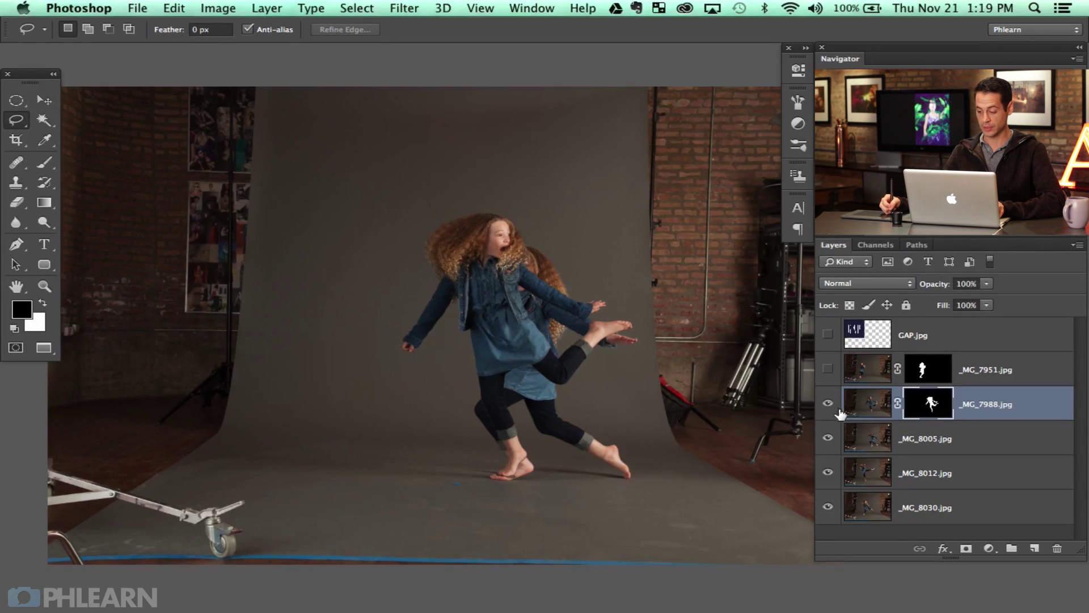
- Hide the _MG_7988.jpg layer and select the grey backdrop around the girl on _MG_8005.jpg with repeated additive Magic Wand selections
{"action": "left_click", "coordinate": [828, 404]}
{"action": "left_click", "coordinate": [867, 436]}
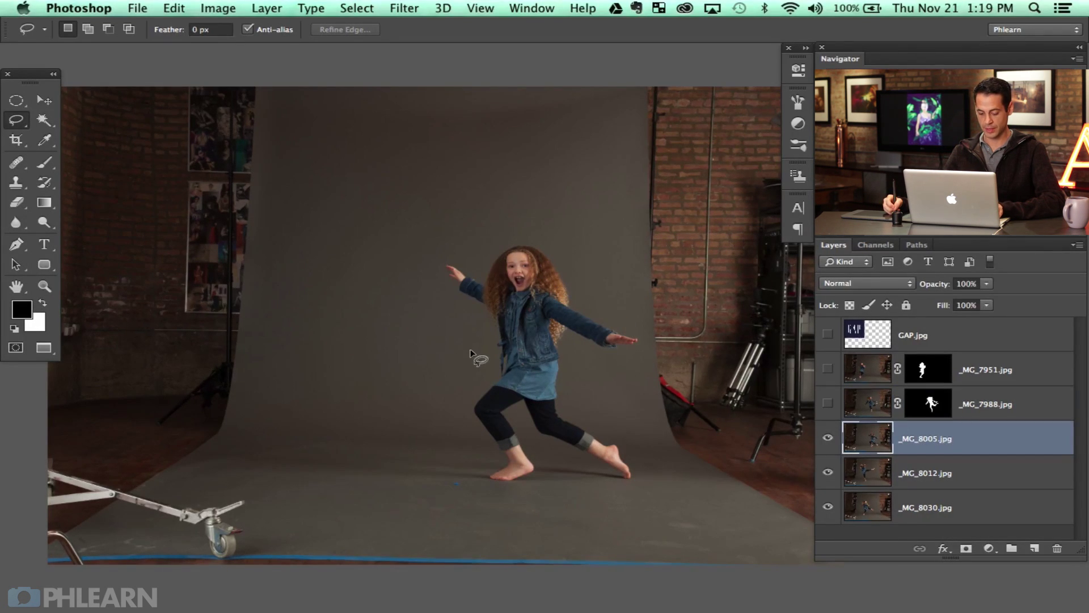
{"action": "key", "text": "w"}
{"action": "left_click", "coordinate": [478, 309]}
{"action": "left_click", "coordinate": [621, 377]}
{"action": "left_click", "coordinate": [632, 473]}
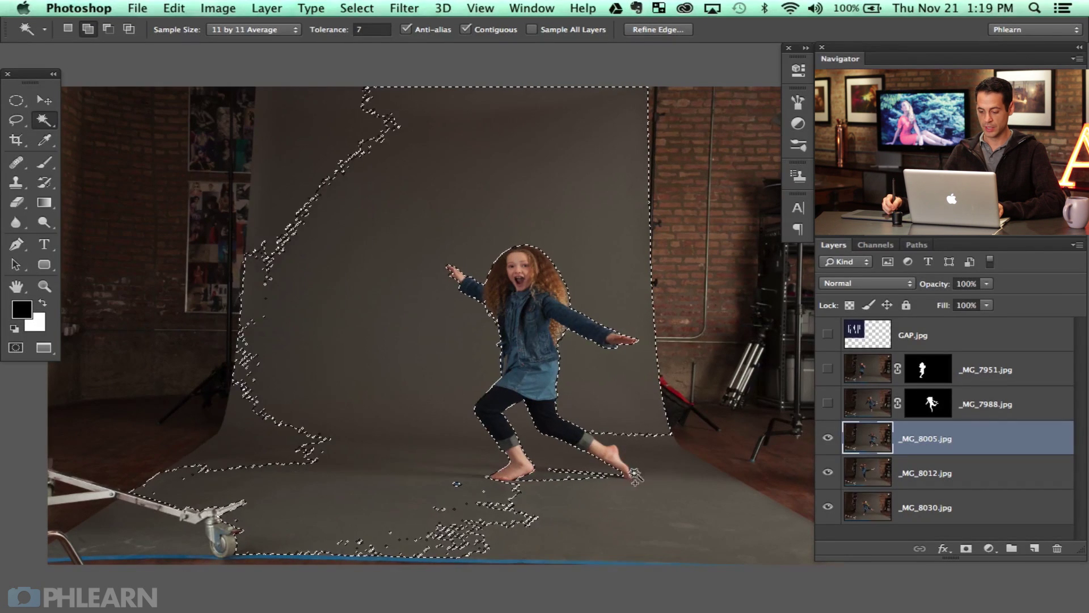
{"action": "left_click", "coordinate": [644, 492]}
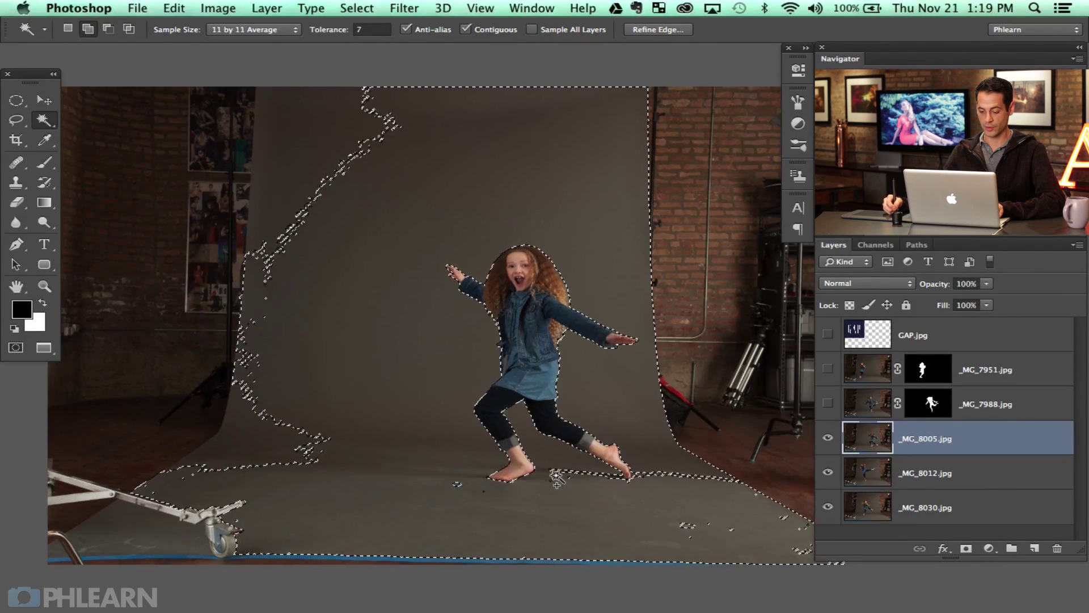
{"action": "left_click", "coordinate": [668, 478]}
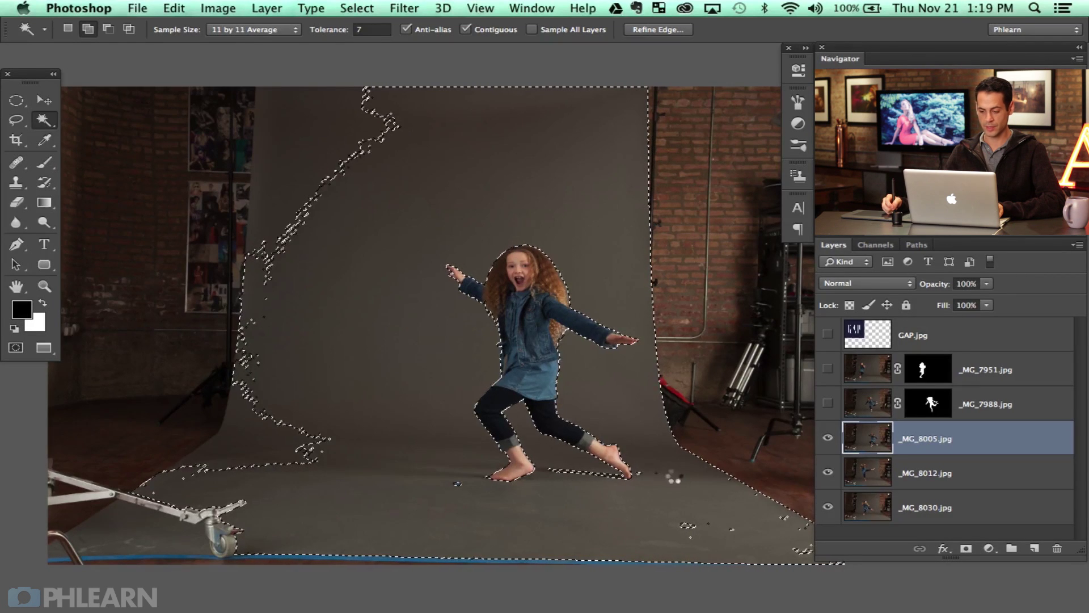
- Add the whole area to the right of the girl on _MG_8005.jpg to the selection with the Lasso
{"action": "key", "text": "l"}
{"action": "left_click_drag", "start_coordinate": [637, 238], "coordinate": [455, 234]}
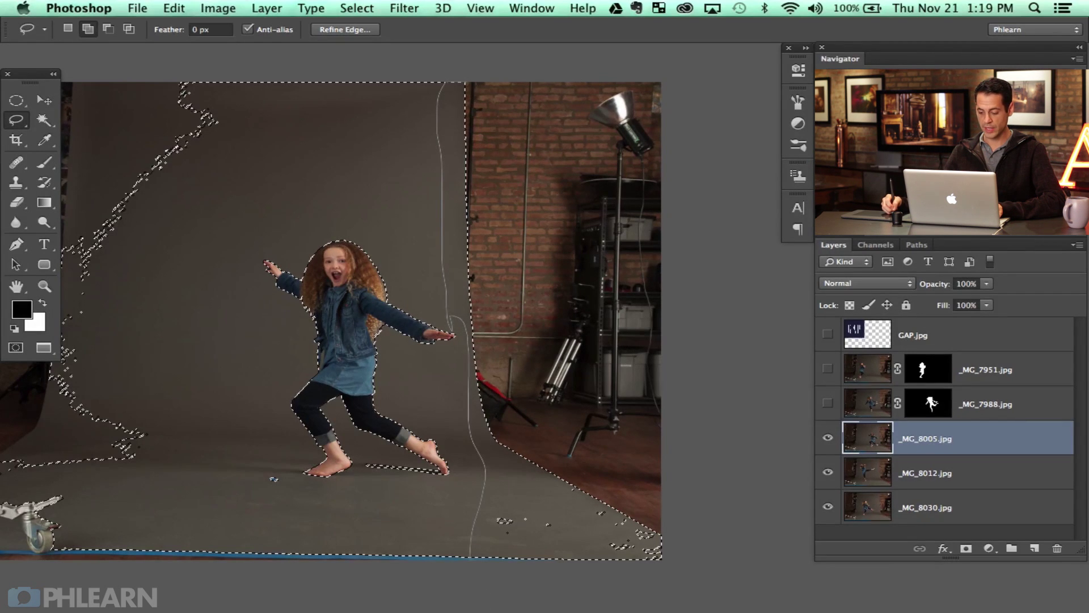
{"action": "left_click_drag", "start_coordinate": [736, 241], "coordinate": [696, 22]}
- Add everything to the left of the girl on _MG_8005.jpg to the Lasso selection and mask the selected surroundings out
{"action": "mouse_move", "coordinate": [425, 289]}
{"action": "left_mouse_down"}
{"action": "mouse_move", "coordinate": [554, 312]}
{"action": "mouse_move", "coordinate": [688, 297]}
{"action": "left_mouse_up"}
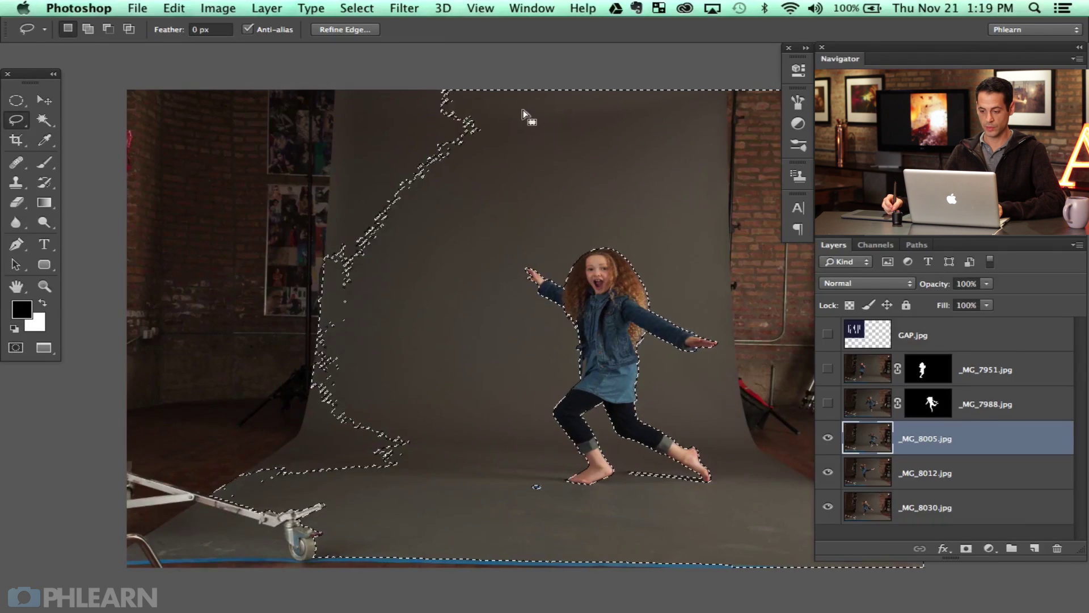
{"action": "left_click_drag", "start_coordinate": [513, 179], "coordinate": [482, 264]}
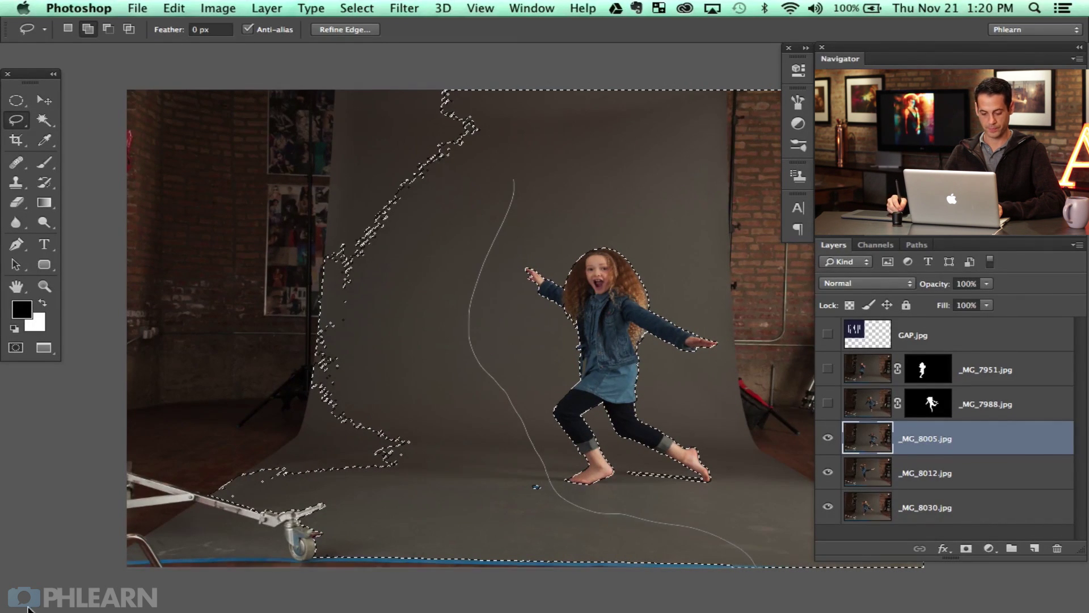
{"action": "left_click_drag", "start_coordinate": [11, 64], "coordinate": [434, 159]}
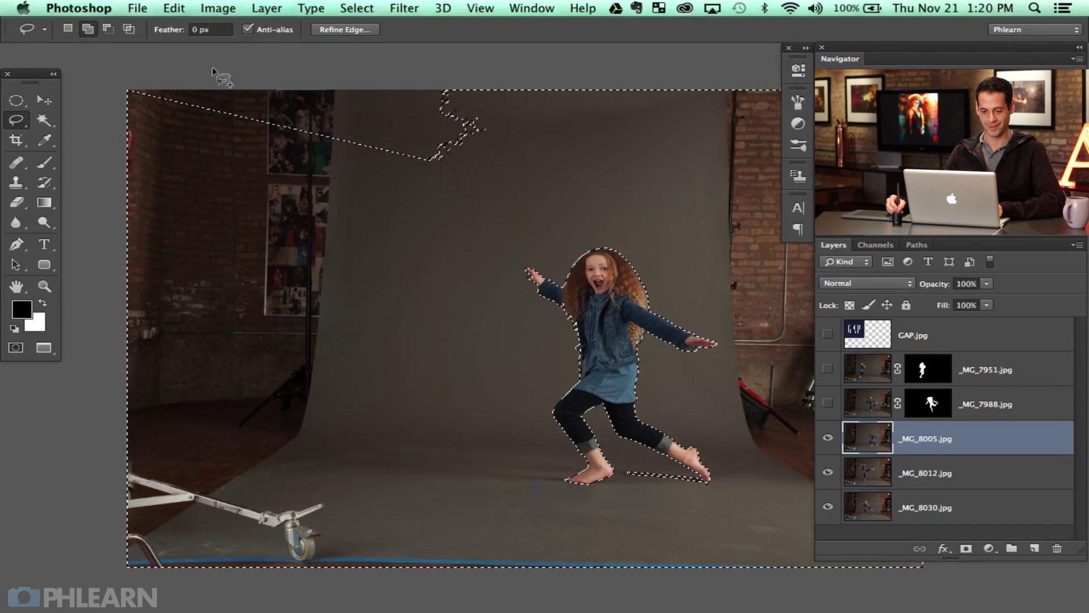
{"action": "left_click_drag", "start_coordinate": [326, 253], "coordinate": [326, 253]}
{"action": "left_click", "coordinate": [965, 548]}
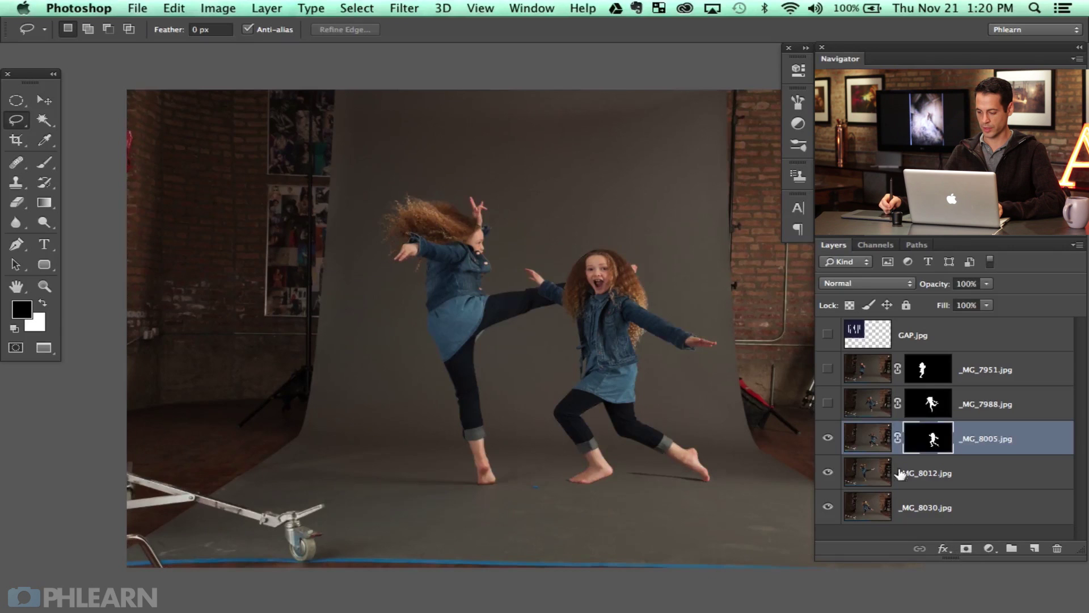
- Hide the _MG_8005.jpg layer and select the grey backdrop around the kicking girl on _MG_8012.jpg with additive Magic Wand selections
{"action": "left_click", "coordinate": [827, 449]}
{"action": "left_click", "coordinate": [912, 474]}
{"action": "scroll", "coordinate": [547, 381], "scroll_direction": "right", "scroll_amount": 2}
{"action": "scroll", "coordinate": [547, 382], "scroll_direction": "down", "scroll_amount": 1}
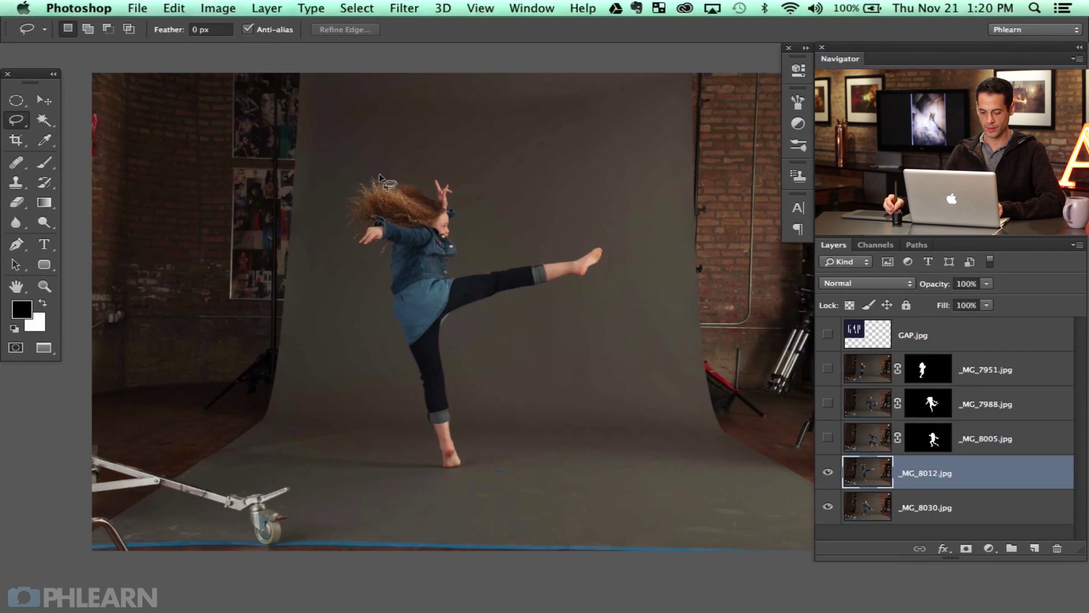
{"action": "key", "text": "w"}
{"action": "left_click", "coordinate": [491, 243]}
{"action": "left_click", "coordinate": [525, 325], "text": "shift"}
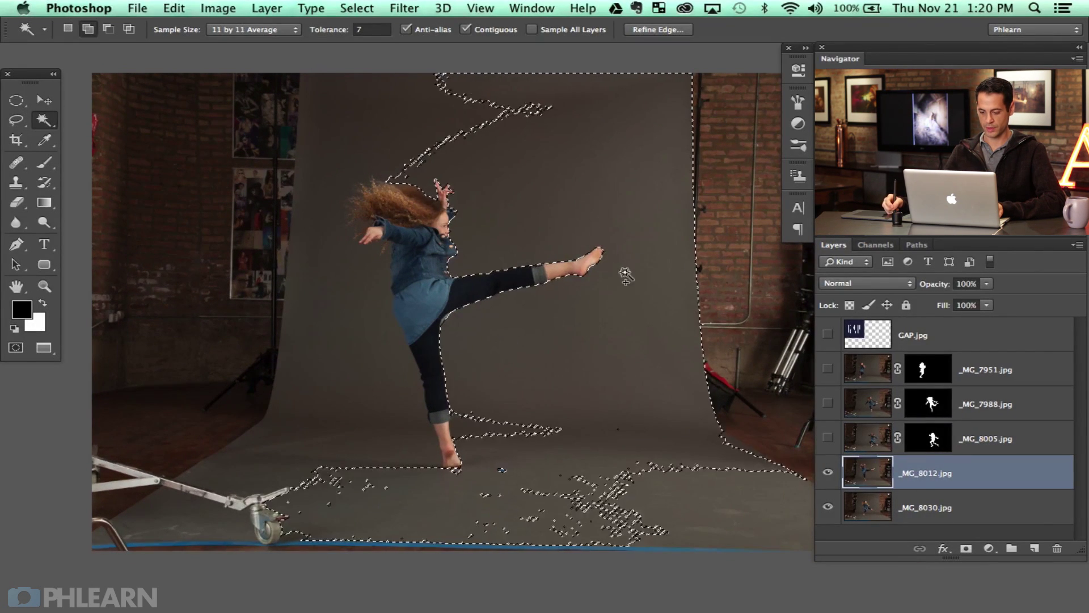
{"action": "left_click", "coordinate": [383, 425]}
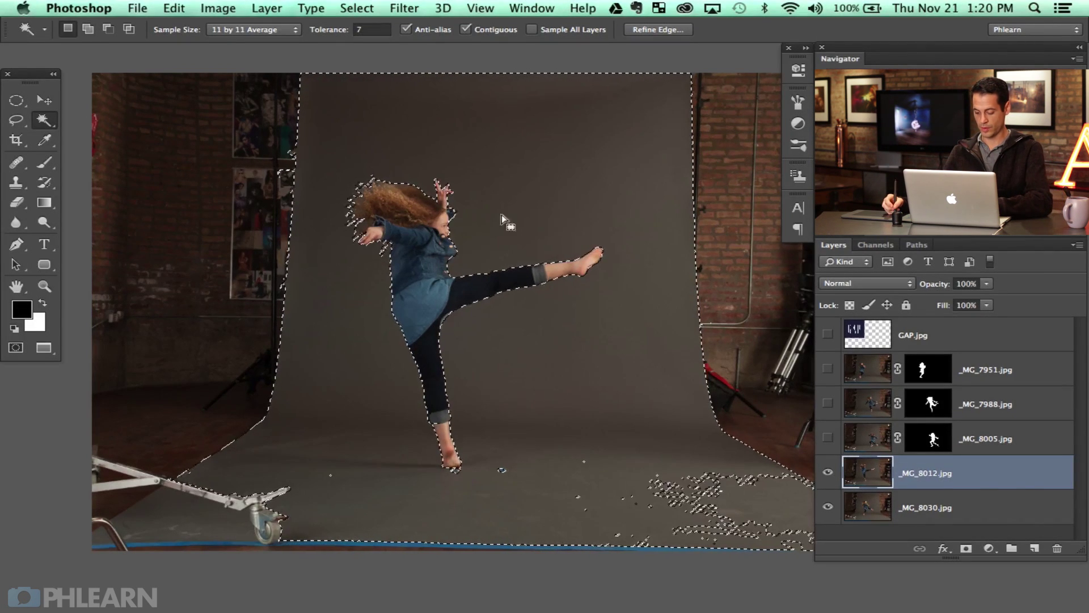
- Add the whole area to the right of the kicking girl on _MG_8012.jpg to the selection with the Lasso
{"action": "key", "text": "l"}
{"action": "left_click_drag", "start_coordinate": [606, 208], "coordinate": [428, 236]}
{"action": "left_click_drag", "start_coordinate": [502, 78], "coordinate": [476, 275]}
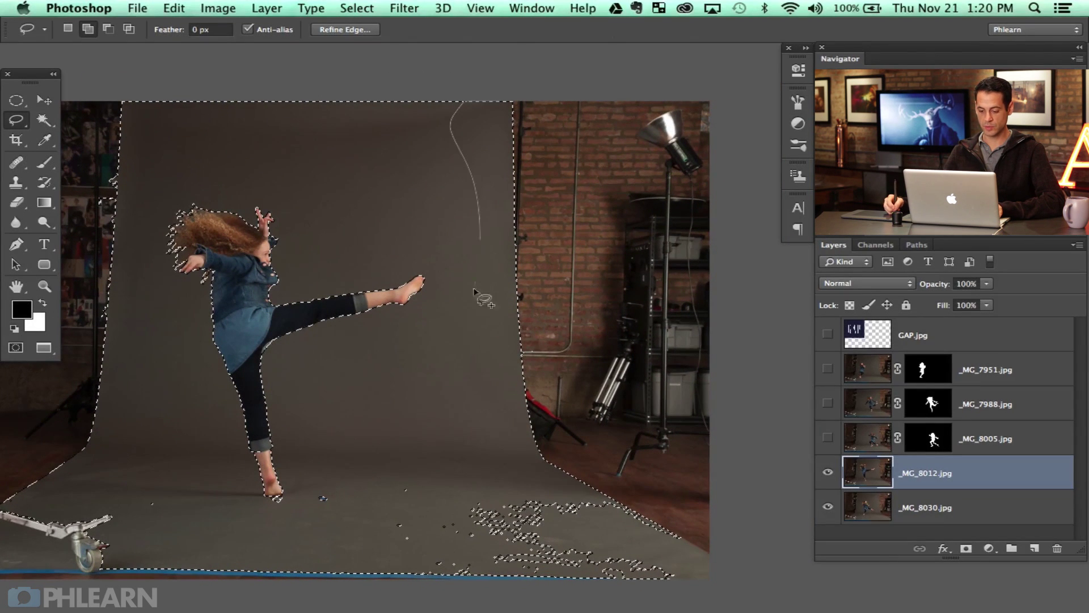
{"action": "left_click_drag", "start_coordinate": [713, 53], "coordinate": [713, 74]}
- Add everything to the left of the girl on _MG_8012.jpg to the Lasso selection and mask the selected surroundings out
{"action": "left_click_drag", "start_coordinate": [348, 328], "coordinate": [640, 327]}
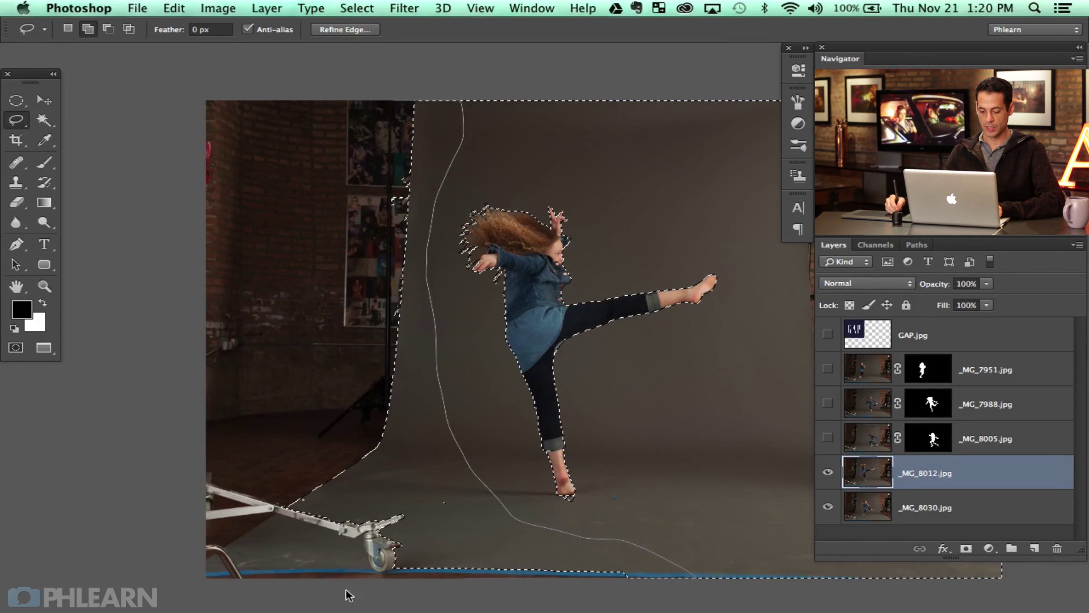
{"action": "left_click_drag", "start_coordinate": [112, 7], "coordinate": [282, 97]}
{"action": "left_click_drag", "start_coordinate": [506, 321], "coordinate": [429, 308]}
{"action": "left_click", "coordinate": [966, 548]}
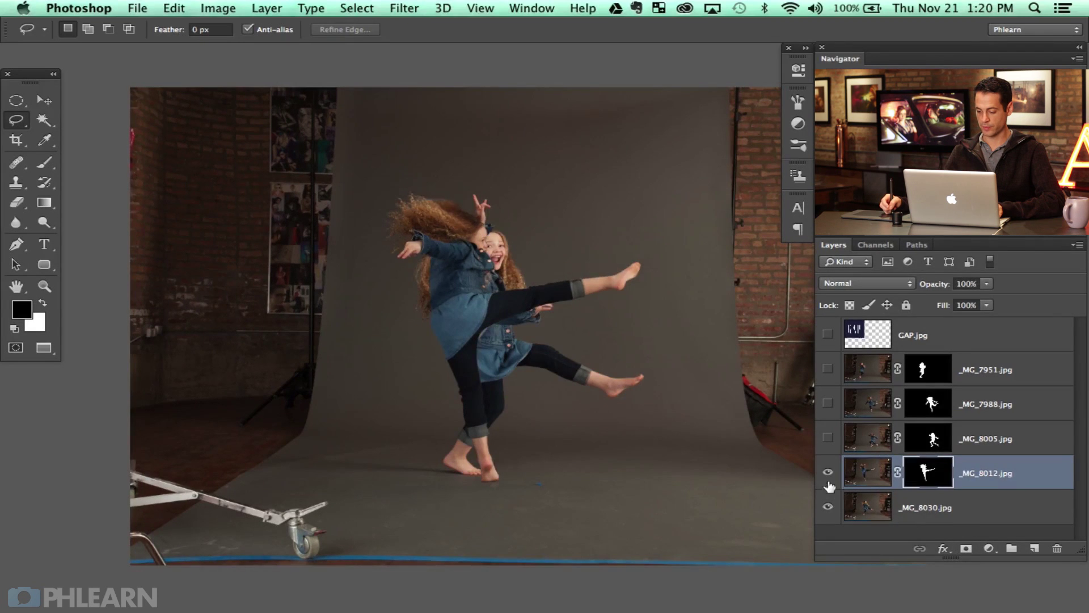
- Hide the _MG_8012.jpg layer and select the grey backdrop around the girl on _MG_8030.jpg with additive Magic Wand selections
{"action": "left_click", "coordinate": [827, 471]}
{"action": "left_click", "coordinate": [923, 508]}
{"action": "key", "text": "w"}
{"action": "left_click", "coordinate": [585, 306]}
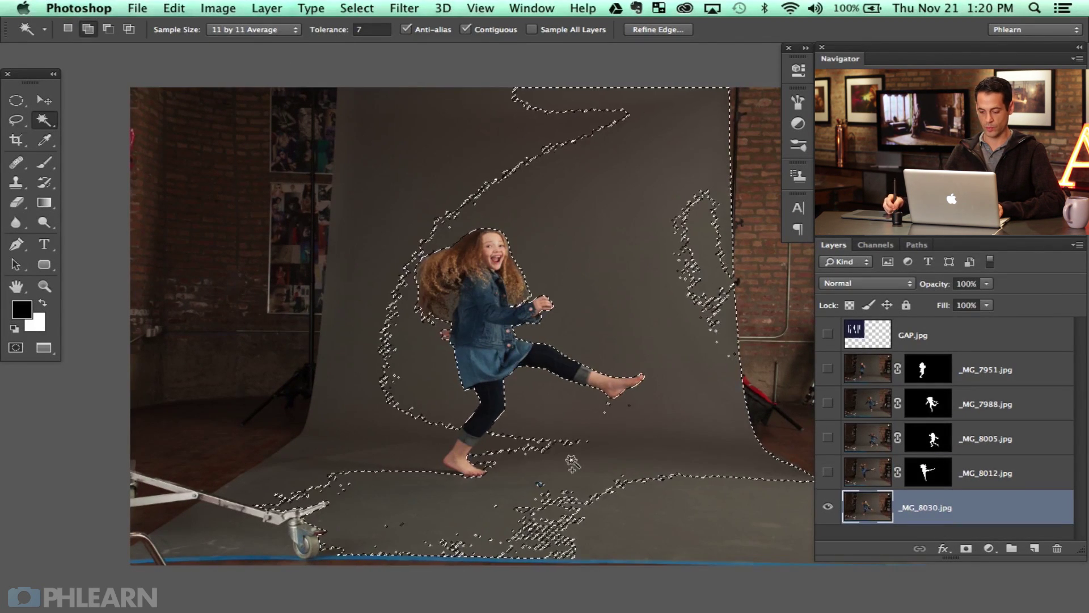
{"action": "left_click", "coordinate": [535, 447], "text": "shift"}
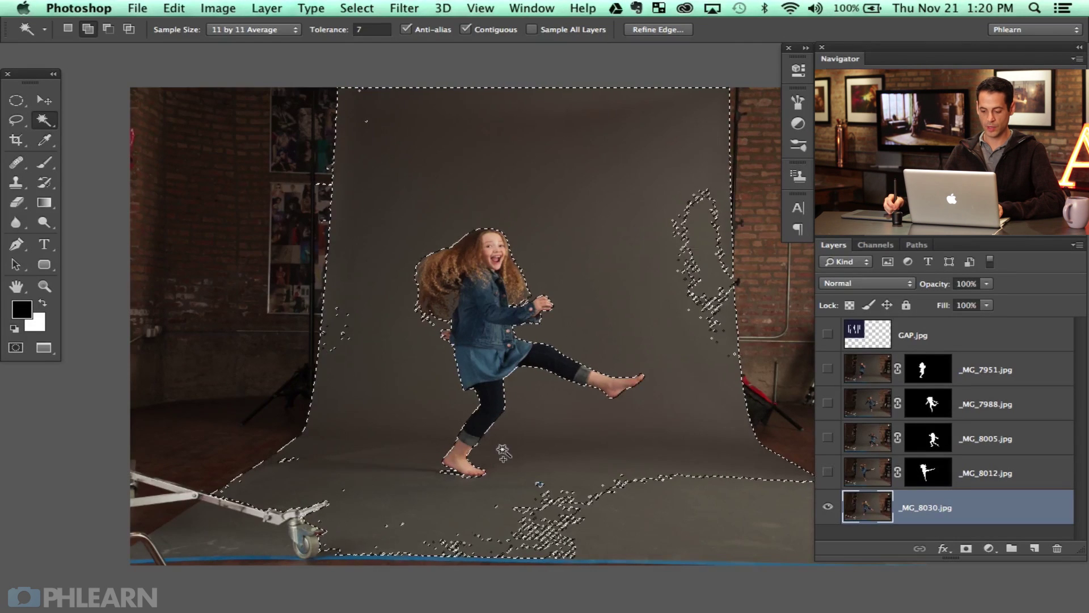
{"action": "left_click", "coordinate": [572, 486], "text": "shift"}
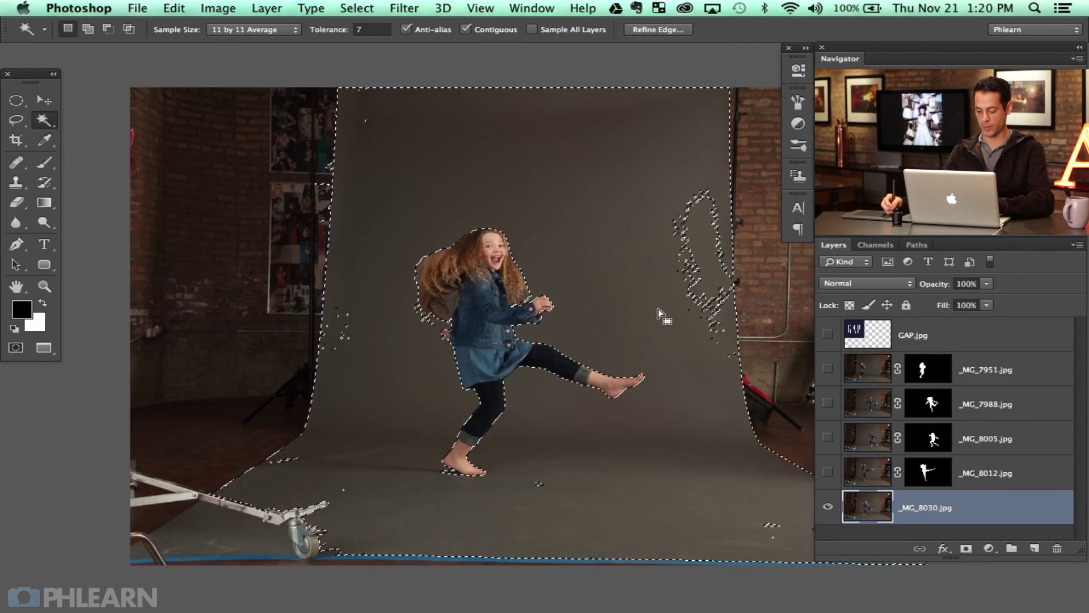
- Add the whole area to the right of the girl on _MG_8030.jpg to the selection with the Lasso
{"action": "key", "text": "l"}
{"action": "mouse_move", "coordinate": [680, 274]}
{"action": "left_mouse_down"}
{"action": "mouse_move", "coordinate": [466, 275]}
{"action": "mouse_move", "coordinate": [470, 251]}
{"action": "left_mouse_up"}
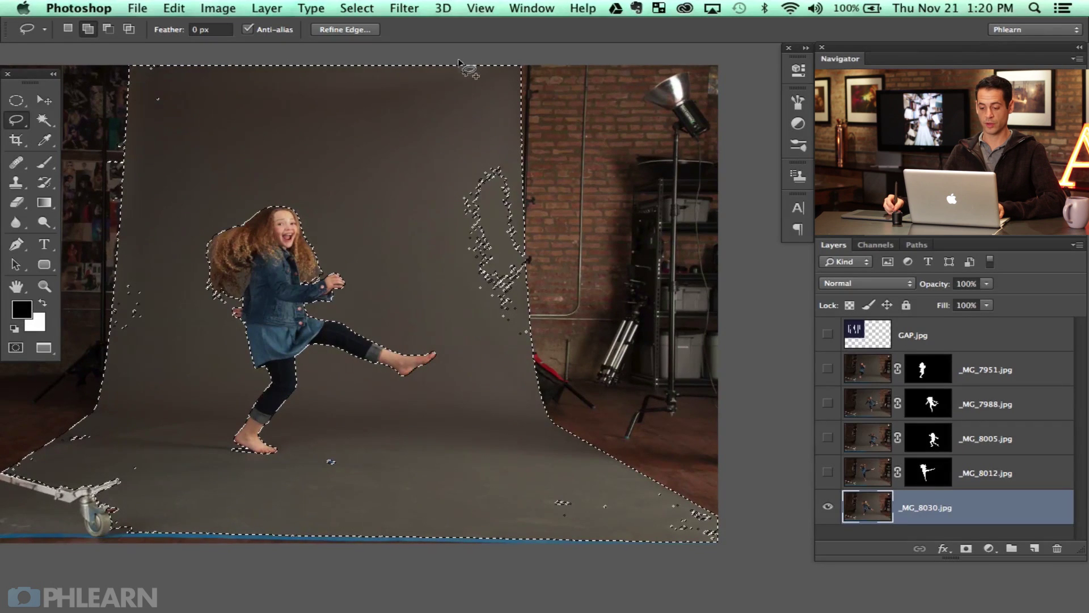
{"action": "left_click_drag", "start_coordinate": [757, 84], "coordinate": [730, 11]}
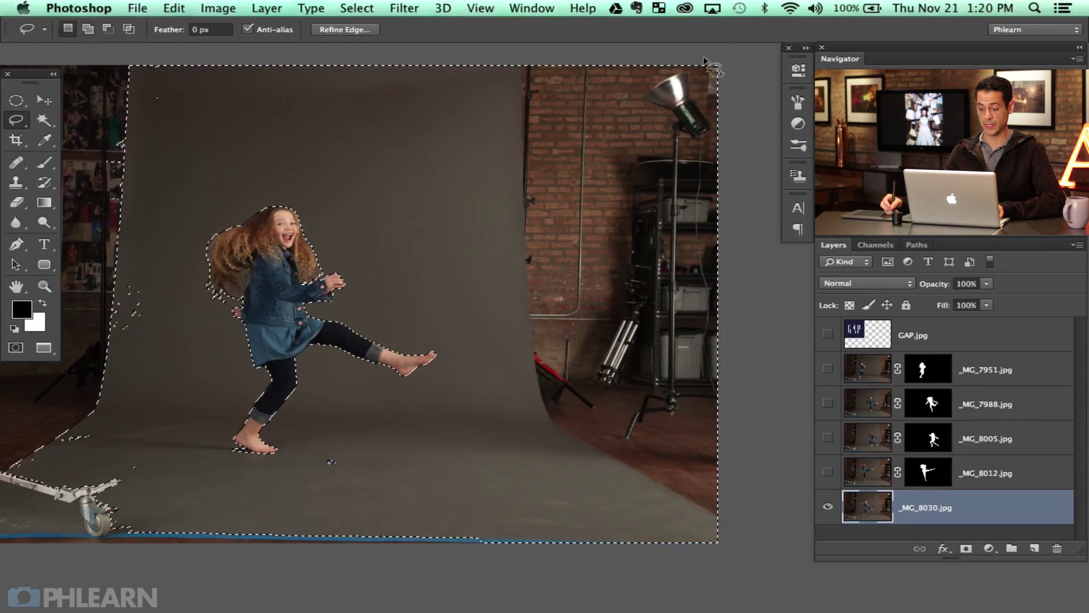
- Add everything to the left of the girl on _MG_8030.jpg to the Lasso selection and mask the selected surroundings out
{"action": "mouse_move", "coordinate": [427, 355]}
{"action": "left_mouse_down"}
{"action": "mouse_move", "coordinate": [657, 397]}
{"action": "mouse_move", "coordinate": [684, 413]}
{"action": "left_mouse_up"}
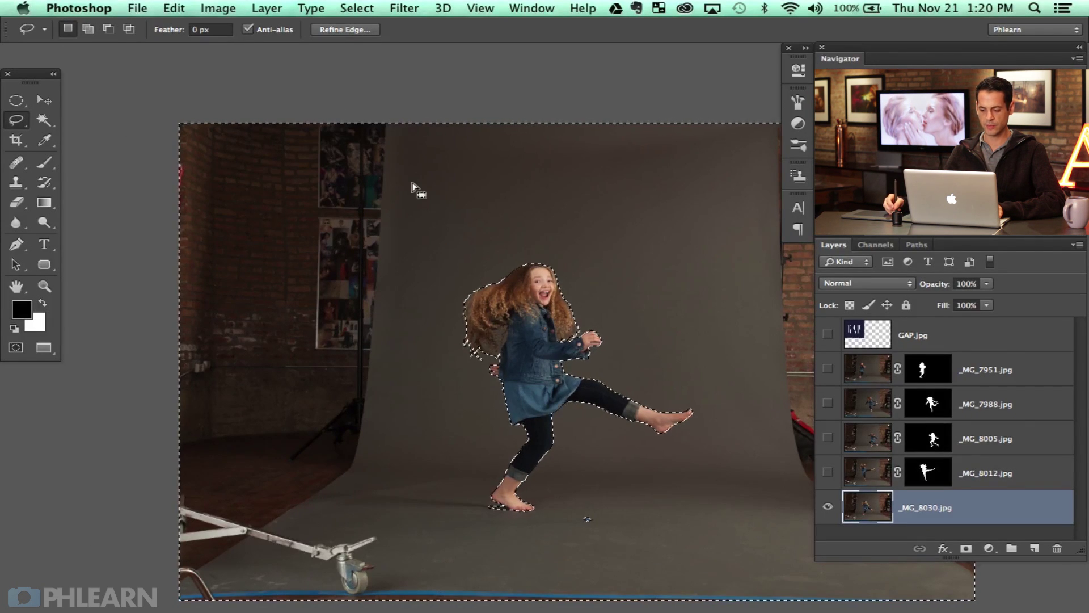
{"action": "scroll", "coordinate": [418, 187], "scroll_direction": "down", "scroll_amount": 3}
{"action": "scroll", "coordinate": [400, 226], "scroll_direction": "right", "scroll_amount": 1}
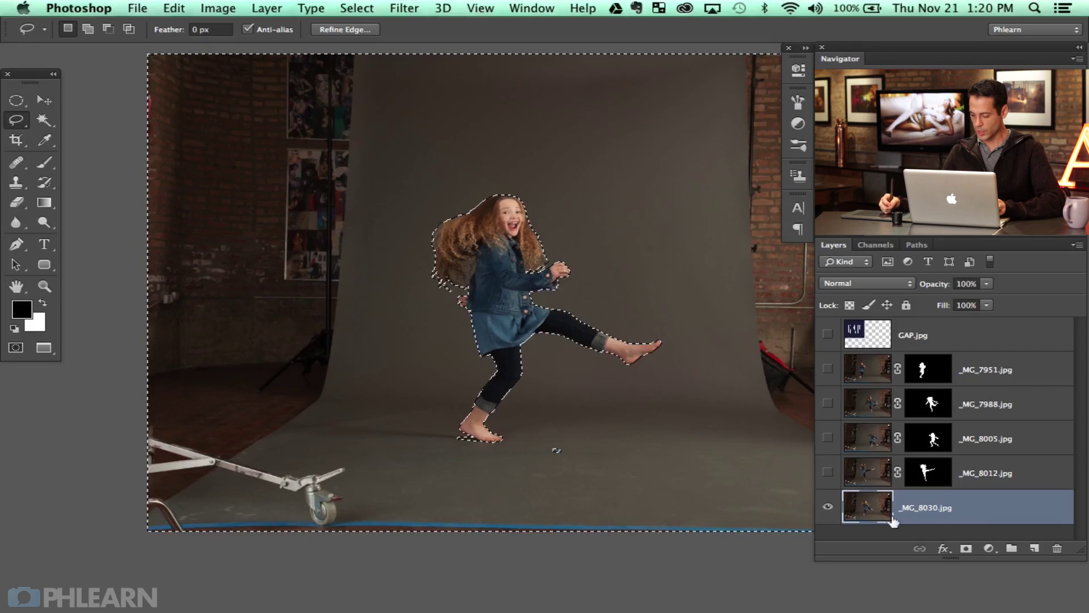
{"action": "left_click", "coordinate": [966, 549]}
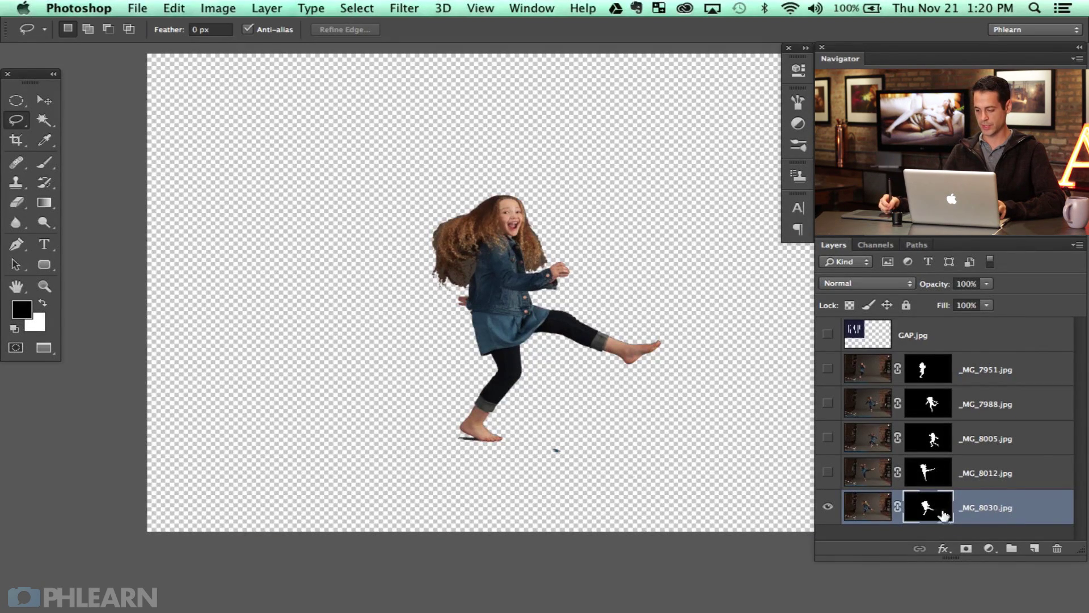
- Show the masked layers _MG_8012.jpg, _MG_8005.jpg, _MG_7988.jpg and _MG_7951.jpg again
{"action": "left_click", "coordinate": [829, 437]}
{"action": "left_click", "coordinate": [957, 438]}
{"action": "left_click", "coordinate": [828, 403]}
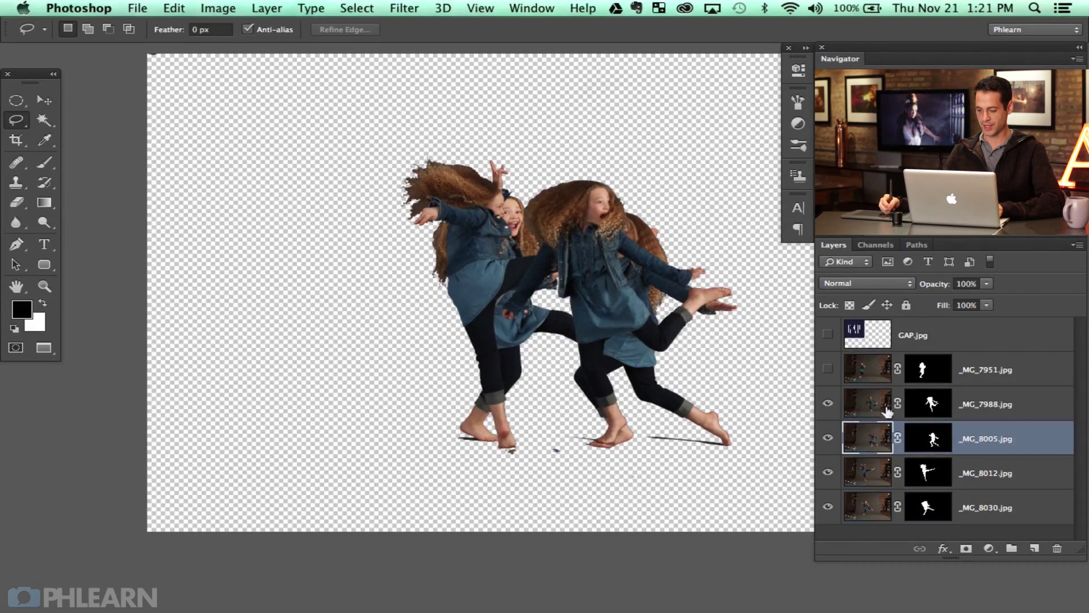
{"action": "left_click", "coordinate": [827, 369]}
- Move the girl on _MG_8005.jpg to the far left of the group and the kicking girl on _MG_8012.jpg to the far right
{"action": "left_click_drag", "start_coordinate": [585, 375], "coordinate": [524, 356]}
{"action": "key", "text": "v"}
{"action": "left_click_drag", "start_coordinate": [656, 323], "coordinate": [305, 388]}
{"action": "left_click", "coordinate": [998, 472]}
{"action": "left_click_drag", "start_coordinate": [547, 471], "coordinate": [725, 486]}
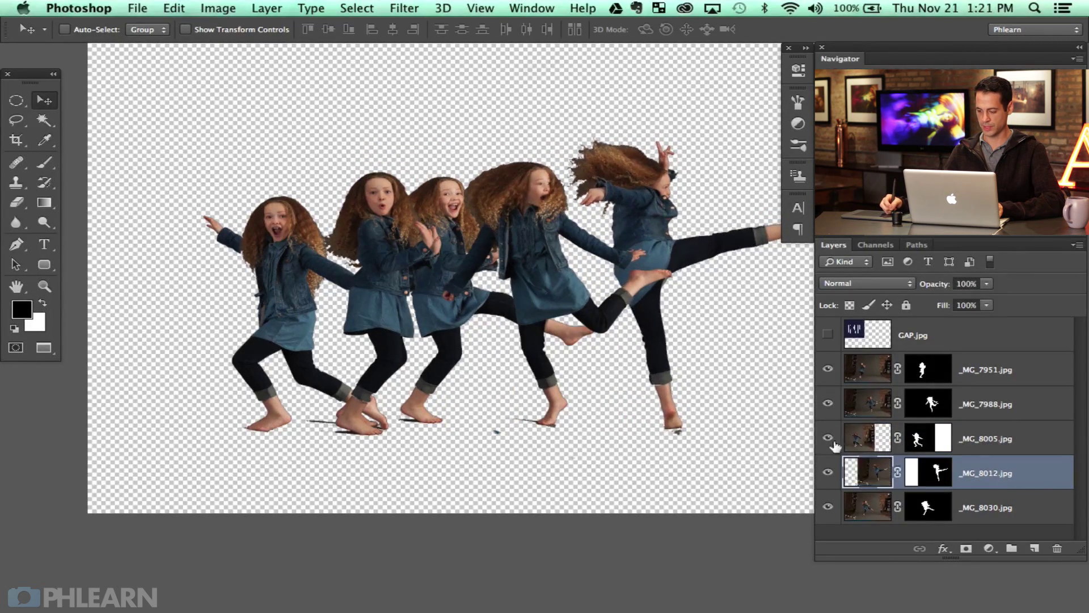
- Move the girl on _MG_7988.jpg right, partly over the kicking girl, and the girl on _MG_7951.jpg slightly left
{"action": "left_click", "coordinate": [854, 417]}
{"action": "mouse_move", "coordinate": [623, 425]}
{"action": "left_mouse_down"}
{"action": "mouse_move", "coordinate": [680, 426]}
{"action": "mouse_move", "coordinate": [624, 430]}
{"action": "left_mouse_up"}
{"action": "left_click", "coordinate": [861, 364]}
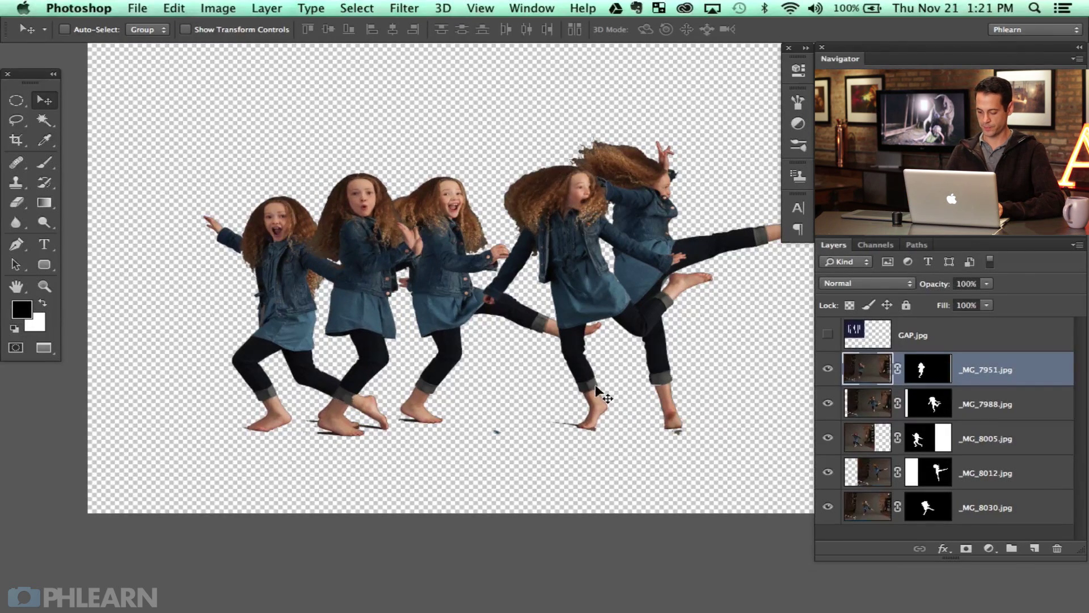
- Send the _MG_7951.jpg layer down two levels beneath _MG_8005.jpg and nudge its girl slightly
{"action": "key", "text": "super+bracketleft"}
{"action": "key", "text": "super+bracketleft"}
{"action": "left_click_drag", "start_coordinate": [499, 424], "coordinate": [515, 417]}
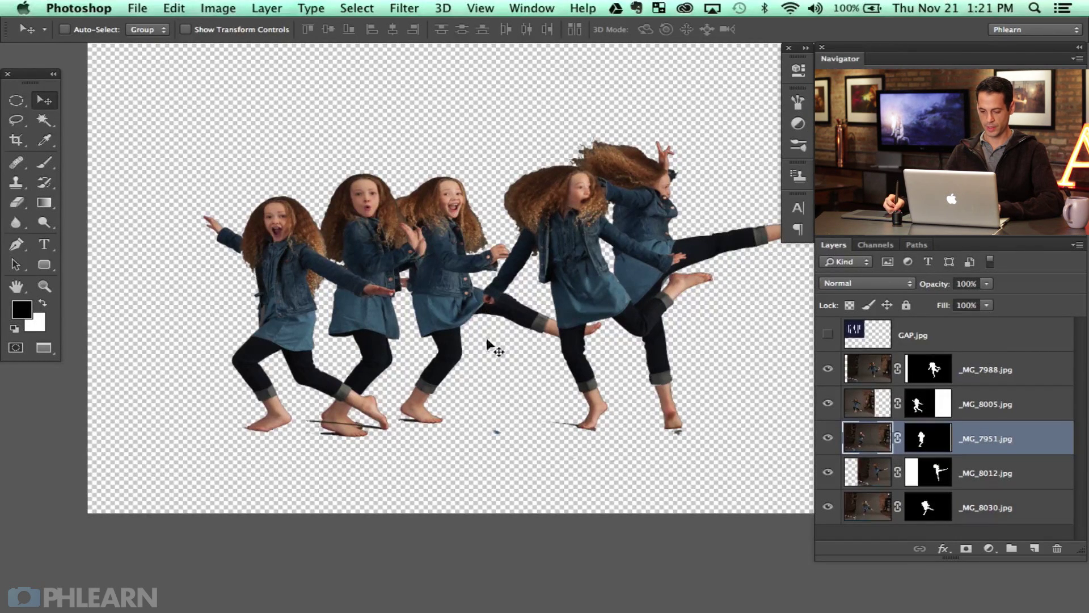
- Bring the _MG_8030.jpg layer above all the other dancer layers and move its girl right, to the middle of the group
{"action": "left_click_drag", "start_coordinate": [452, 308], "coordinate": [474, 306]}
{"action": "key", "text": "super+bracketright"}
{"action": "key", "text": "super+bracketright"}
{"action": "key", "text": "super+bracketright"}
{"action": "key", "text": "super+bracketright"}
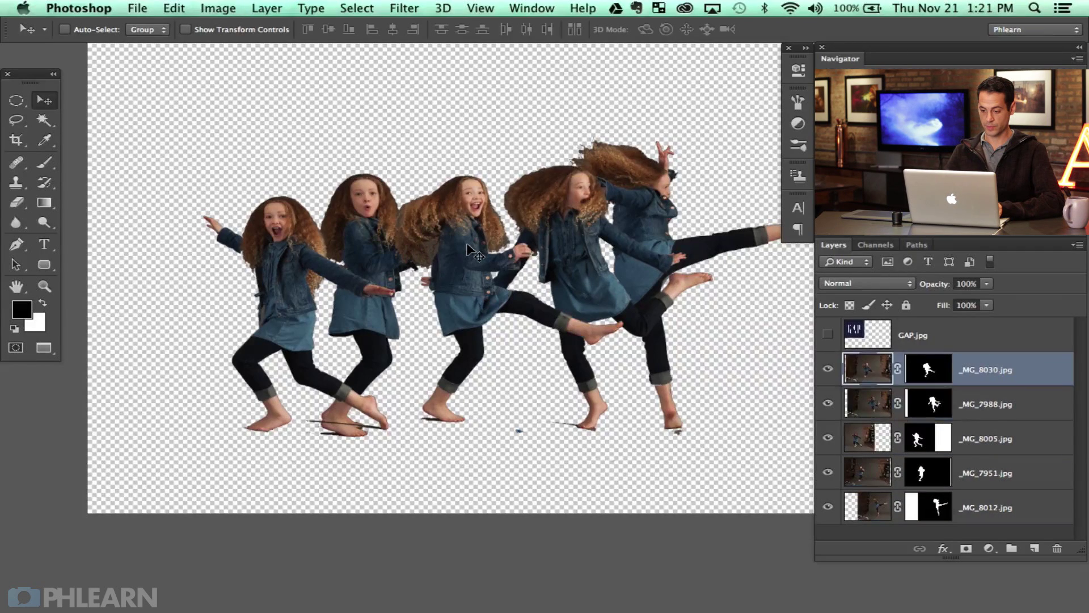
{"action": "left_click_drag", "start_coordinate": [498, 411], "coordinate": [515, 416]}
- Bring the _MG_7951.jpg layer above the other dancer layers and move its girl right, closer to the middle girl
{"action": "left_click_drag", "start_coordinate": [461, 107], "coordinate": [384, 98]}
{"action": "mouse_move", "coordinate": [300, 336]}
{"action": "left_mouse_down"}
{"action": "mouse_move", "coordinate": [403, 336]}
{"action": "mouse_move", "coordinate": [318, 333]}
{"action": "left_mouse_up"}
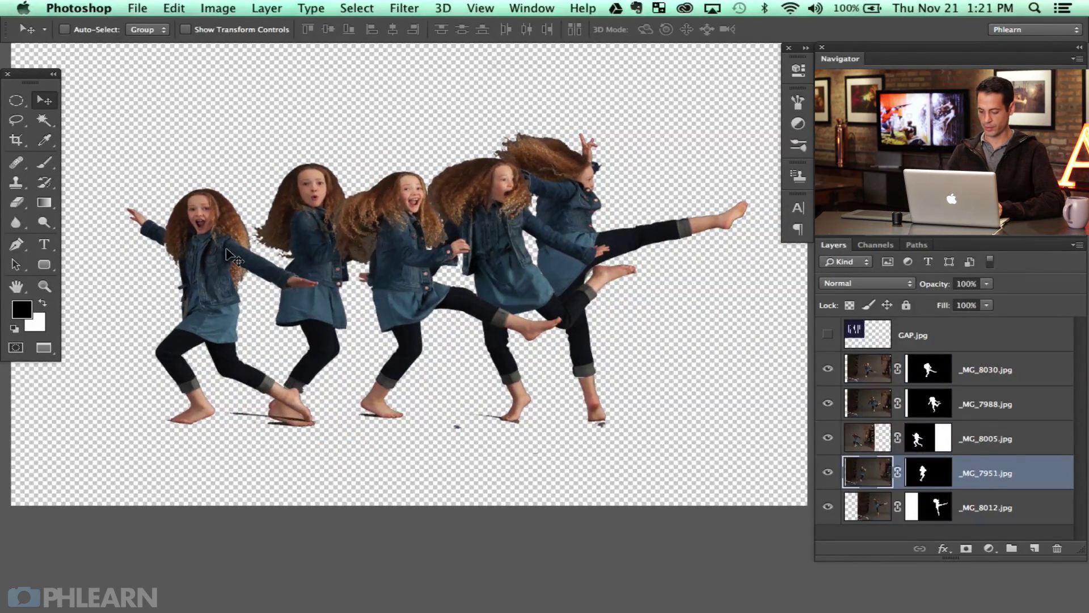
{"action": "key", "text": "super+bracketright"}
{"action": "key", "text": "super+bracketright"}
{"action": "key", "text": "super+bracketright"}
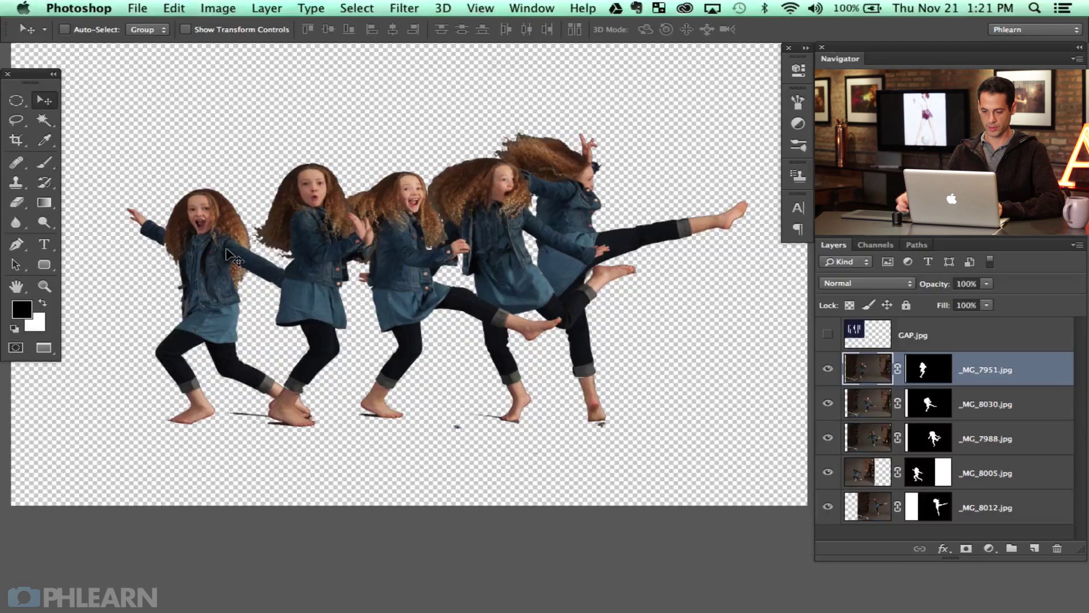
{"action": "mouse_move", "coordinate": [264, 302]}
{"action": "left_mouse_down"}
{"action": "mouse_move", "coordinate": [273, 326]}
{"action": "mouse_move", "coordinate": [273, 297]}
{"action": "left_mouse_up"}
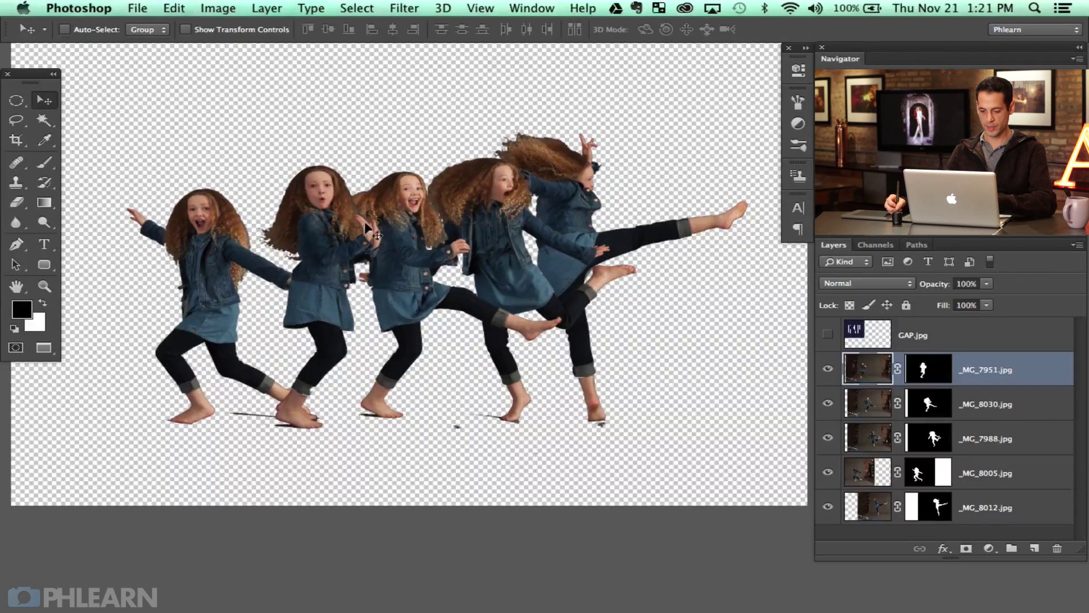
- Scale the girl on the _MG_7951.jpg layer down slightly with Free Transform and apply it
{"action": "key", "text": "super+t"}
{"action": "left_click_drag", "start_coordinate": [425, 278], "coordinate": [411, 257]}
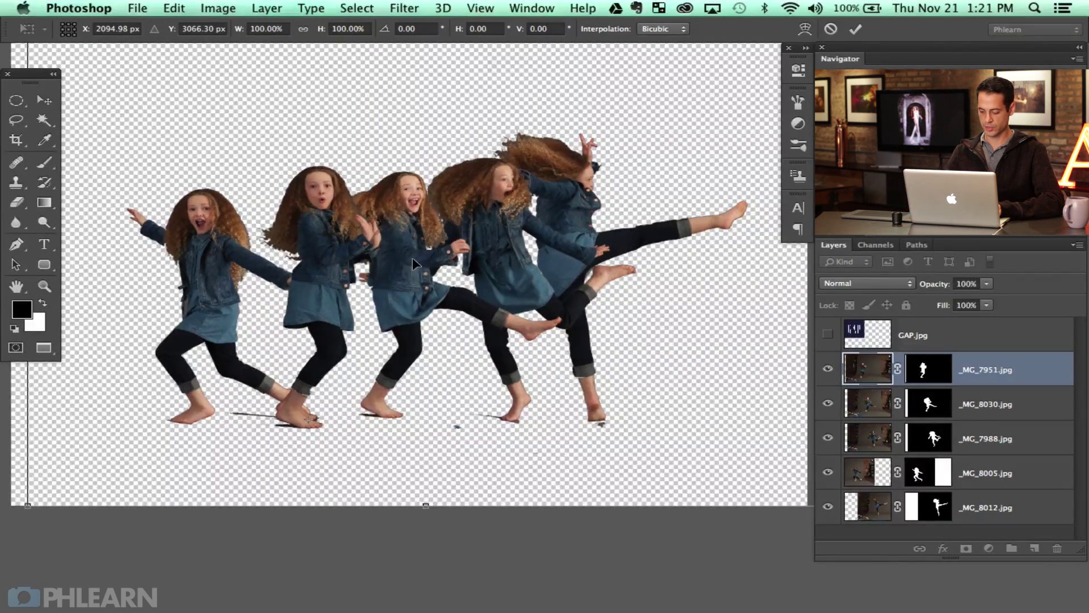
{"action": "key", "text": "super+minus"}
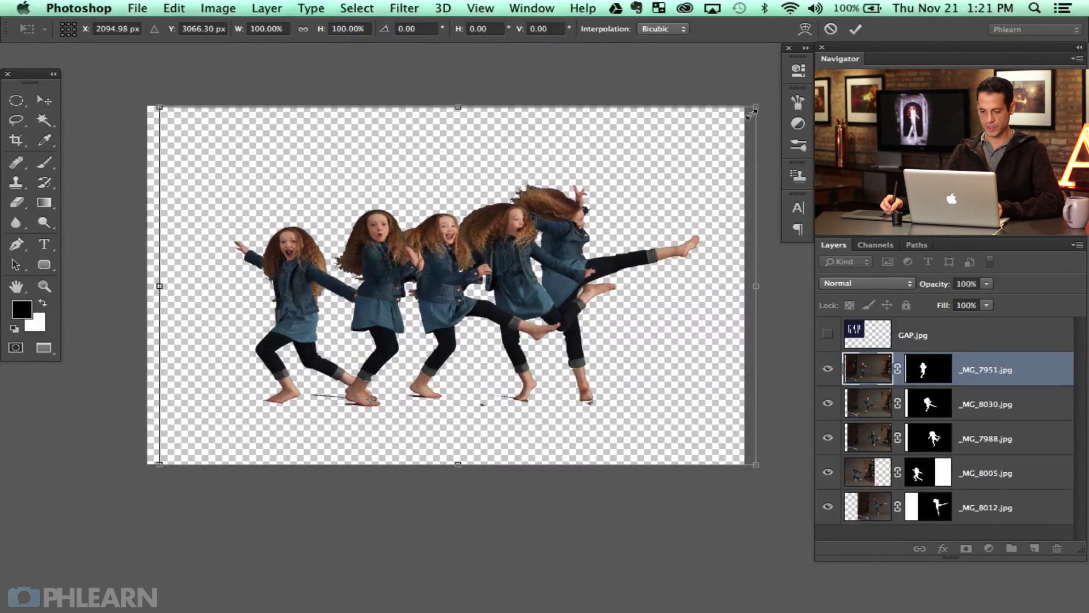
{"action": "left_click_drag", "start_coordinate": [751, 113], "coordinate": [736, 119]}
{"action": "key", "text": "Return"}
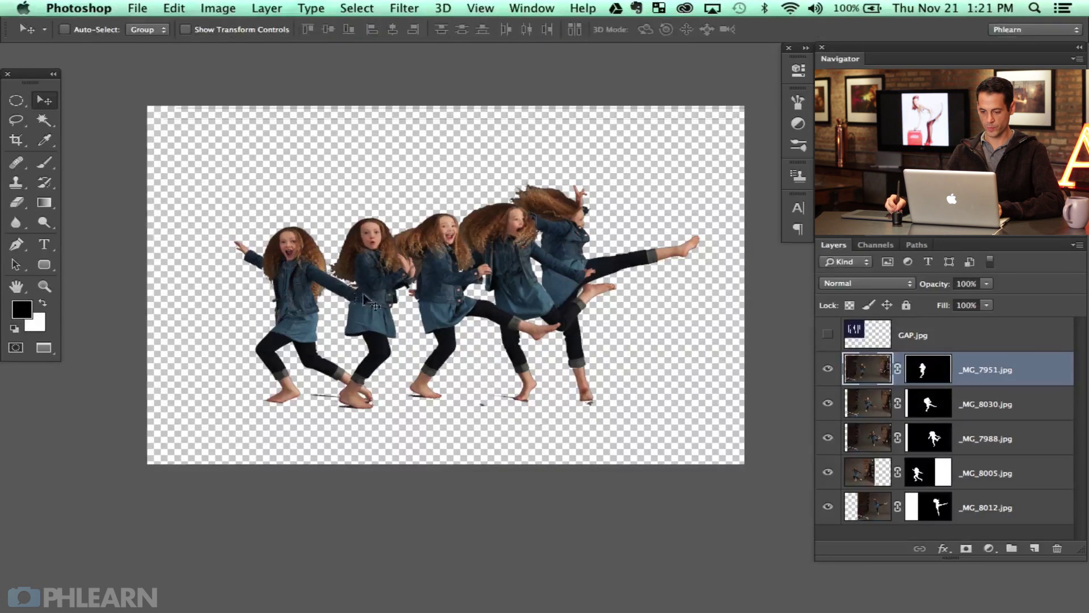
- Scale the _MG_8030.jpg layer up to about 102.3% with Free Transform, adjust the middle girl's position and apply it
{"action": "key", "text": "alt+bracketleft"}
{"action": "key", "text": "super+t"}
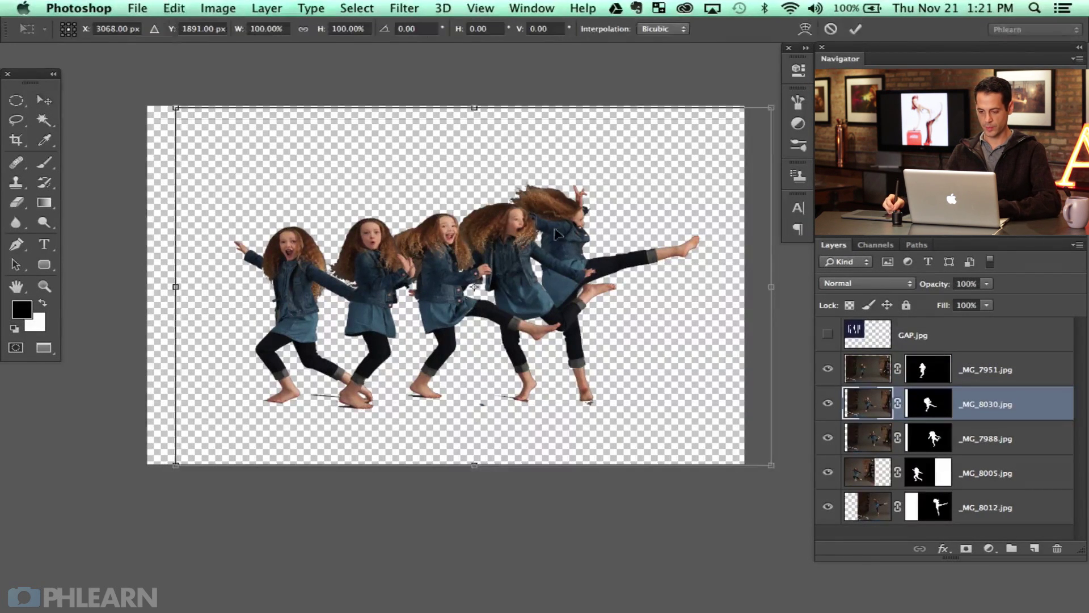
{"action": "left_click_drag", "start_coordinate": [475, 286], "coordinate": [425, 394]}
{"action": "left_click_drag", "start_coordinate": [640, 465], "coordinate": [569, 421]}
{"action": "left_click_drag", "start_coordinate": [701, 424], "coordinate": [707, 423]}
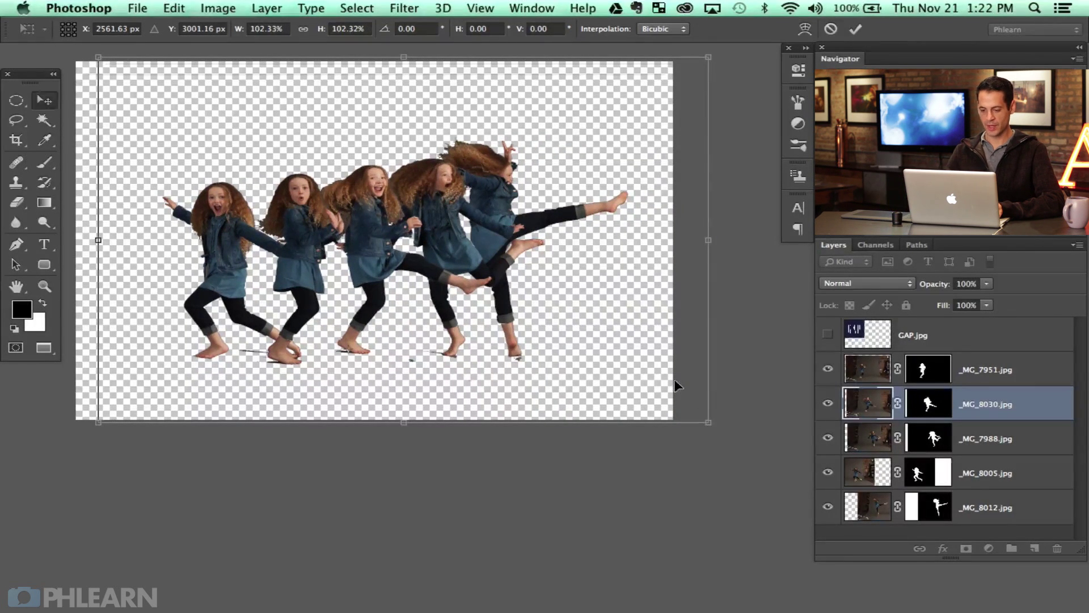
{"action": "key", "text": "Return"}
- Bring the _MG_8005.jpg layer just beneath GAP.jpg, above the other dancers, and move its girl right to overlap the second girl
{"action": "left_click", "coordinate": [226, 268], "text": "super"}
{"action": "left_click_drag", "start_coordinate": [226, 268], "coordinate": [244, 268]}
{"action": "key", "text": "super+bracketright"}
{"action": "key", "text": "super+bracketright"}
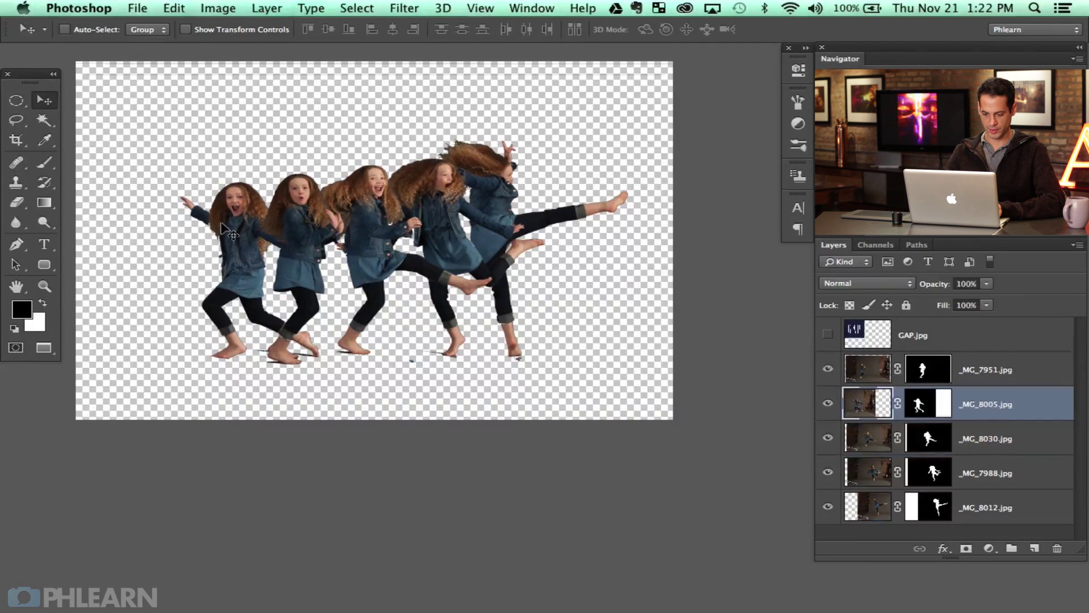
{"action": "key", "text": "ctrl+bracketright"}
{"action": "key", "text": "ctrl+bracketright"}
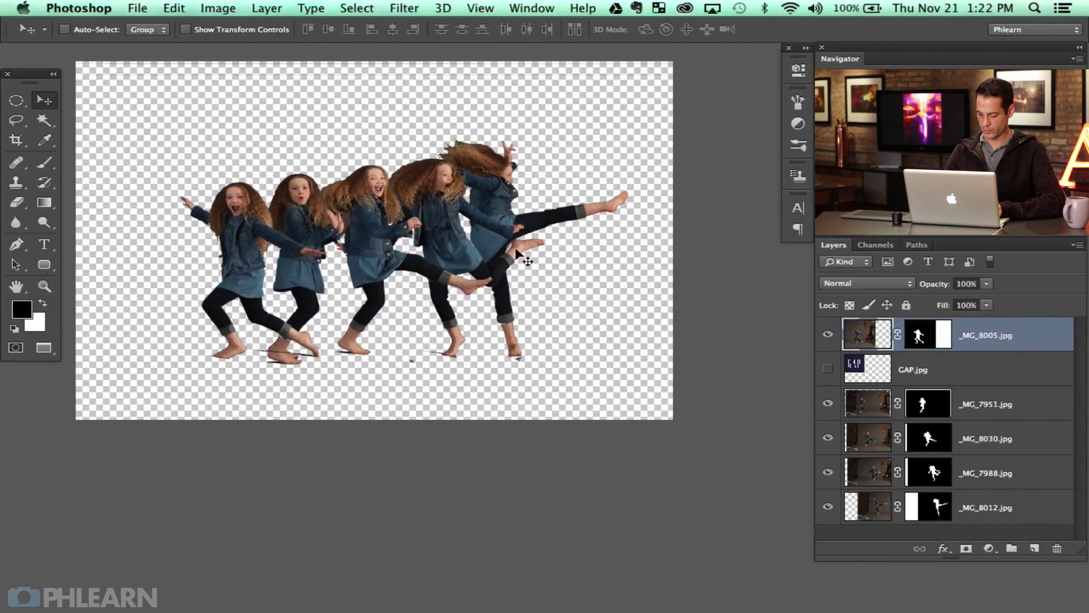
{"action": "key", "text": "ctrl+bracketleft"}
{"action": "left_click_drag", "start_coordinate": [311, 389], "coordinate": [346, 368]}
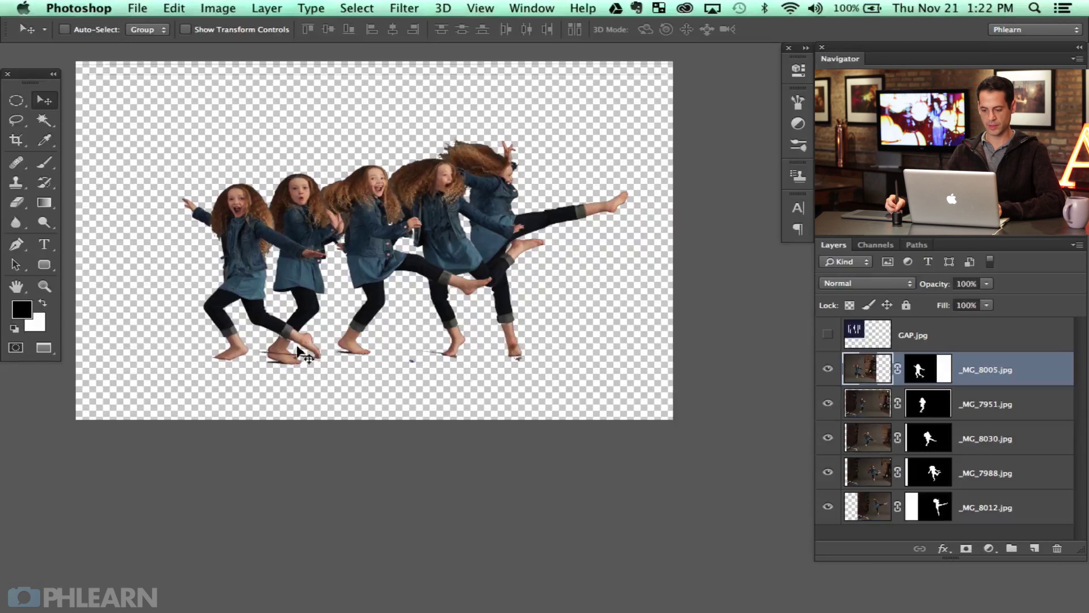
{"action": "left_click_drag", "start_coordinate": [407, 369], "coordinate": [398, 367]}
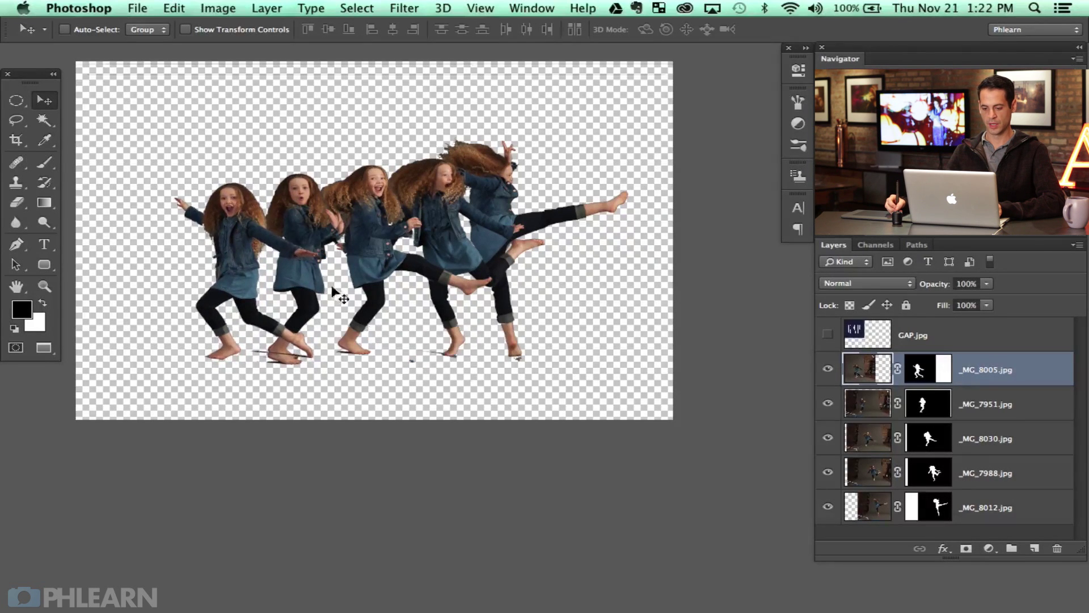
- Fine-tune the spacing of the three leftmost girls by nudging the _MG_7951.jpg, _MG_8005.jpg and _MG_8030.jpg layers slightly right and down
{"action": "left_click", "coordinate": [310, 289], "text": "ctrl"}
{"action": "left_click_drag", "start_coordinate": [310, 290], "coordinate": [316, 295]}
{"action": "left_click_drag", "start_coordinate": [234, 280], "coordinate": [240, 285]}
{"action": "left_click", "coordinate": [309, 227]}
{"action": "left_click_drag", "start_coordinate": [305, 226], "coordinate": [302, 227]}
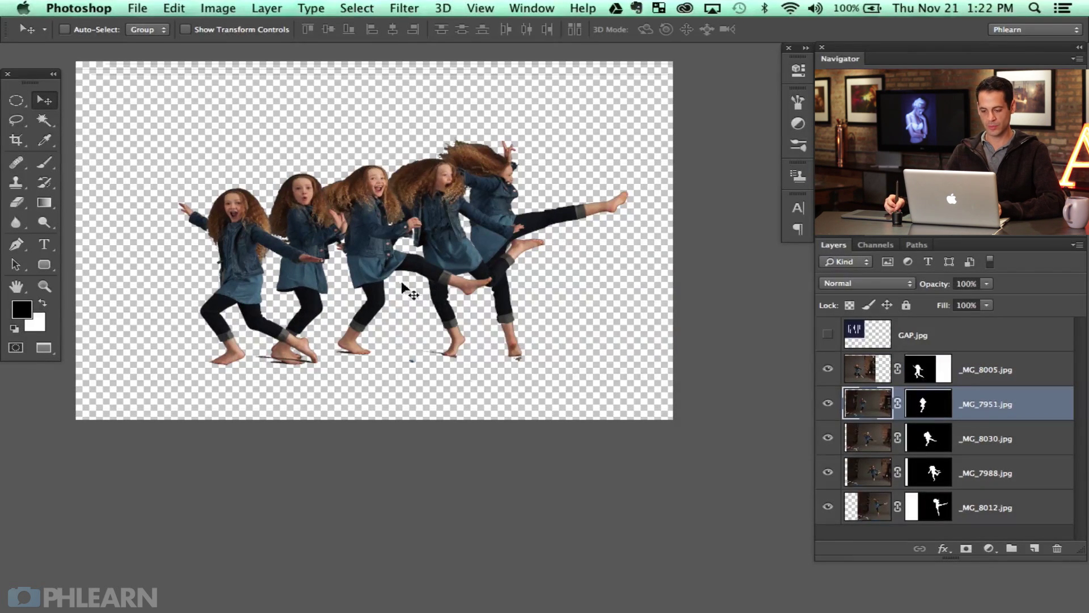
{"action": "left_click_drag", "start_coordinate": [374, 260], "coordinate": [370, 259]}
{"action": "left_click_drag", "start_coordinate": [312, 283], "coordinate": [313, 286]}
- Select all five dancer layers from _MG_8005.jpg to _MG_8012.jpg and move the whole group left
{"action": "left_click", "coordinate": [999, 369]}
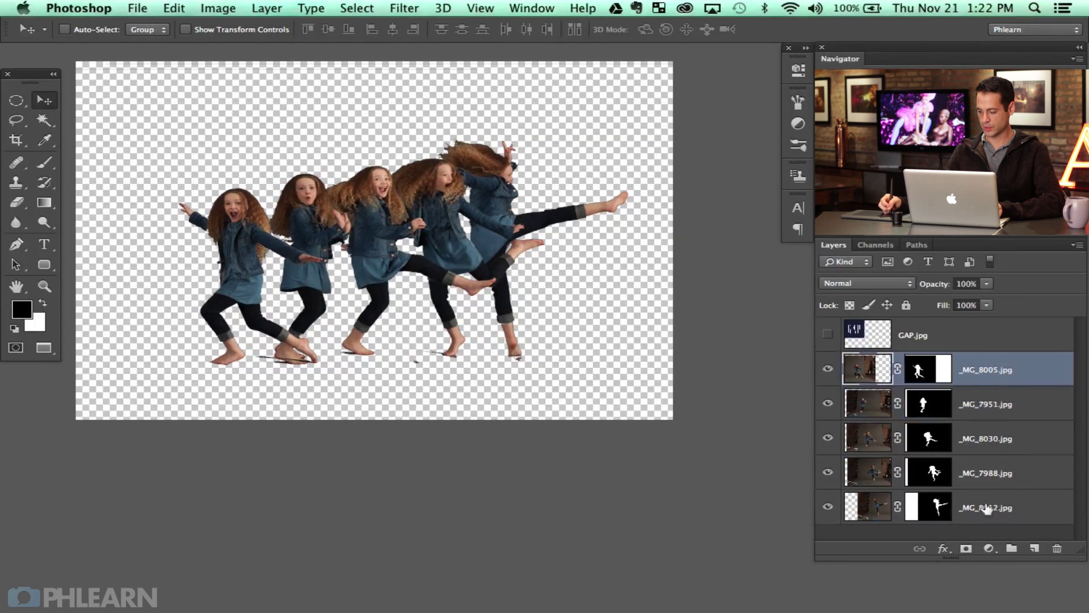
{"action": "left_click", "coordinate": [987, 507], "text": "shift"}
{"action": "left_click_drag", "start_coordinate": [588, 409], "coordinate": [543, 393]}
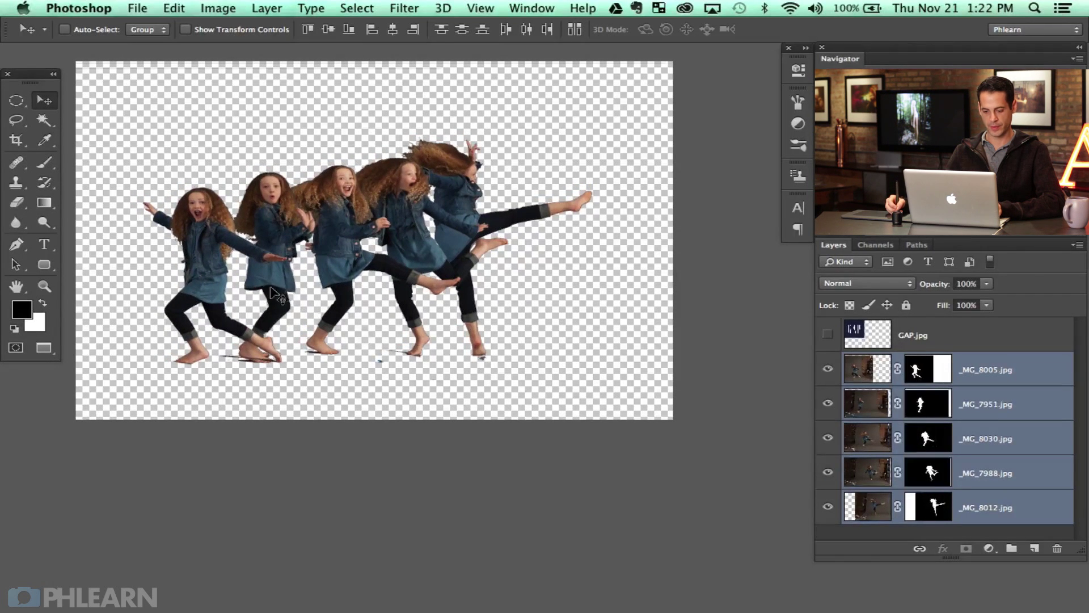
- Check the visibility of the _MG_8005.jpg and _MG_8012.jpg layers and disable the _MG_8012.jpg layer mask to reveal its studio background
{"action": "left_click", "coordinate": [828, 370]}
{"action": "left_click", "coordinate": [828, 370]}
{"action": "left_click", "coordinate": [870, 506]}
{"action": "left_click", "coordinate": [828, 507]}
{"action": "left_click", "coordinate": [828, 507]}
{"action": "left_click", "coordinate": [828, 507]}
{"action": "left_click", "coordinate": [828, 508]}
{"action": "left_click", "coordinate": [939, 509], "text": "shift"}
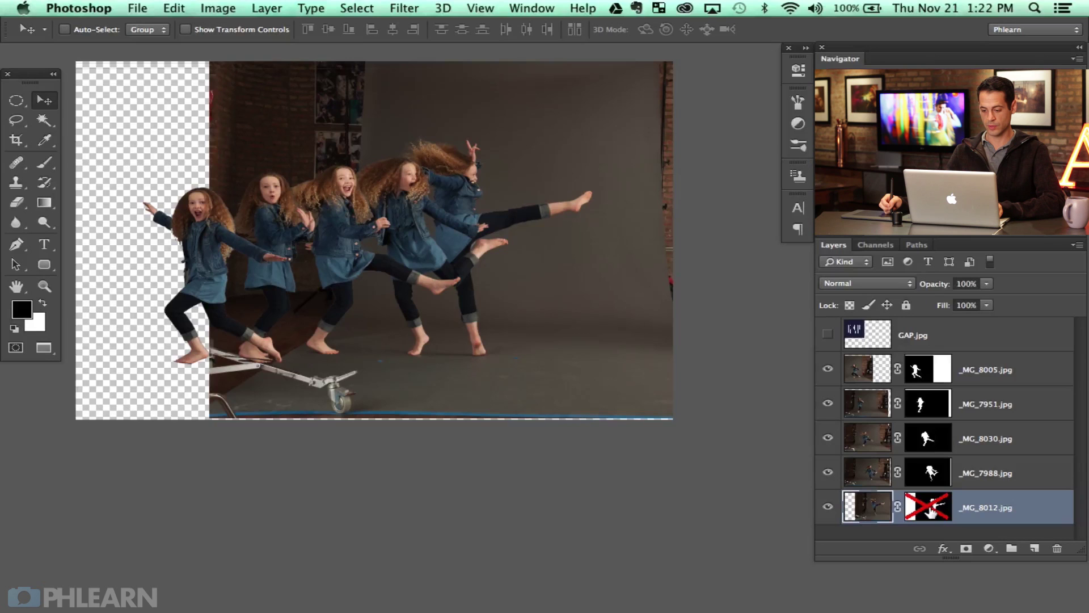
{"action": "left_click", "coordinate": [928, 508], "text": "shift"}
{"action": "left_click", "coordinate": [928, 509], "text": "shift"}
{"action": "left_click", "coordinate": [928, 509], "text": "shift"}
{"action": "left_click", "coordinate": [928, 509], "text": "shift"}
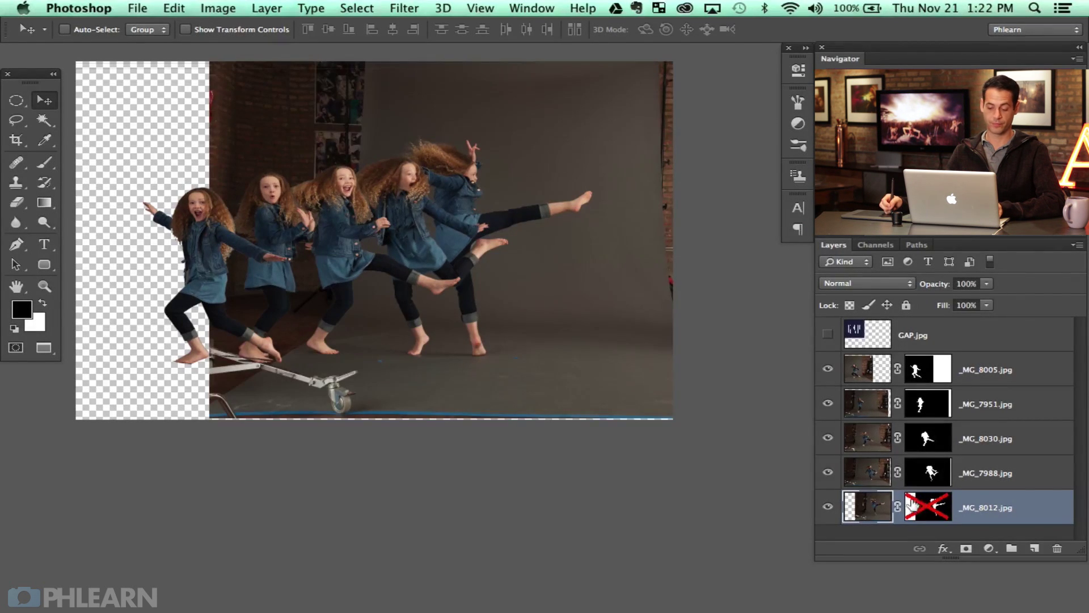
- Compare the available studio backgrounds by toggling the _MG_8012.jpg layer and the layer masks of the other dancer photos
{"action": "left_click_drag", "start_coordinate": [464, 249], "coordinate": [540, 336]}
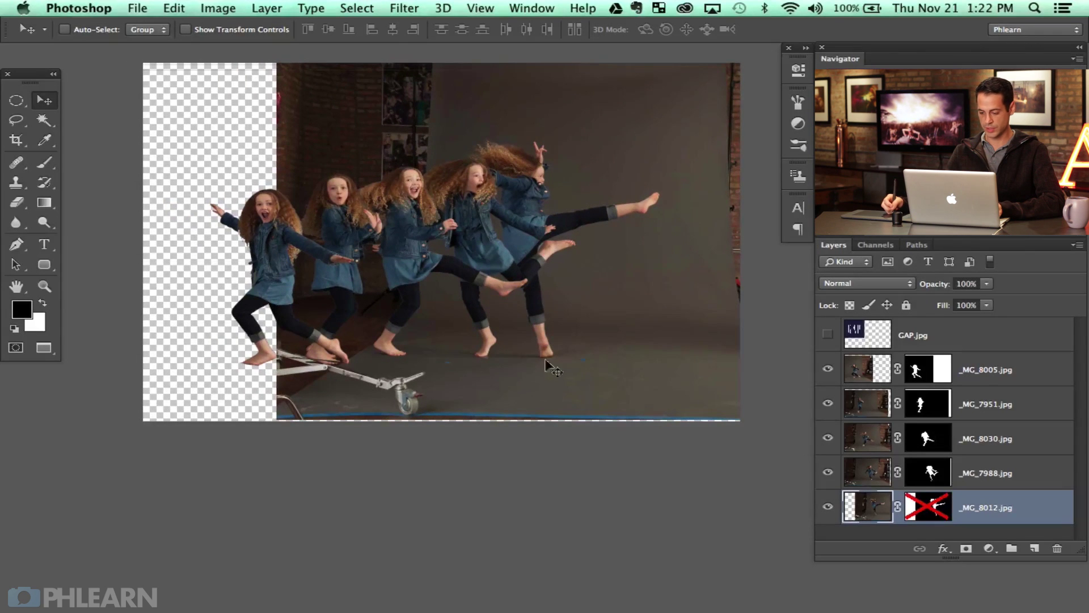
{"action": "left_click", "coordinate": [827, 508]}
{"action": "left_click", "coordinate": [827, 508]}
{"action": "left_click", "coordinate": [827, 507]}
{"action": "left_click", "coordinate": [827, 507]}
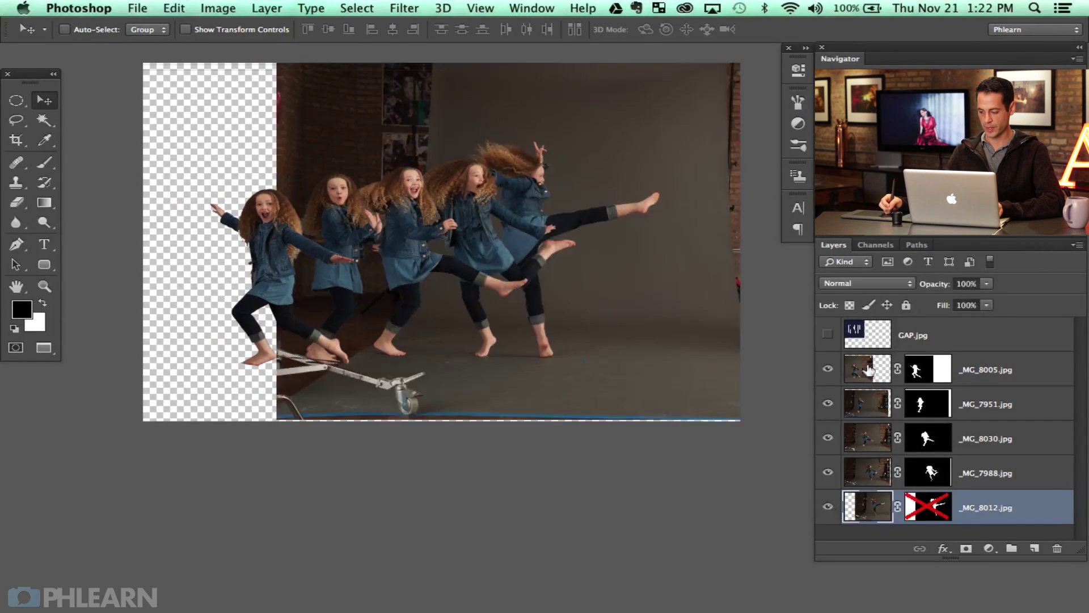
{"action": "left_click", "coordinate": [926, 376], "text": "shift"}
{"action": "left_click", "coordinate": [921, 382], "text": "shift"}
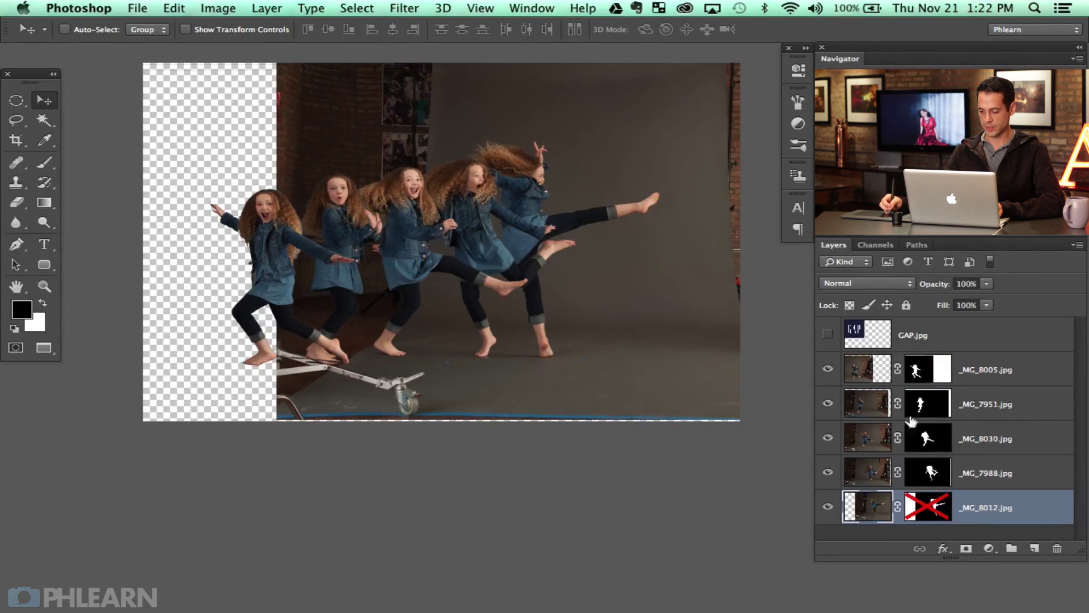
{"action": "left_click", "coordinate": [918, 480], "text": "shift"}
{"action": "left_click", "coordinate": [919, 480], "text": "shift"}
{"action": "left_click", "coordinate": [921, 480], "text": "shift"}
{"action": "left_click", "coordinate": [924, 479], "text": "shift"}
{"action": "left_click", "coordinate": [925, 480], "text": "shift"}
{"action": "left_click", "coordinate": [925, 480], "text": "shift"}
{"action": "left_click", "coordinate": [924, 442], "text": "shift"}
{"action": "left_click", "coordinate": [924, 444], "text": "shift"}
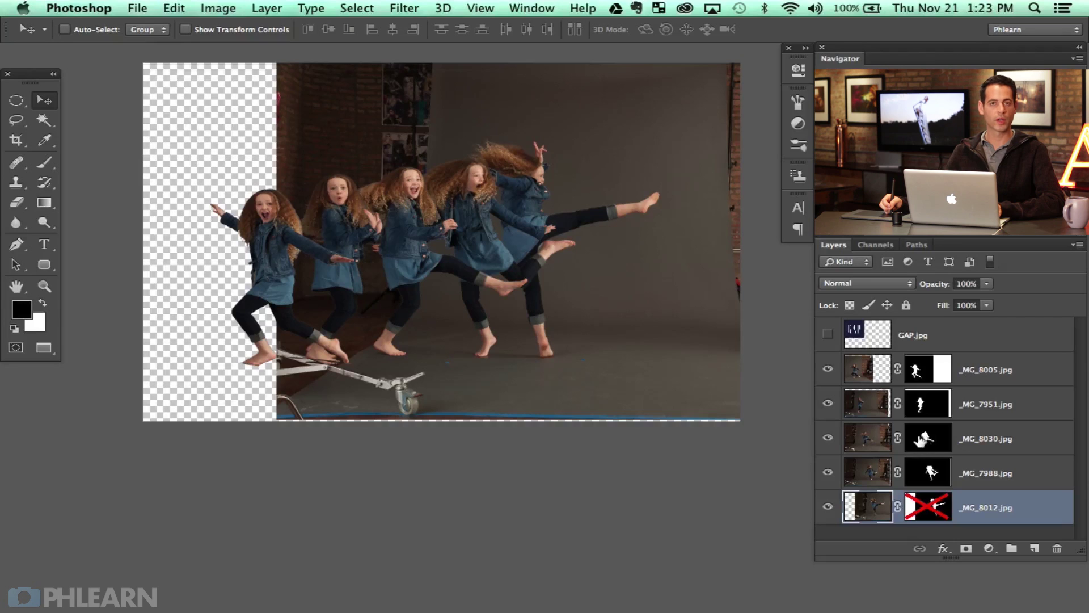
{"action": "left_click", "coordinate": [933, 508], "text": "shift"}
{"action": "left_click", "coordinate": [933, 505], "text": "shift"}
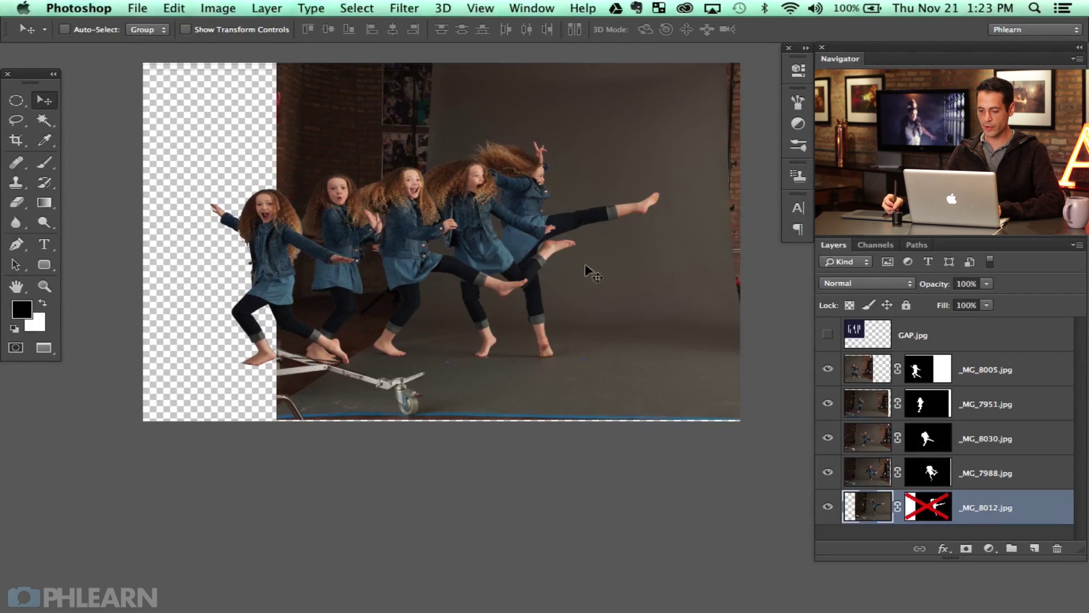
- Preview the full _MG_8030.jpg photo by temporarily disabling its layer mask to examine the background on its left side
{"action": "left_click_drag", "start_coordinate": [610, 331], "coordinate": [558, 327]}
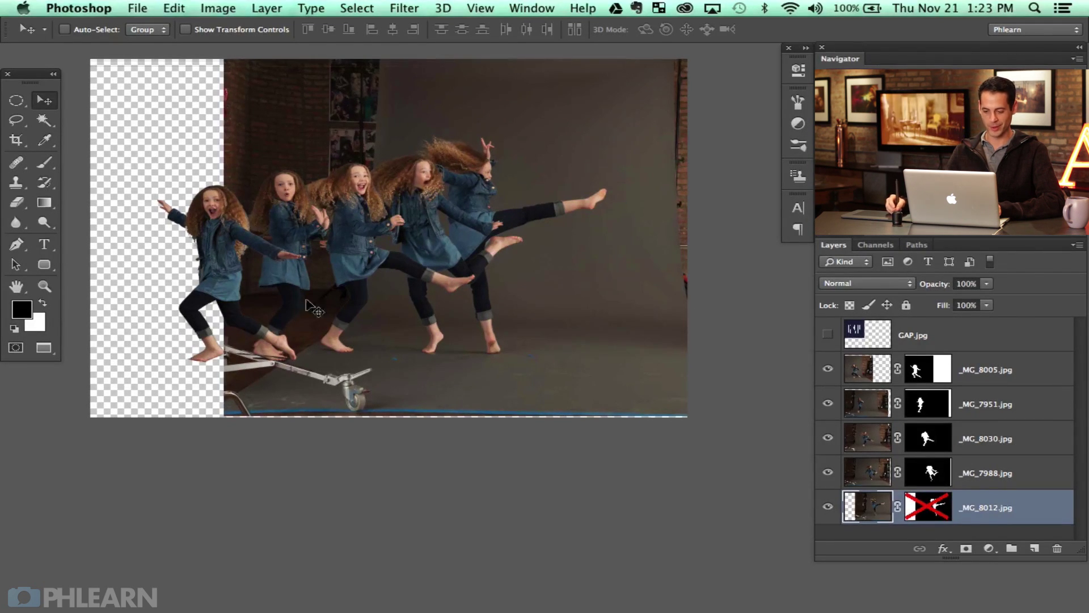
{"action": "left_click", "coordinate": [937, 512], "text": "shift"}
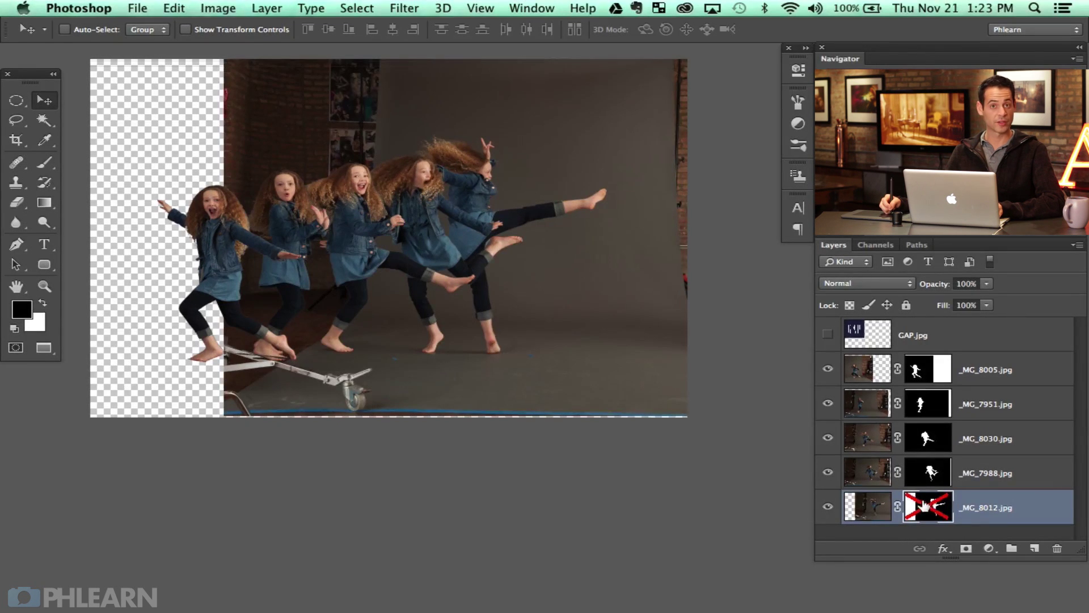
{"action": "left_click", "coordinate": [829, 439]}
{"action": "left_click", "coordinate": [828, 439]}
{"action": "left_click", "coordinate": [928, 439]}
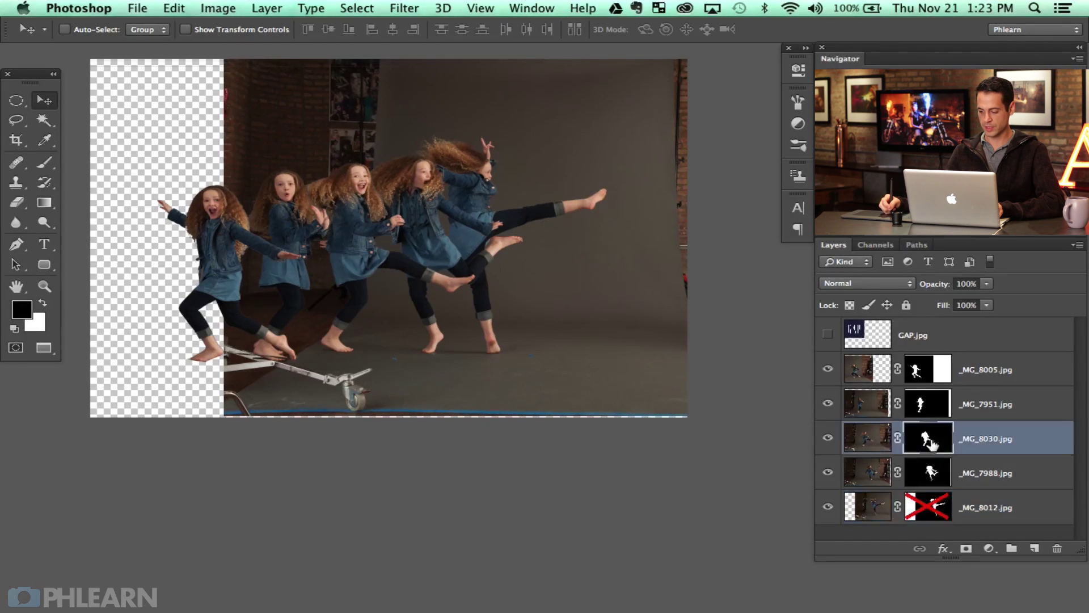
{"action": "left_click", "coordinate": [926, 439], "text": "shift"}
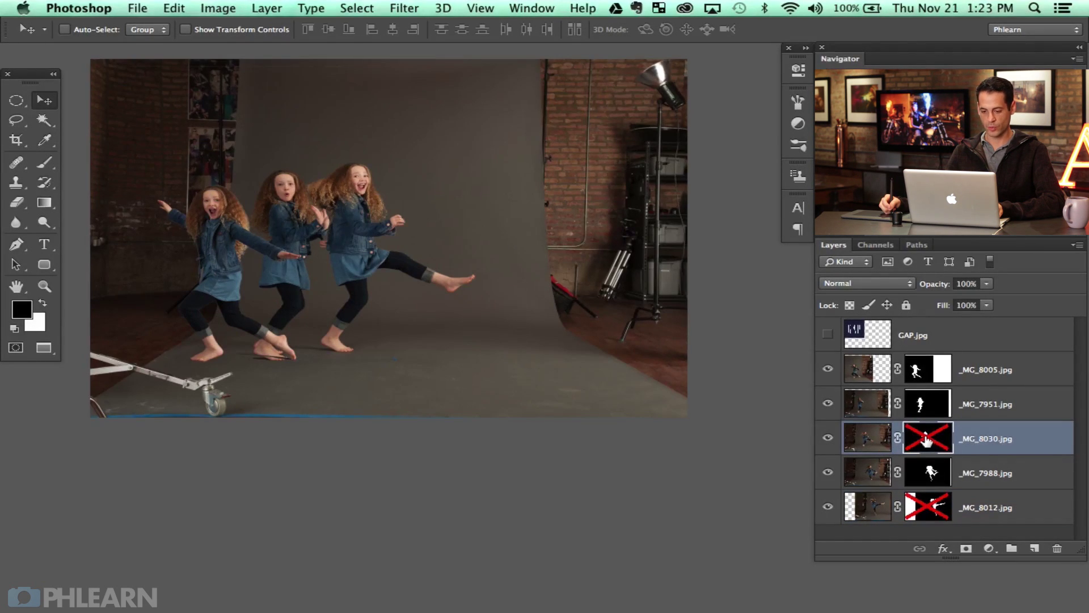
{"action": "left_click", "coordinate": [928, 444], "text": "shift"}
{"action": "left_click", "coordinate": [926, 445], "text": "shift"}
{"action": "left_click", "coordinate": [922, 441], "text": "shift"}
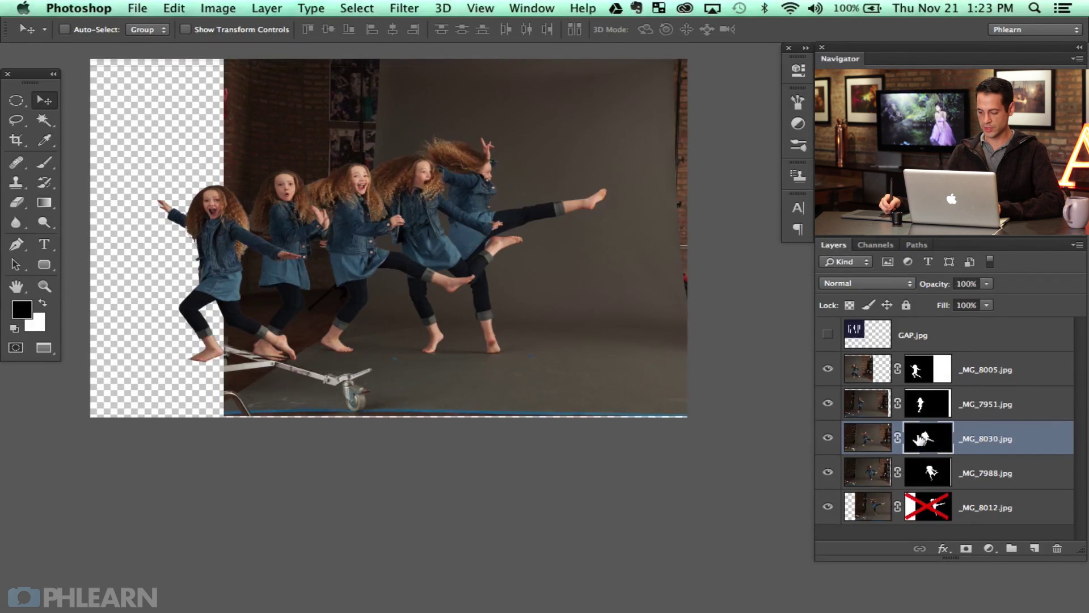
- Paint white on the _MG_8030.jpg layer mask around the left girls with a large soft brush at 50% flow to reveal its background
{"action": "left_click", "coordinate": [975, 476]}
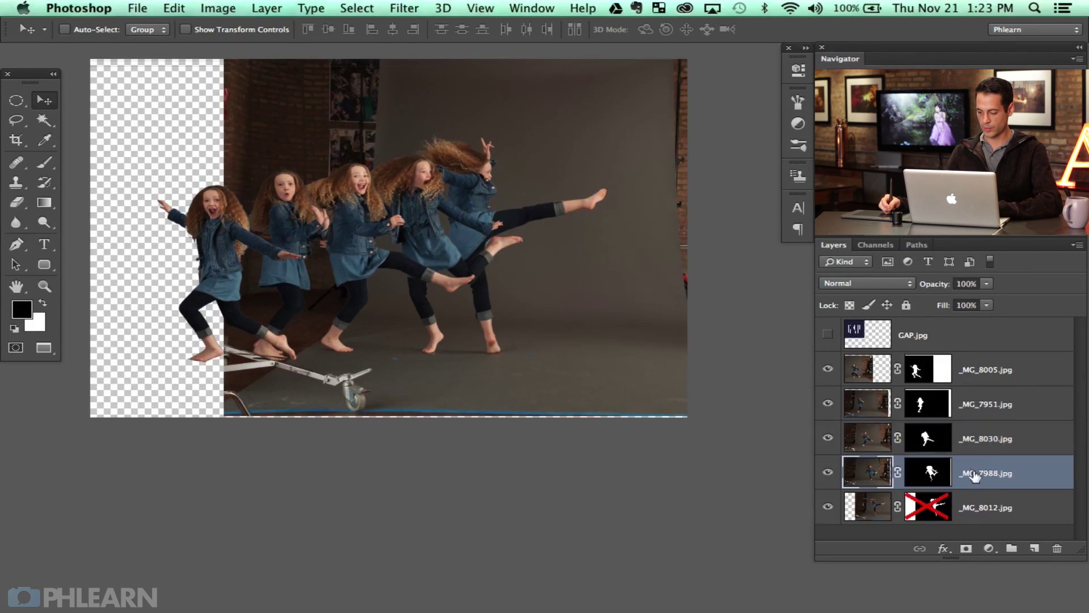
{"action": "left_click", "coordinate": [925, 440]}
{"action": "key", "text": "b"}
{"action": "left_click_drag", "start_coordinate": [337, 191], "coordinate": [382, 191]}
{"action": "mouse_move", "coordinate": [361, 146]}
{"action": "left_mouse_down"}
{"action": "mouse_move", "coordinate": [359, 193]}
{"action": "mouse_move", "coordinate": [363, 162]}
{"action": "left_mouse_up"}
{"action": "key", "text": "x"}
{"action": "mouse_move", "coordinate": [363, 162]}
{"action": "left_mouse_down"}
{"action": "mouse_move", "coordinate": [360, 184]}
{"action": "mouse_move", "coordinate": [364, 135]}
{"action": "mouse_move", "coordinate": [376, 146]}
{"action": "mouse_move", "coordinate": [357, 126]}
{"action": "mouse_move", "coordinate": [366, 68]}
{"action": "mouse_move", "coordinate": [348, 108]}
{"action": "mouse_move", "coordinate": [371, 107]}
{"action": "mouse_move", "coordinate": [382, 81]}
{"action": "mouse_move", "coordinate": [357, 216]}
{"action": "mouse_move", "coordinate": [357, 315]}
{"action": "mouse_move", "coordinate": [378, 304]}
{"action": "mouse_move", "coordinate": [321, 363]}
{"action": "mouse_move", "coordinate": [289, 342]}
{"action": "mouse_move", "coordinate": [280, 271]}
{"action": "mouse_move", "coordinate": [238, 370]}
{"action": "mouse_move", "coordinate": [224, 319]}
{"action": "mouse_move", "coordinate": [190, 360]}
{"action": "mouse_move", "coordinate": [208, 212]}
{"action": "mouse_move", "coordinate": [179, 243]}
{"action": "mouse_move", "coordinate": [187, 196]}
{"action": "mouse_move", "coordinate": [228, 156]}
{"action": "mouse_move", "coordinate": [331, 152]}
{"action": "left_mouse_up"}
{"action": "key", "text": "shift+5"}
{"action": "mouse_move", "coordinate": [327, 272]}
{"action": "left_mouse_down"}
{"action": "mouse_move", "coordinate": [321, 72]}
{"action": "mouse_move", "coordinate": [284, 77]}
{"action": "mouse_move", "coordinate": [248, 117]}
{"action": "mouse_move", "coordinate": [280, 120]}
{"action": "left_mouse_up"}
- Reveal the rest of the _MG_8030.jpg background across the empty left side in white, raise brush flow to 80% and compare the result
{"action": "key", "text": "z"}
{"action": "key", "text": "b"}
{"action": "mouse_move", "coordinate": [261, 136]}
{"action": "left_mouse_down"}
{"action": "mouse_move", "coordinate": [245, 148]}
{"action": "mouse_move", "coordinate": [245, 96]}
{"action": "mouse_move", "coordinate": [132, 137]}
{"action": "mouse_move", "coordinate": [126, 53]}
{"action": "left_mouse_up"}
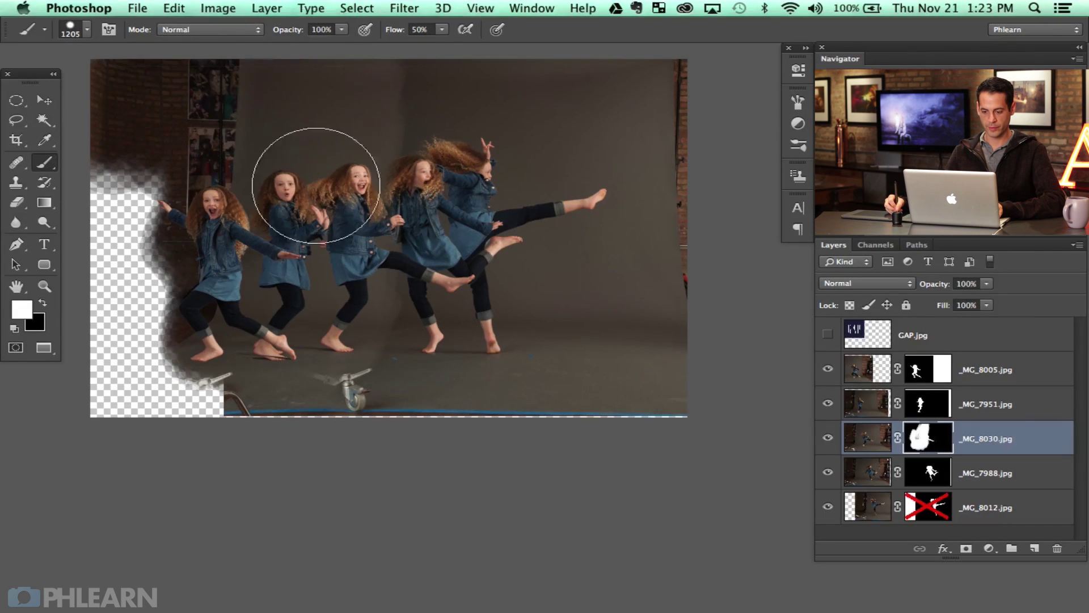
{"action": "mouse_move", "coordinate": [292, 454]}
{"action": "left_mouse_down"}
{"action": "mouse_move", "coordinate": [330, 404]}
{"action": "mouse_move", "coordinate": [360, 411]}
{"action": "mouse_move", "coordinate": [353, 352]}
{"action": "mouse_move", "coordinate": [282, 403]}
{"action": "mouse_move", "coordinate": [203, 214]}
{"action": "mouse_move", "coordinate": [134, 353]}
{"action": "mouse_move", "coordinate": [111, 243]}
{"action": "mouse_move", "coordinate": [201, 408]}
{"action": "mouse_move", "coordinate": [243, 219]}
{"action": "mouse_move", "coordinate": [323, 255]}
{"action": "mouse_move", "coordinate": [287, 396]}
{"action": "mouse_move", "coordinate": [187, 406]}
{"action": "left_mouse_up"}
{"action": "key", "text": "shift+8"}
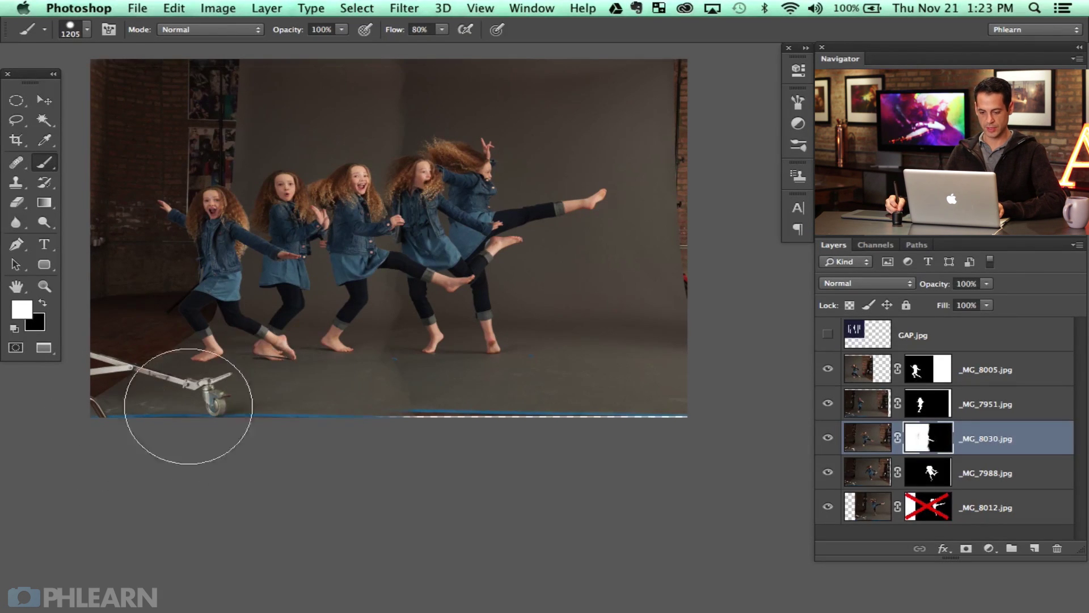
{"action": "left_click", "coordinate": [828, 437]}
{"action": "left_click", "coordinate": [828, 437]}
{"action": "left_click", "coordinate": [828, 437]}
{"action": "left_click", "coordinate": [828, 437]}
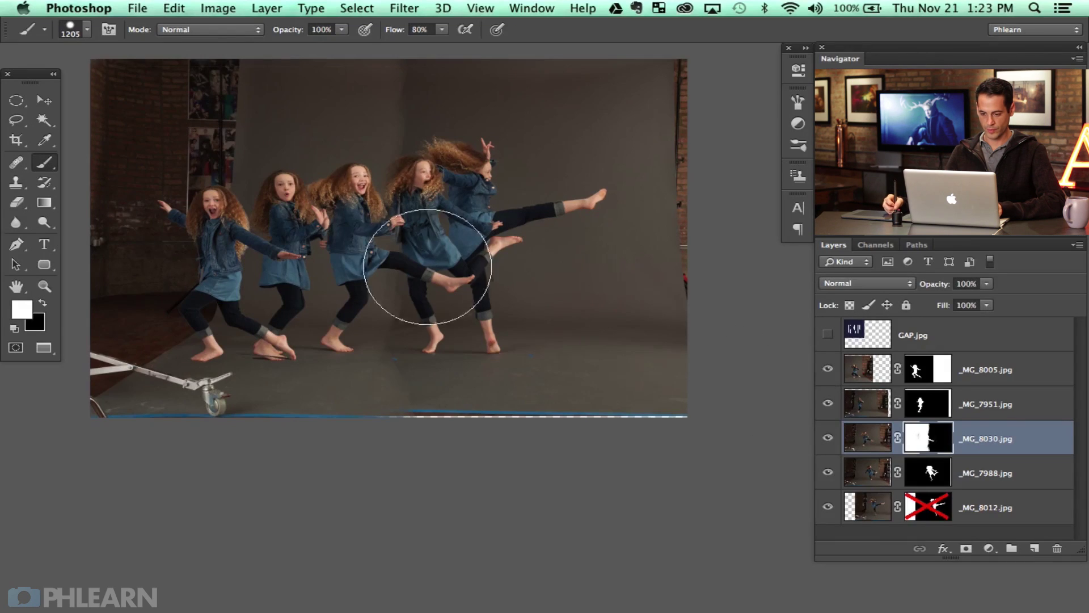
- Paint black on the _MG_8030.jpg mask beside the fourth girl with a 254 px brush to uncover her hair and body
{"action": "key", "text": "super+plus"}
{"action": "key", "text": "super+plus"}
{"action": "key", "text": "super+plus"}
{"action": "left_click_drag", "start_coordinate": [418, 228], "coordinate": [514, 411]}
{"action": "key", "text": "x"}
{"action": "left_click_drag", "start_coordinate": [501, 304], "coordinate": [363, 300]}
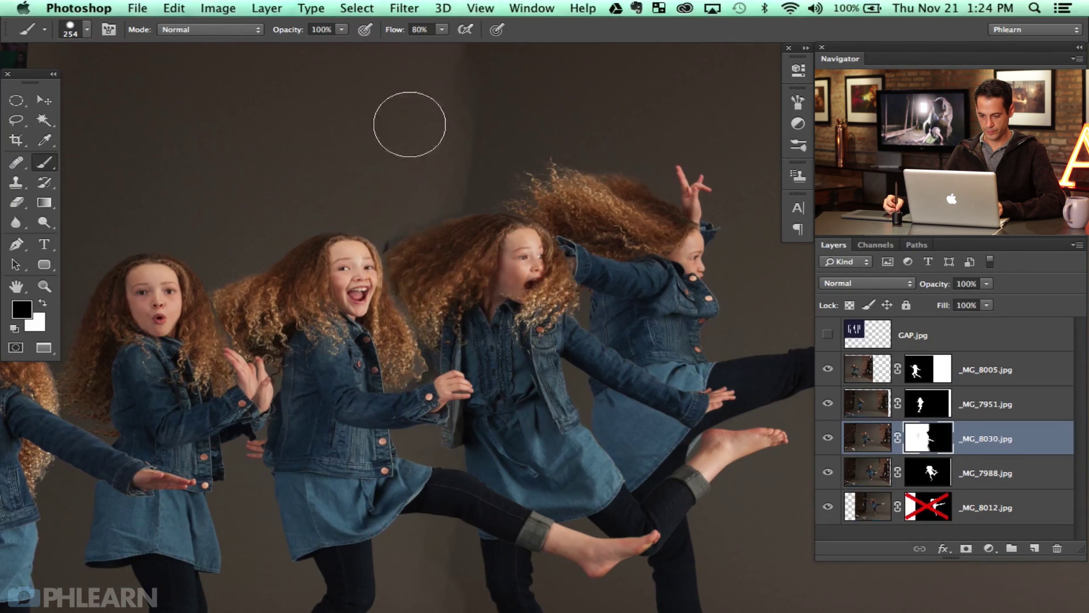
- Refine the _MG_8030.jpg mask between the third and fourth girls' hair in black with a 78 px brush
{"action": "right_click", "coordinate": [409, 124]}
{"action": "key", "text": "super+plus"}
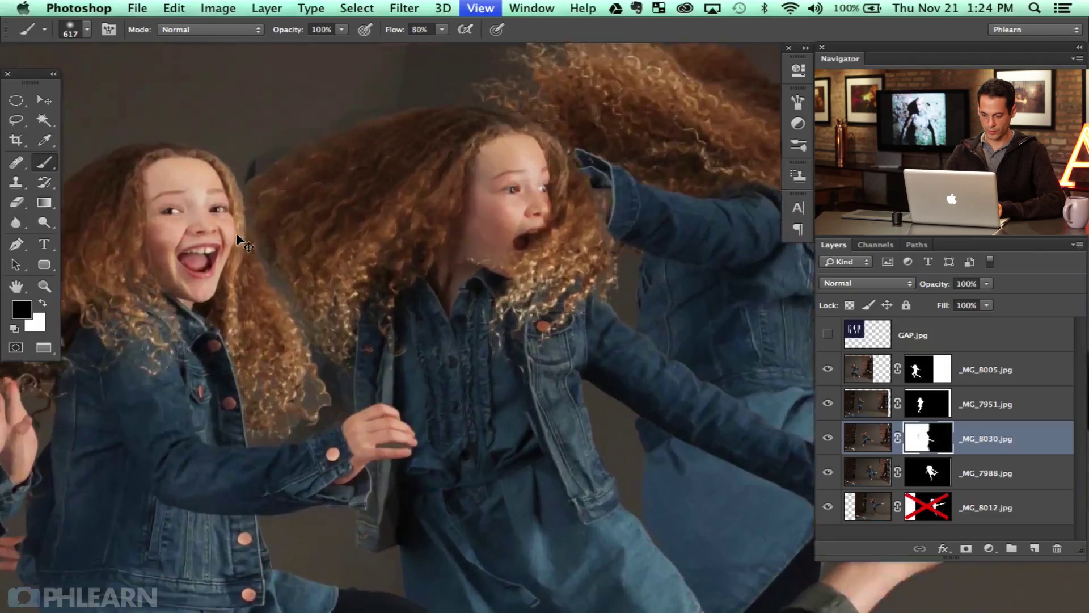
{"action": "key", "text": "super+plus"}
{"action": "key", "text": "super+plus"}
{"action": "left_click_drag", "start_coordinate": [451, 252], "coordinate": [672, 321]}
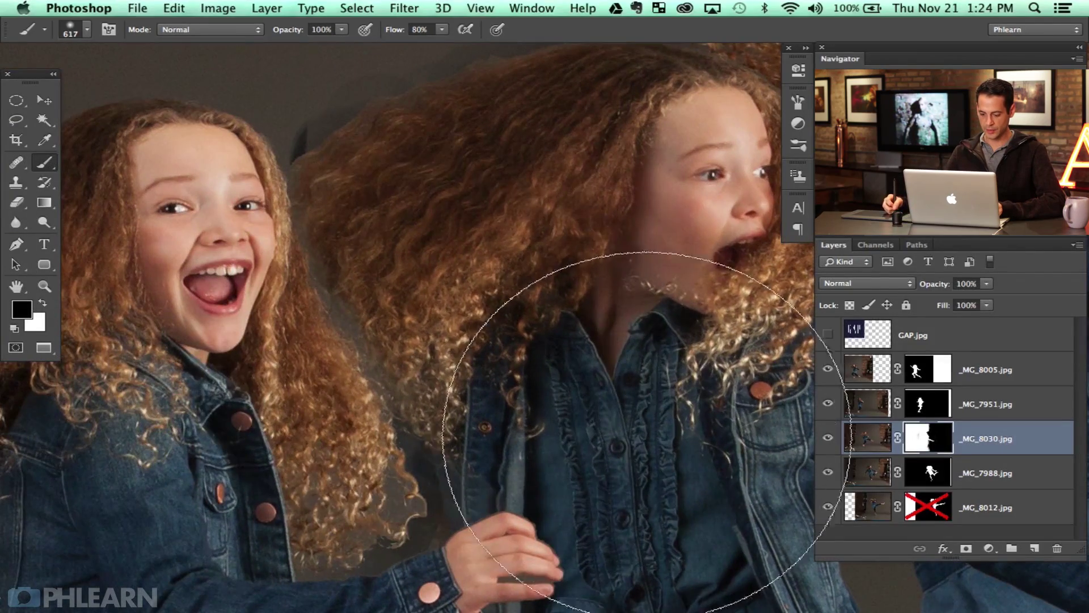
{"action": "scroll", "coordinate": [443, 355], "scroll_direction": "left", "scroll_amount": 4}
{"action": "left_click_drag", "start_coordinate": [405, 194], "coordinate": [187, 136]}
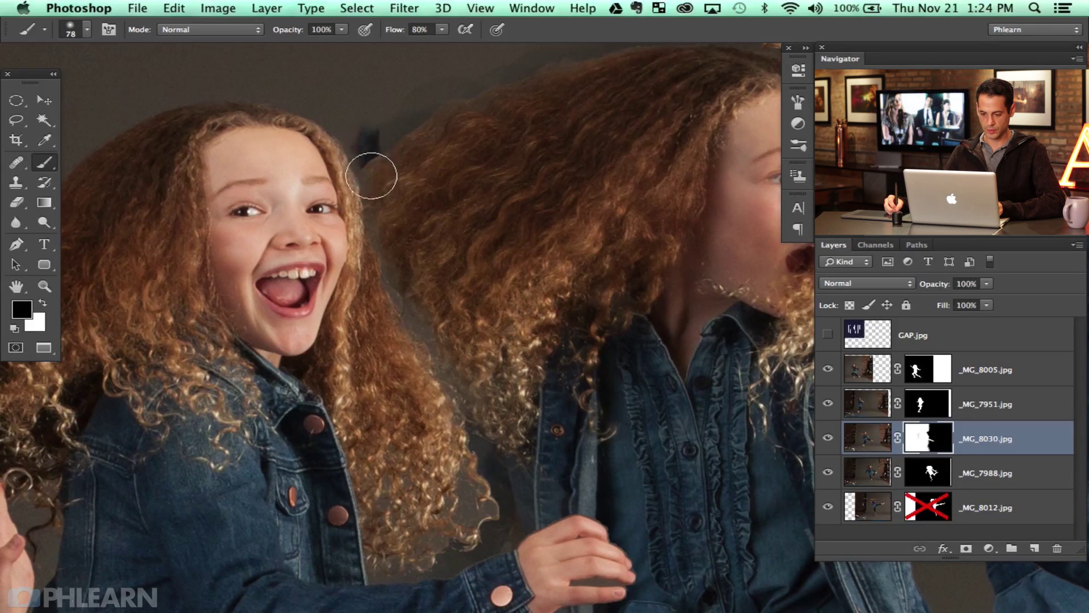
- Paint white on the _MG_8030.jpg layer mask across the backdrop seam above the fourth girl, enlarging the soft brush to 416 and 835 px
{"action": "key", "text": "x"}
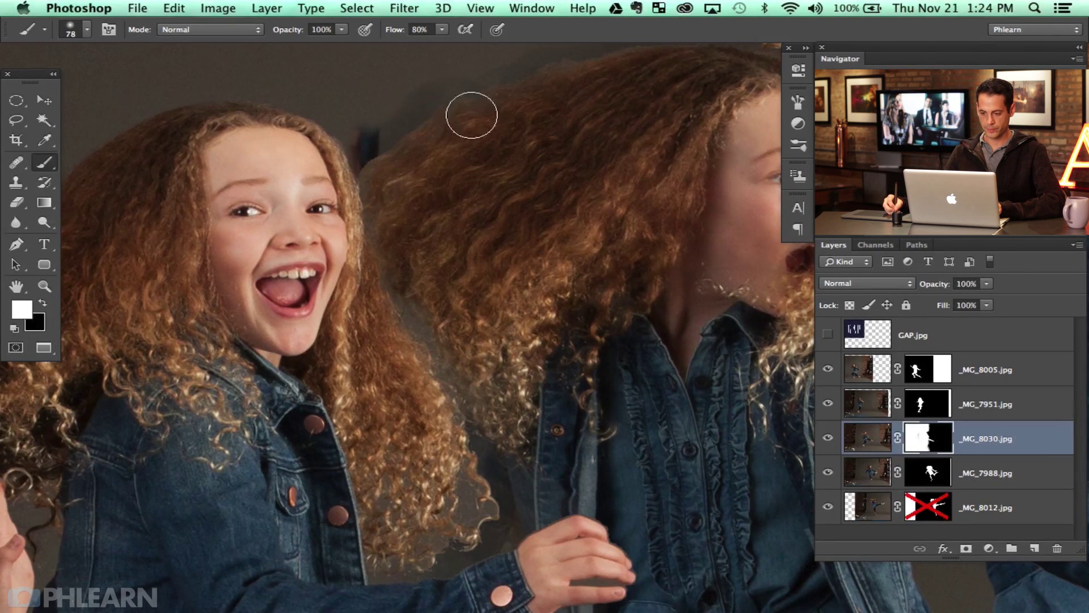
{"action": "key", "text": "super+minus"}
{"action": "key", "text": "super+minus"}
{"action": "key", "text": "super+minus"}
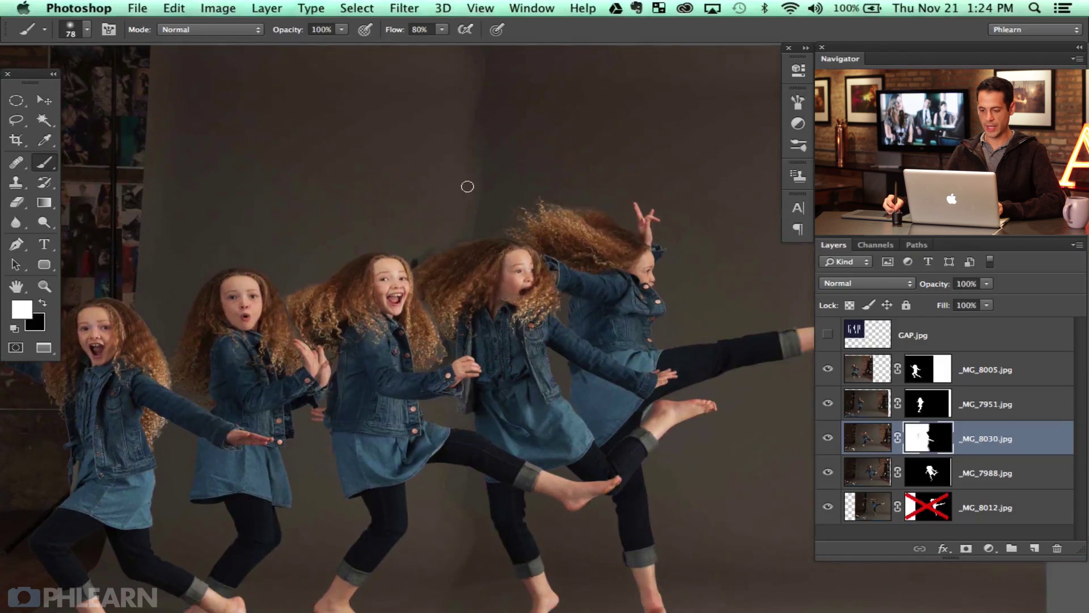
{"action": "left_click_drag", "start_coordinate": [467, 187], "coordinate": [517, 179]}
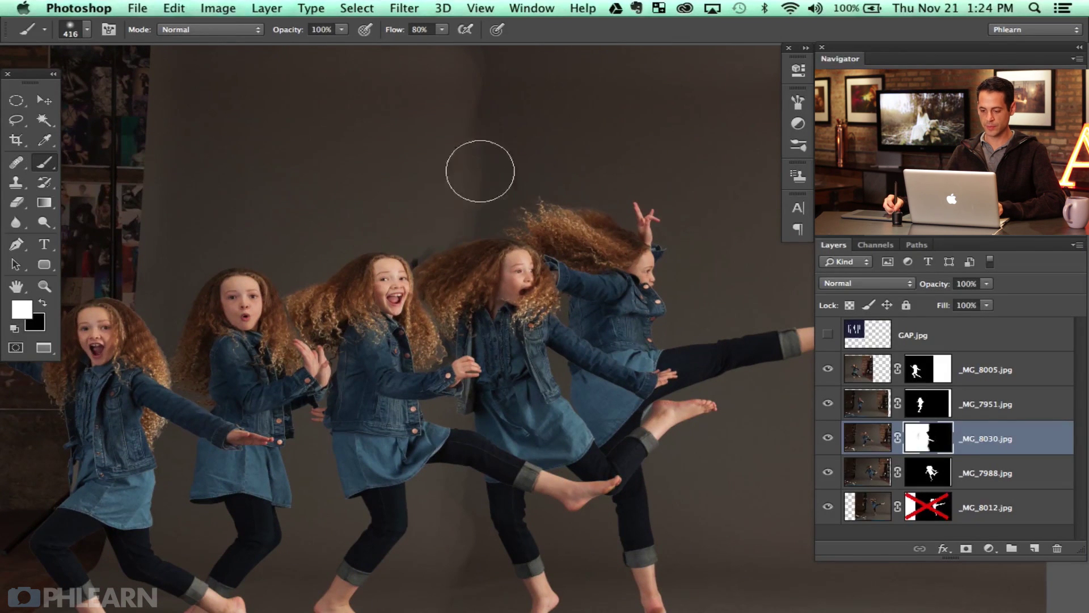
{"action": "left_click_drag", "start_coordinate": [446, 161], "coordinate": [457, 121]}
{"action": "key", "text": "super+minus"}
{"action": "key", "text": "super+minus"}
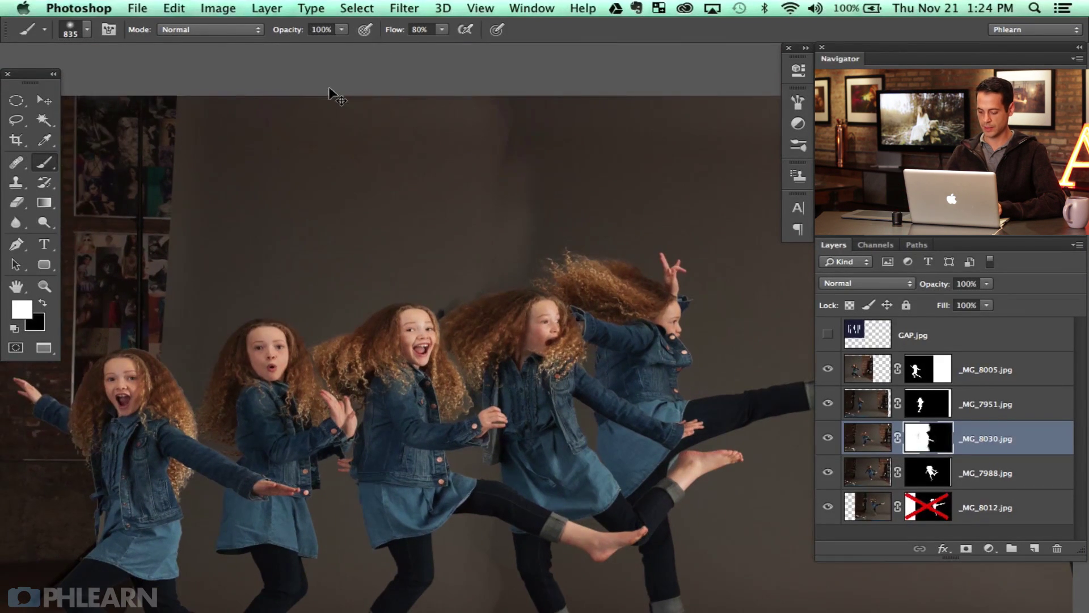
- Smooth the _MG_8030.jpg mask transition from the upper backdrop down to the floor, alternating black and white with a 1273 px brush
{"action": "left_click_drag", "start_coordinate": [584, 248], "coordinate": [535, 256]}
{"action": "left_click_drag", "start_coordinate": [489, 152], "coordinate": [527, 146]}
{"action": "key", "text": "x"}
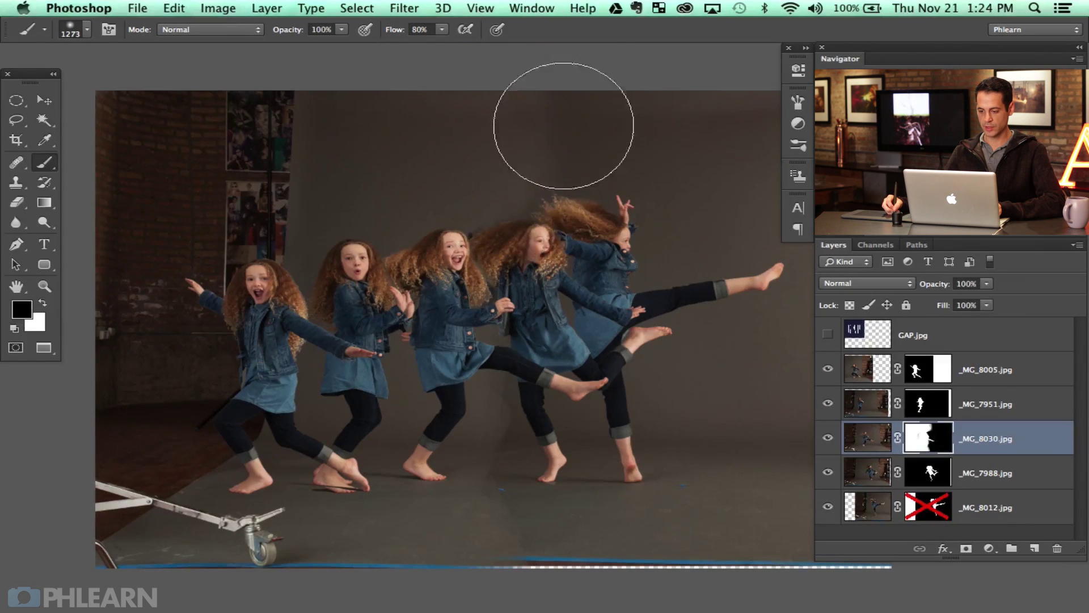
{"action": "key", "text": "x"}
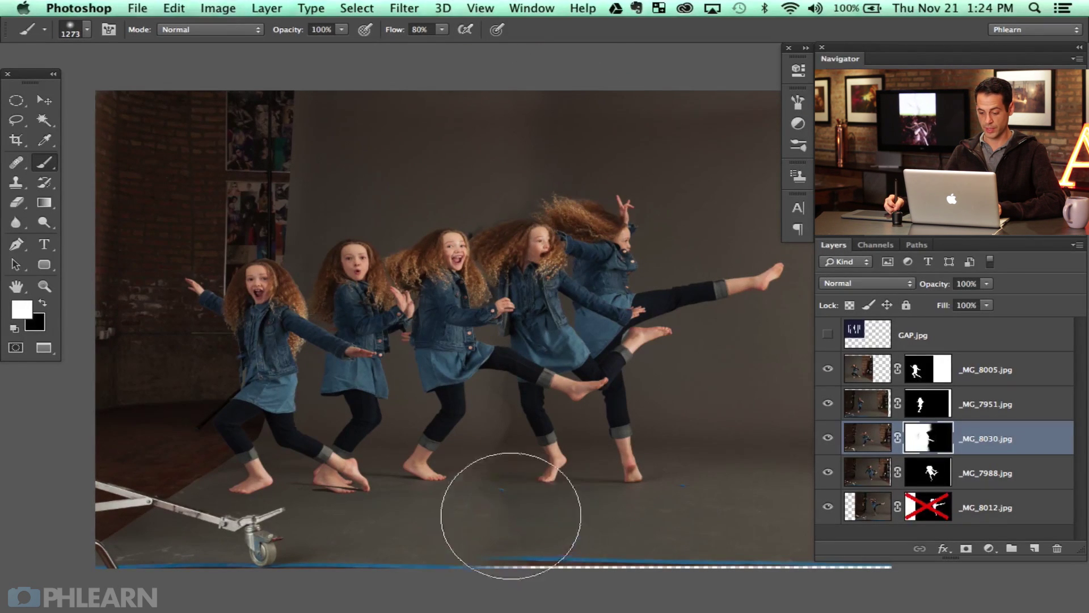
{"action": "key", "text": "x"}
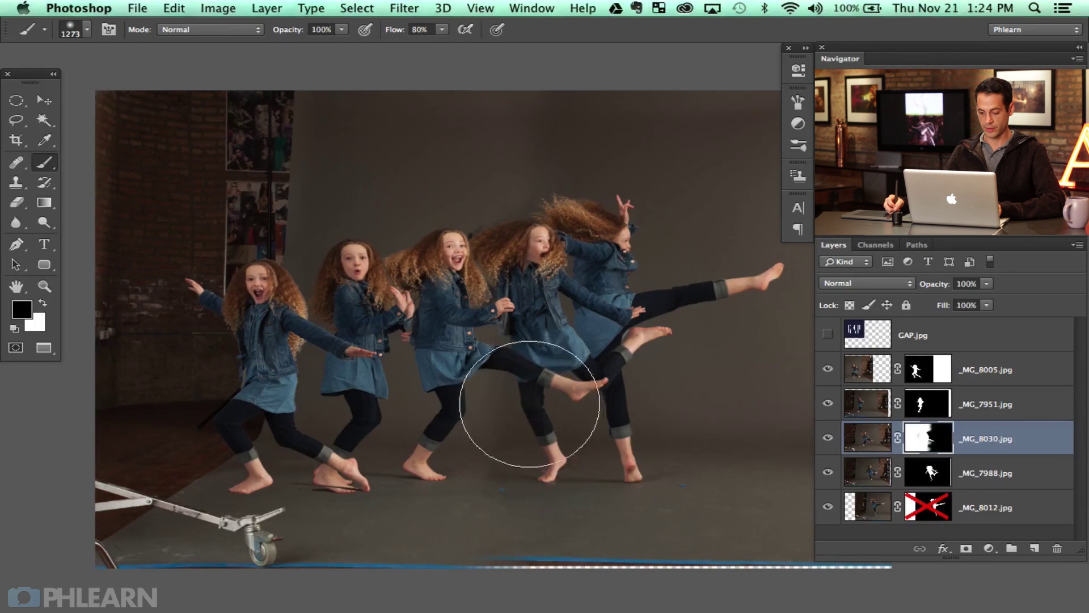
{"action": "left_click_drag", "start_coordinate": [512, 504], "coordinate": [504, 470]}
{"action": "key", "text": "super+minus"}
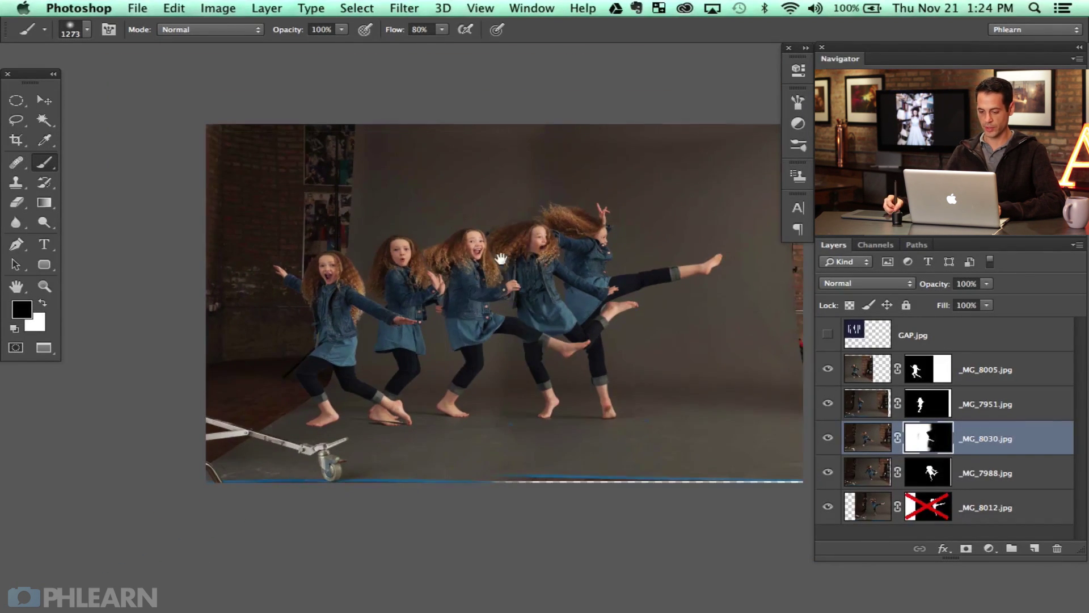
{"action": "left_click_drag", "start_coordinate": [506, 287], "coordinate": [454, 260]}
- Compare the composite with the _MG_8005.jpg and _MG_7951.jpg layer masks disabled and enabled to examine their available backgrounds
{"action": "left_click", "coordinate": [828, 372]}
{"action": "left_click", "coordinate": [923, 369], "text": "shift"}
{"action": "left_click", "coordinate": [923, 370], "text": "shift"}
{"action": "left_click", "coordinate": [923, 370], "text": "shift"}
{"action": "left_click", "coordinate": [923, 370], "text": "shift"}
{"action": "left_click", "coordinate": [924, 402], "text": "shift"}
{"action": "left_click", "coordinate": [924, 402], "text": "shift"}
{"action": "left_click", "coordinate": [924, 403], "text": "shift"}
{"action": "left_click", "coordinate": [923, 403], "text": "shift"}
{"action": "left_click", "coordinate": [925, 370], "text": "shift"}
{"action": "left_click", "coordinate": [925, 370], "text": "shift"}
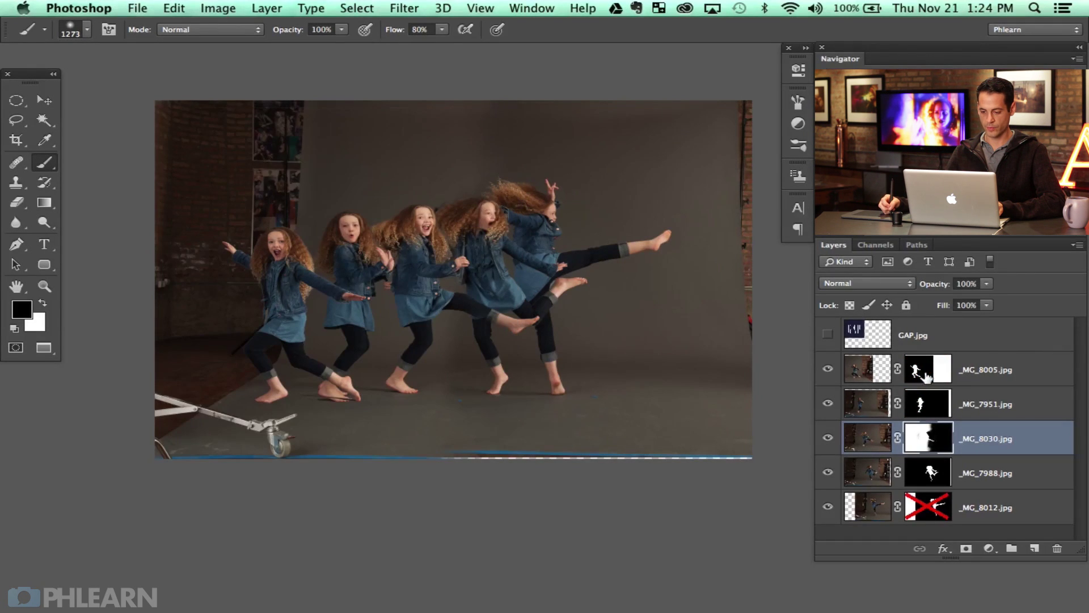
{"action": "left_click", "coordinate": [930, 372], "text": "shift"}
{"action": "double_click", "coordinate": [929, 375], "text": "shift"}
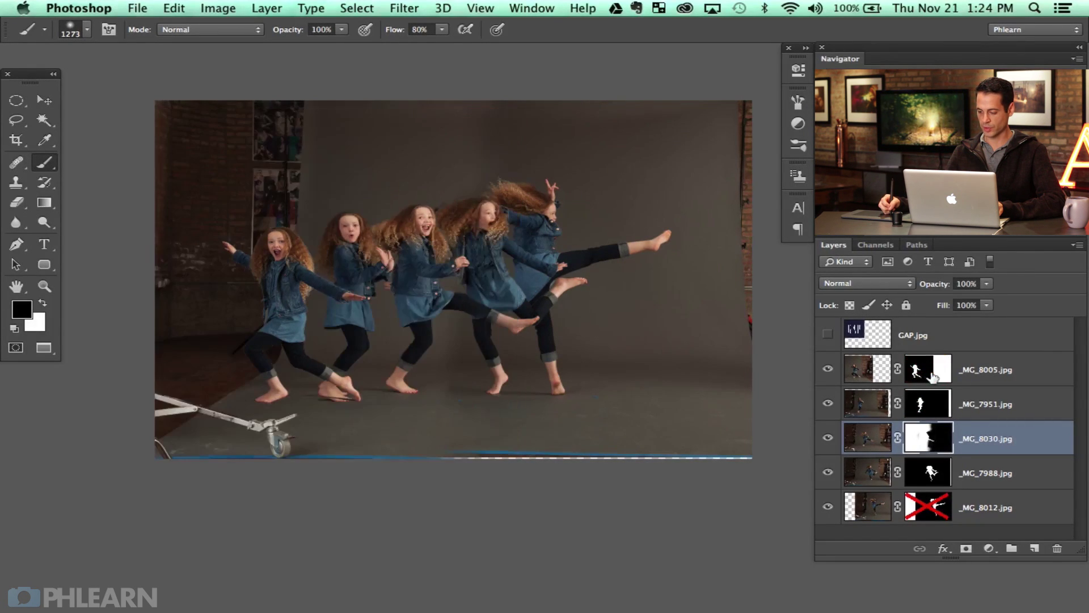
{"action": "left_click", "coordinate": [868, 369]}
{"action": "key", "text": "x"}
{"action": "mouse_move", "coordinate": [257, 227]}
{"action": "left_mouse_down"}
{"action": "mouse_move", "coordinate": [248, 263]}
{"action": "mouse_move", "coordinate": [262, 202]}
{"action": "mouse_move", "coordinate": [261, 261]}
{"action": "left_mouse_up"}
{"action": "key", "text": "super+z"}
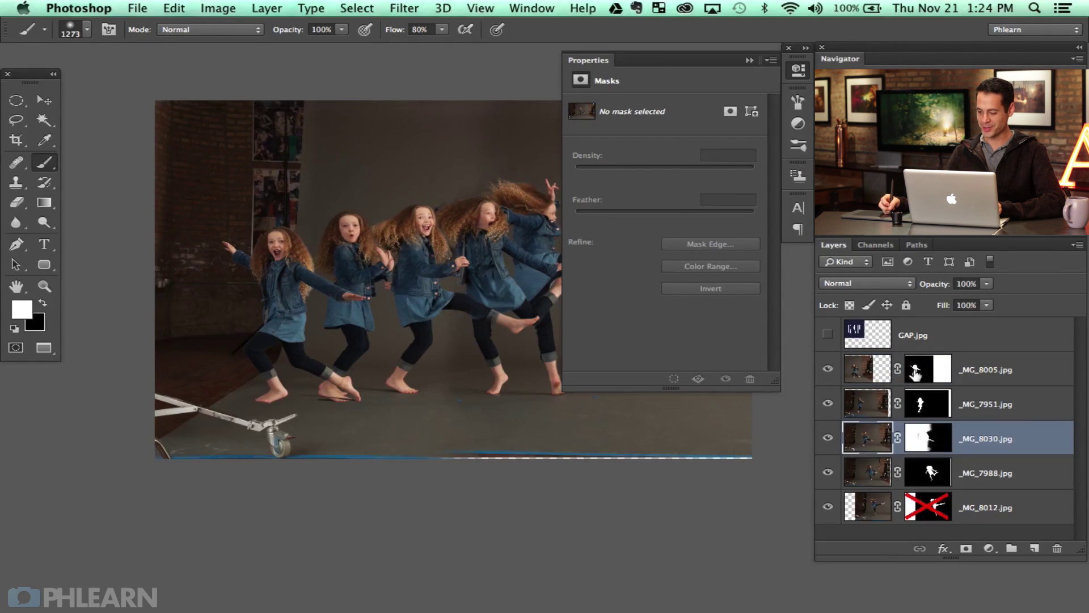
- Paint white on the _MG_8005.jpg layer mask around the first girl with the 1273 px brush to cover the brick wall and equipment with backdrop
{"action": "left_click", "coordinate": [919, 368]}
{"action": "mouse_move", "coordinate": [189, 275]}
{"action": "left_mouse_down"}
{"action": "mouse_move", "coordinate": [250, 227]}
{"action": "mouse_move", "coordinate": [257, 277]}
{"action": "mouse_move", "coordinate": [270, 150]}
{"action": "mouse_move", "coordinate": [242, 272]}
{"action": "mouse_move", "coordinate": [253, 352]}
{"action": "mouse_move", "coordinate": [242, 457]}
{"action": "mouse_move", "coordinate": [272, 448]}
{"action": "mouse_move", "coordinate": [160, 445]}
{"action": "mouse_move", "coordinate": [214, 134]}
{"action": "mouse_move", "coordinate": [248, 122]}
{"action": "left_mouse_up"}
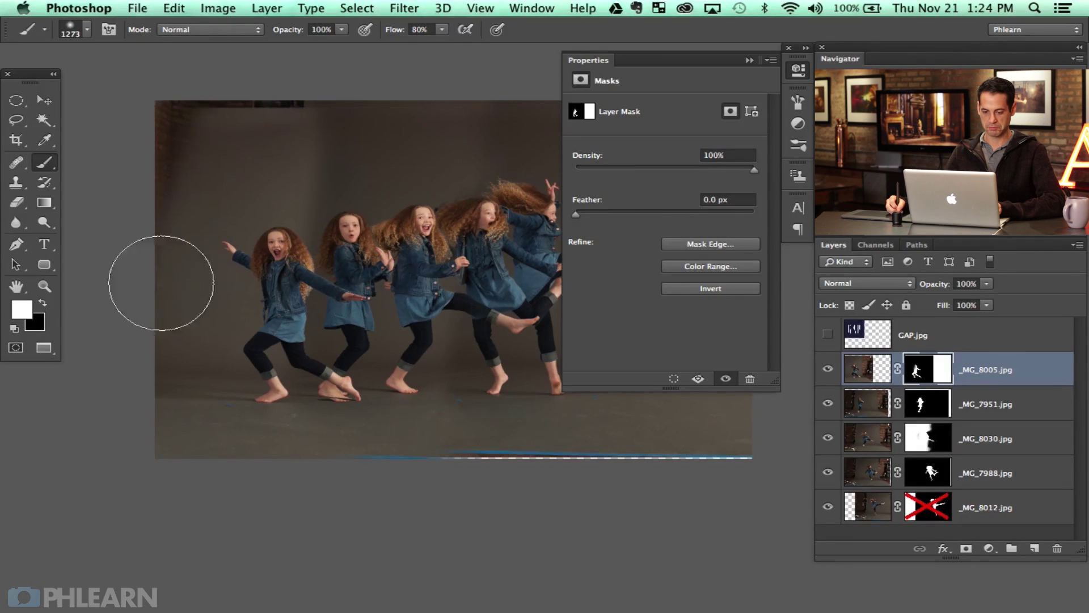
{"action": "left_click_drag", "start_coordinate": [388, 314], "coordinate": [277, 307]}
{"action": "left_click", "coordinate": [797, 75]}
{"action": "scroll", "coordinate": [482, 299], "scroll_direction": "left", "scroll_amount": 4}
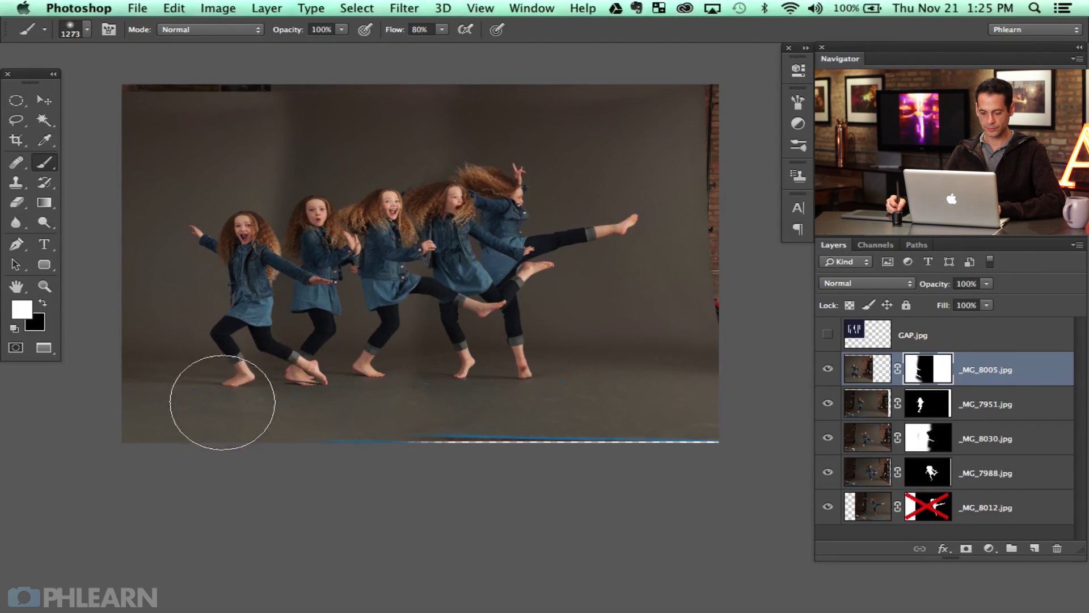
{"action": "left_click_drag", "start_coordinate": [579, 376], "coordinate": [601, 379]}
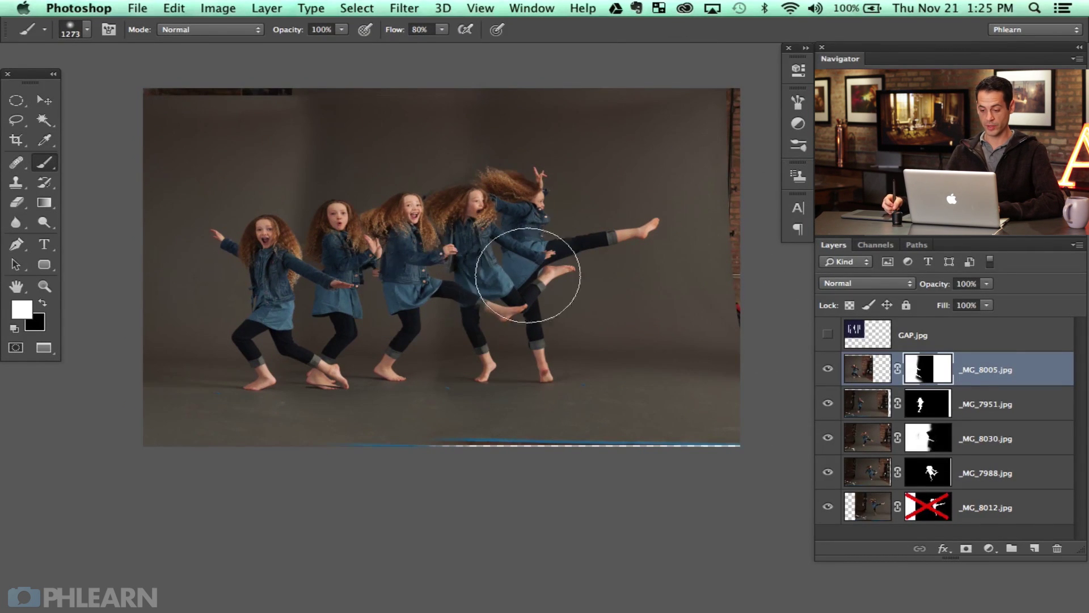
- Try cropping the composite to the gray backdrop with Delete Cropped Pixels enabled, and undo the crop
{"action": "key", "text": "c"}
{"action": "left_click_drag", "start_coordinate": [148, 92], "coordinate": [189, 142]}
{"action": "left_click_drag", "start_coordinate": [707, 433], "coordinate": [702, 408]}
{"action": "key", "text": "Return"}
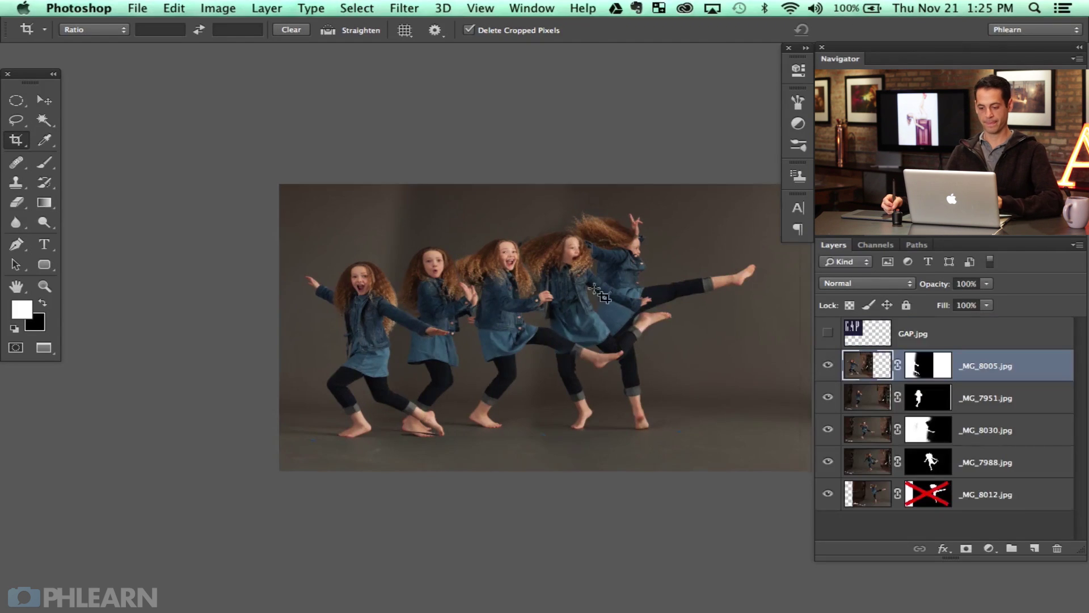
{"action": "left_click_drag", "start_coordinate": [644, 387], "coordinate": [503, 290]}
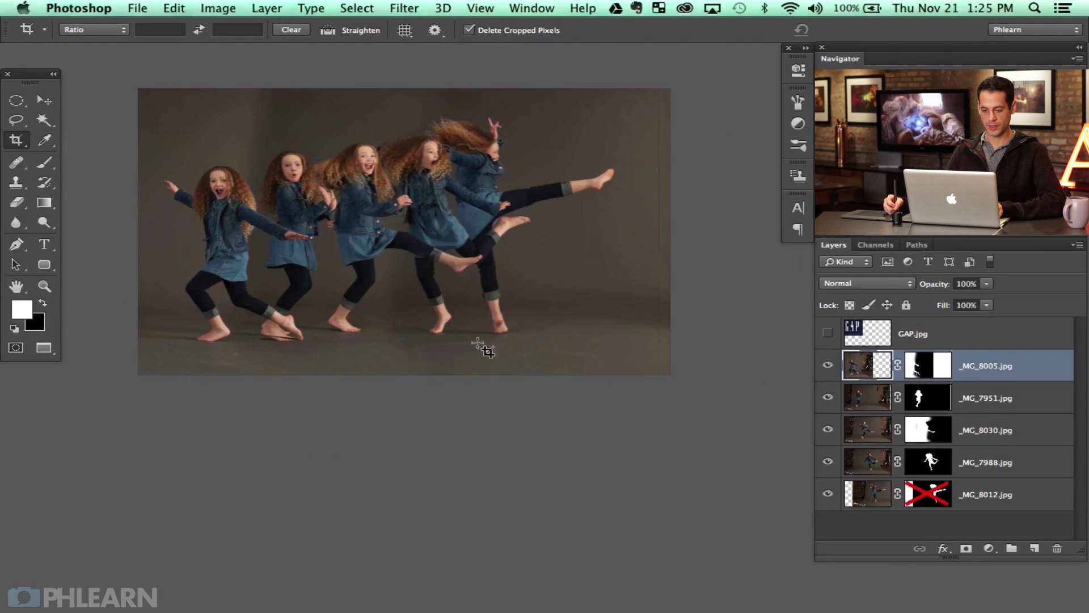
{"action": "left_click", "coordinate": [410, 297]}
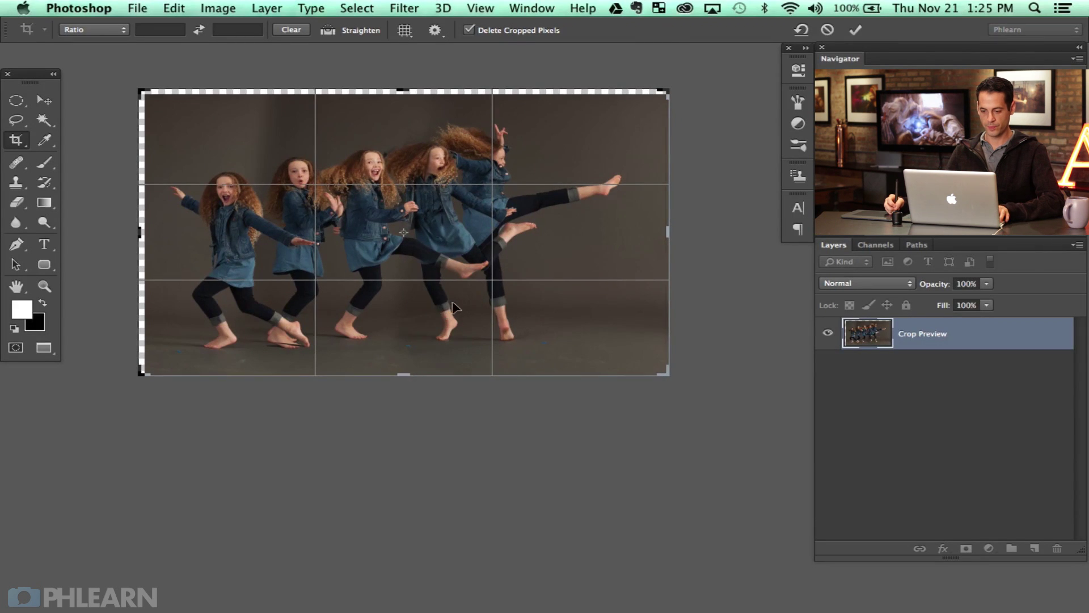
{"action": "key", "text": "Escape"}
{"action": "key", "text": "super+z"}
- Crop the composite to the gray backdrop, excluding the studio walls and blue floor tape, with Delete Cropped Pixels turned off
{"action": "left_click_drag", "start_coordinate": [275, 176], "coordinate": [800, 447]}
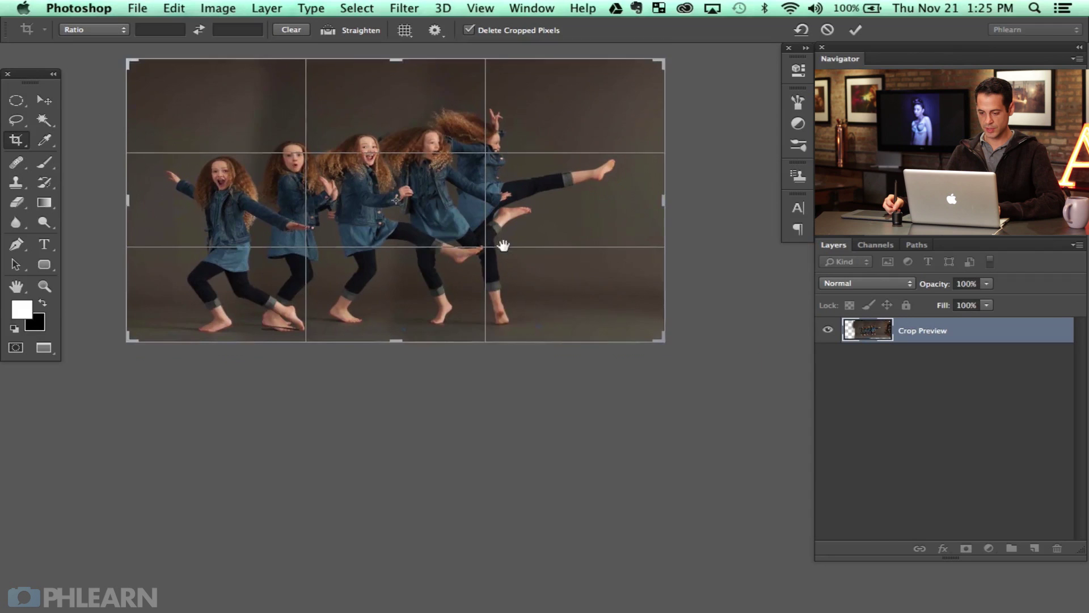
{"action": "left_click_drag", "start_coordinate": [645, 340], "coordinate": [660, 329]}
{"action": "left_click_drag", "start_coordinate": [566, 284], "coordinate": [588, 338]}
{"action": "mouse_move", "coordinate": [149, 264]}
{"action": "left_mouse_down"}
{"action": "mouse_move", "coordinate": [158, 263]}
{"action": "mouse_move", "coordinate": [149, 260]}
{"action": "left_mouse_up"}
{"action": "left_click_drag", "start_coordinate": [419, 109], "coordinate": [418, 118]}
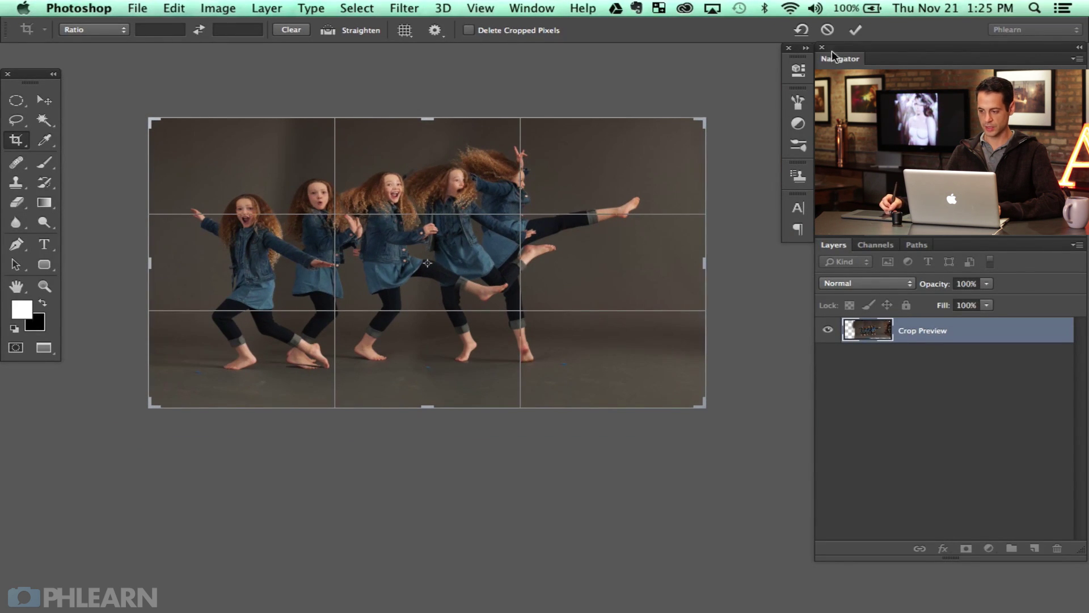
{"action": "left_click", "coordinate": [856, 31]}
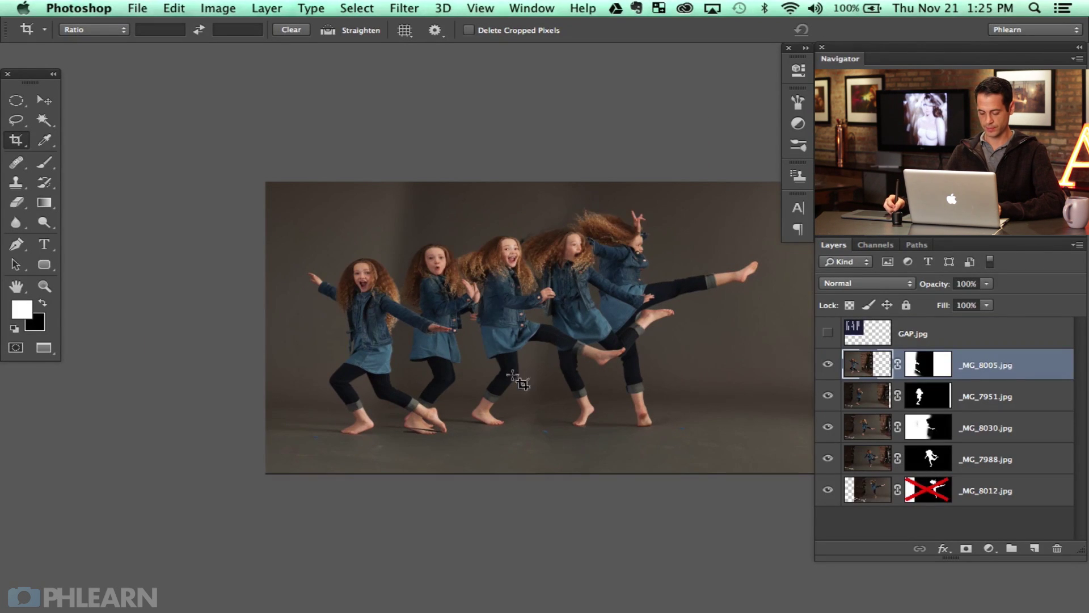
- Compare the whole cropped composite with the _MG_8005.jpg layer hidden and shown
{"action": "left_click_drag", "start_coordinate": [514, 377], "coordinate": [443, 330]}
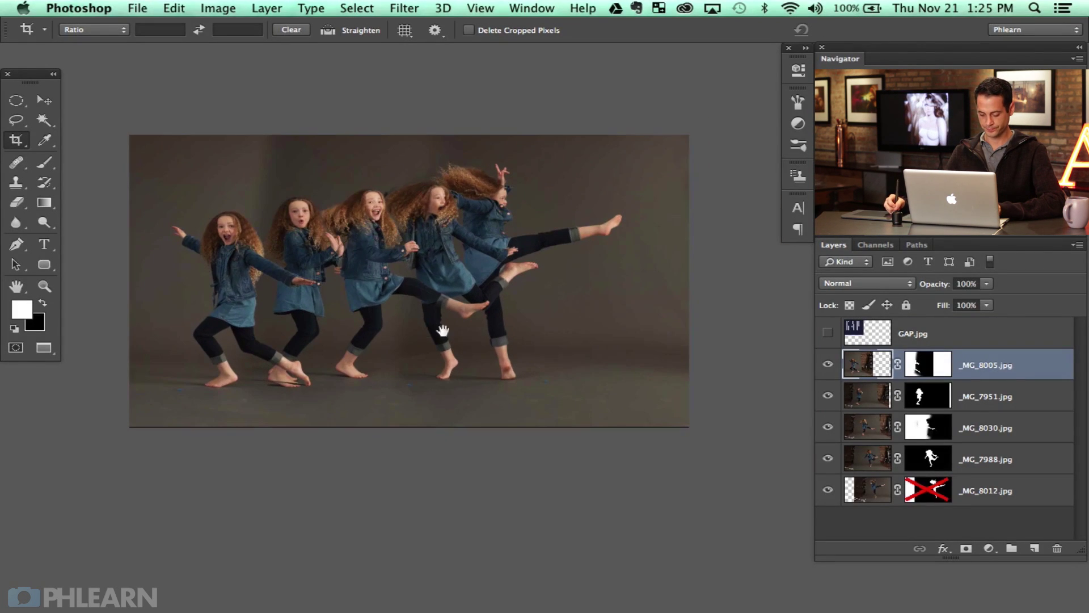
{"action": "left_click_drag", "start_coordinate": [549, 377], "coordinate": [490, 379]}
{"action": "left_click", "coordinate": [827, 366]}
{"action": "left_click", "coordinate": [827, 365]}
{"action": "left_click", "coordinate": [826, 368]}
{"action": "left_click", "coordinate": [826, 370]}
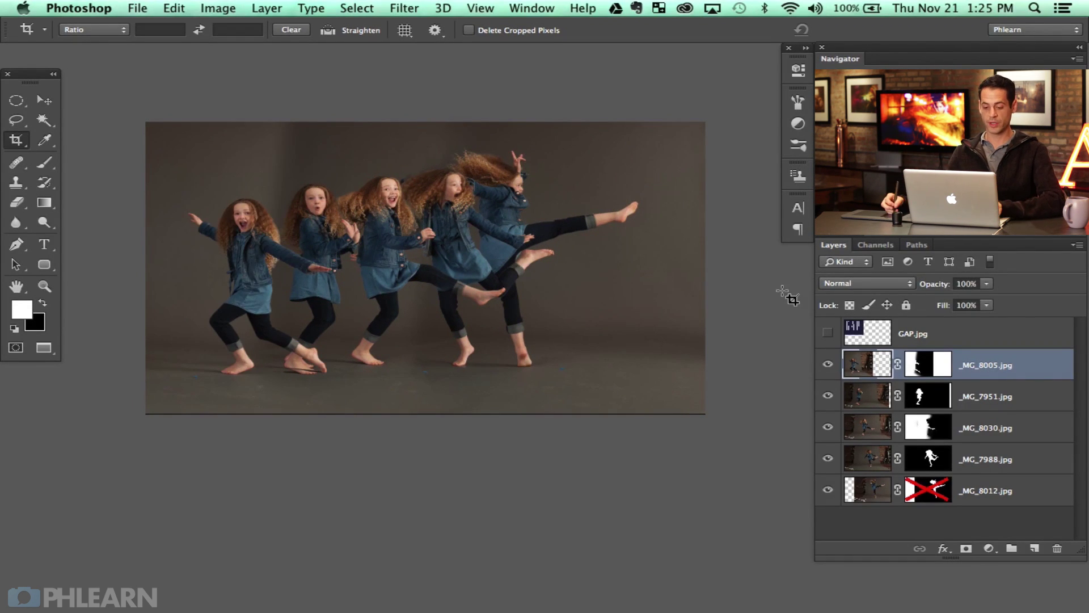
- Examine the backdrop seam between the first two girls up close, hiding and showing _MG_8005.jpg to compare brightness
{"action": "key", "text": "super+plus"}
{"action": "key", "text": "super+plus"}
{"action": "key", "text": "super+plus"}
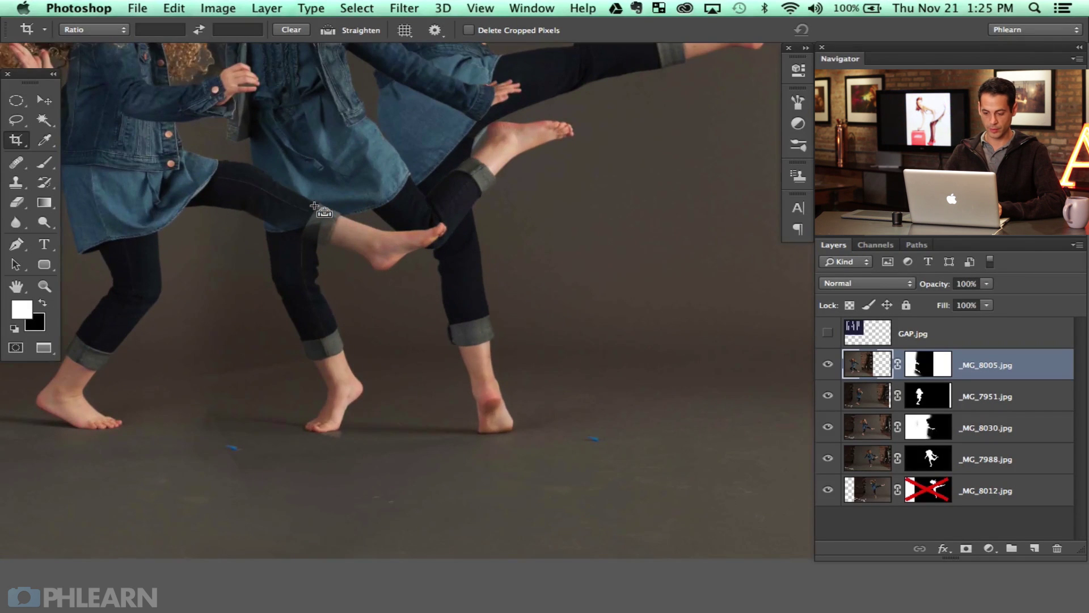
{"action": "left_click_drag", "start_coordinate": [288, 189], "coordinate": [610, 386]}
{"action": "left_click_drag", "start_coordinate": [309, 301], "coordinate": [481, 413]}
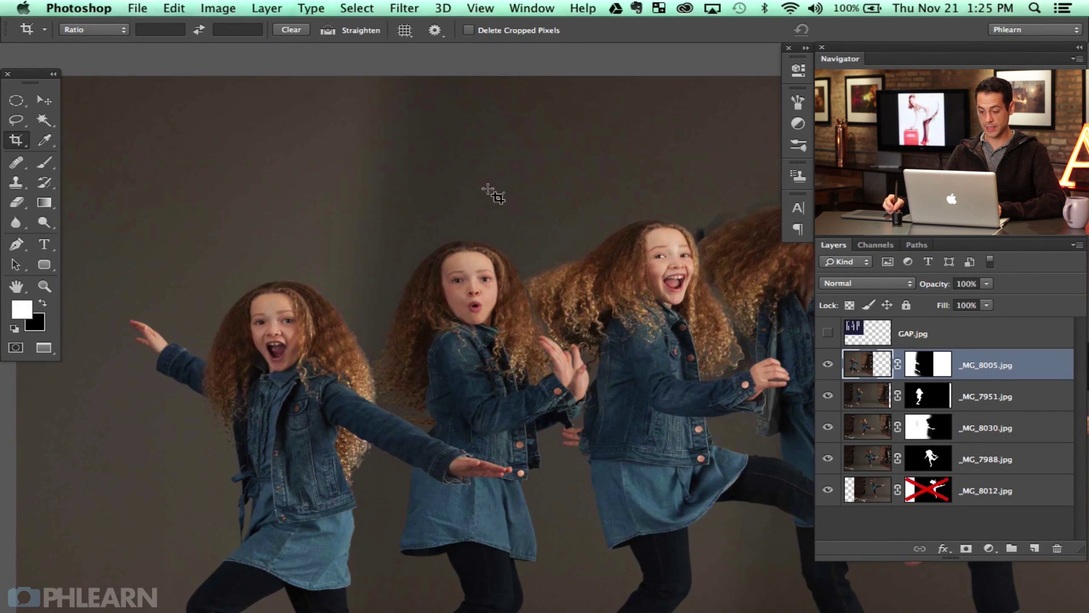
{"action": "left_click", "coordinate": [825, 365]}
{"action": "left_click", "coordinate": [825, 365]}
{"action": "left_click", "coordinate": [826, 365]}
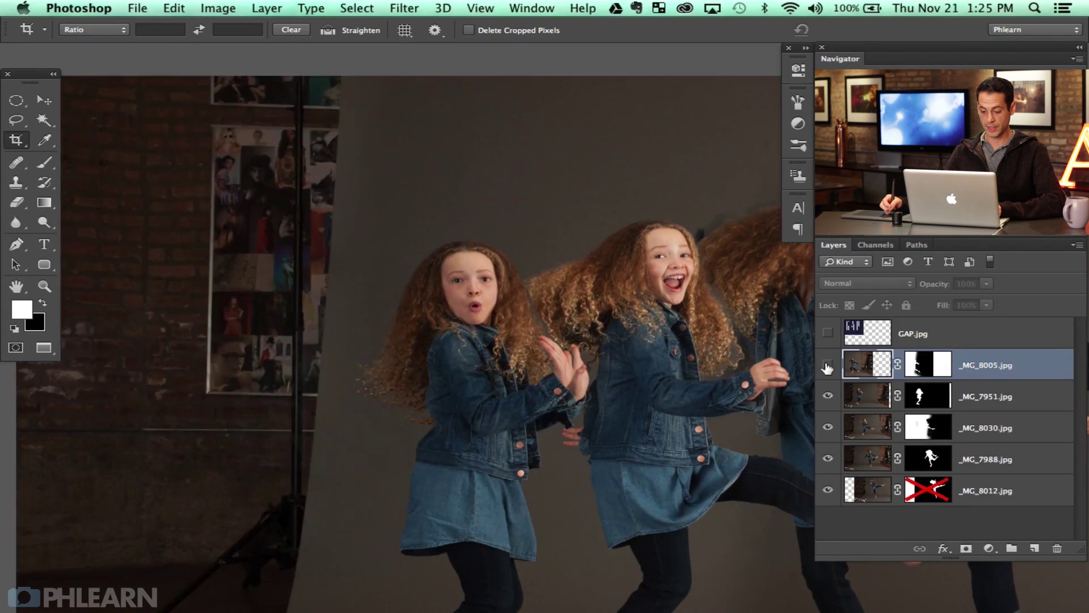
{"action": "left_click", "coordinate": [826, 365]}
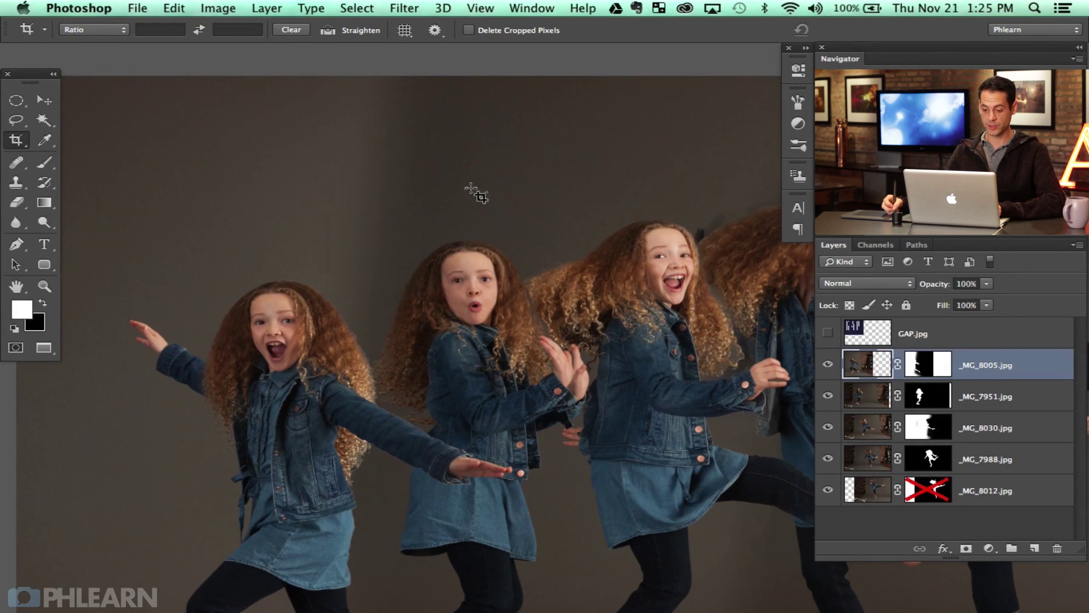
{"action": "left_click", "coordinate": [835, 366]}
{"action": "left_click", "coordinate": [835, 366]}
{"action": "left_click", "coordinate": [835, 366]}
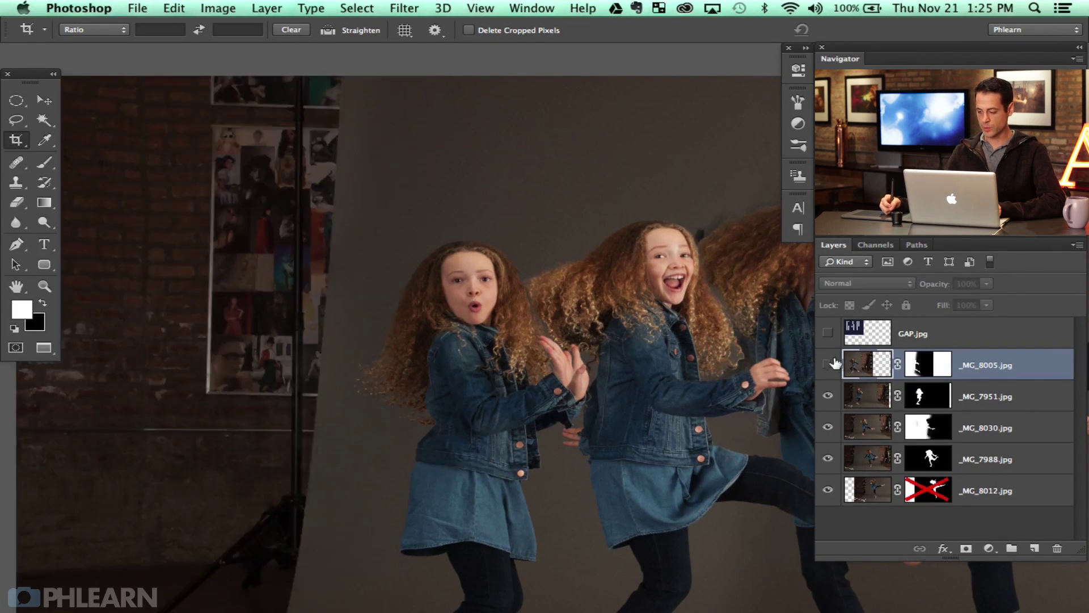
{"action": "left_click", "coordinate": [835, 366]}
- Add a Curves adjustment clipped to _MG_8005.jpg and darken it with an RGB point at input 148, output 112
{"action": "left_click", "coordinate": [997, 548]}
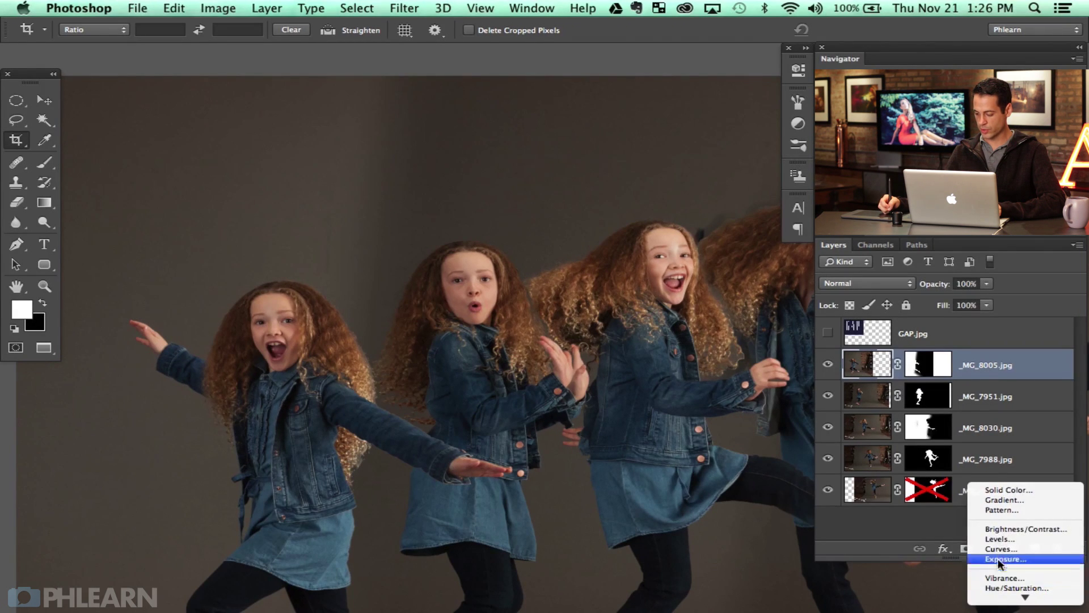
{"action": "left_click", "coordinate": [1003, 548]}
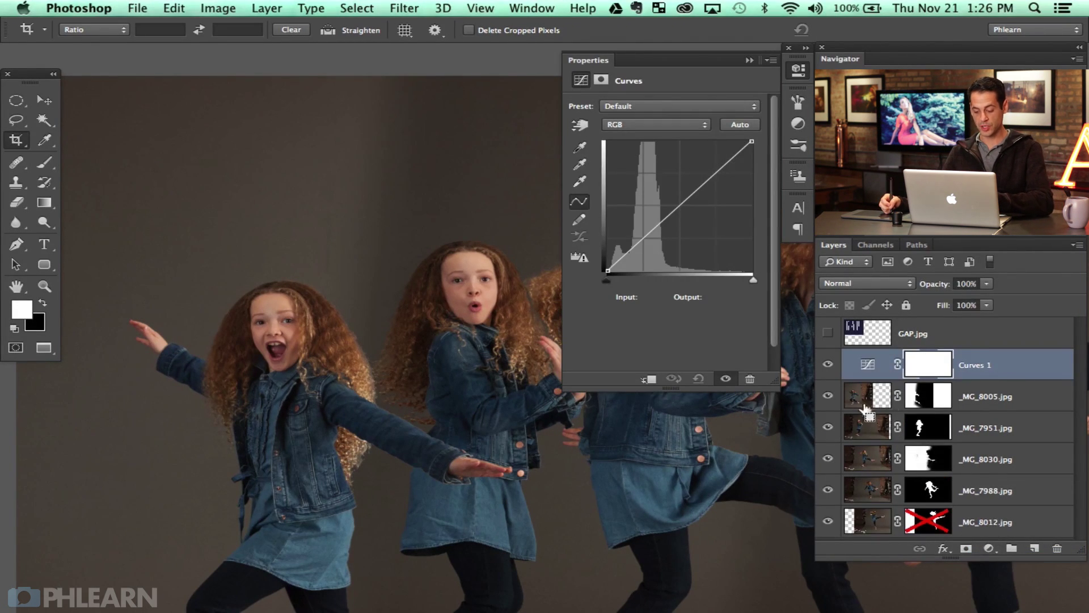
{"action": "key", "text": "alt+super+g"}
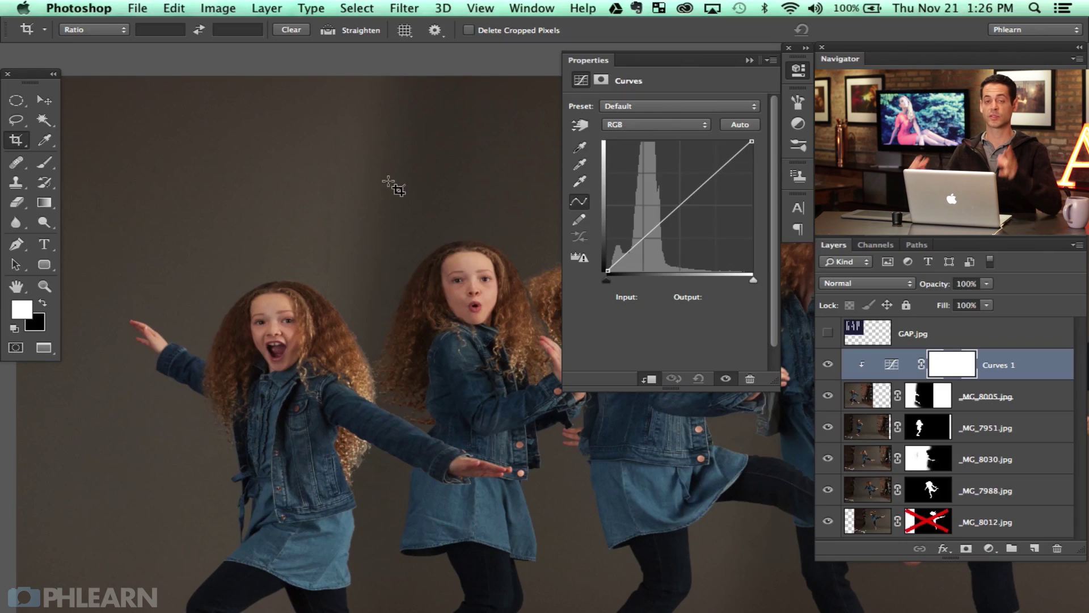
{"action": "left_click_drag", "start_coordinate": [682, 205], "coordinate": [688, 208]}
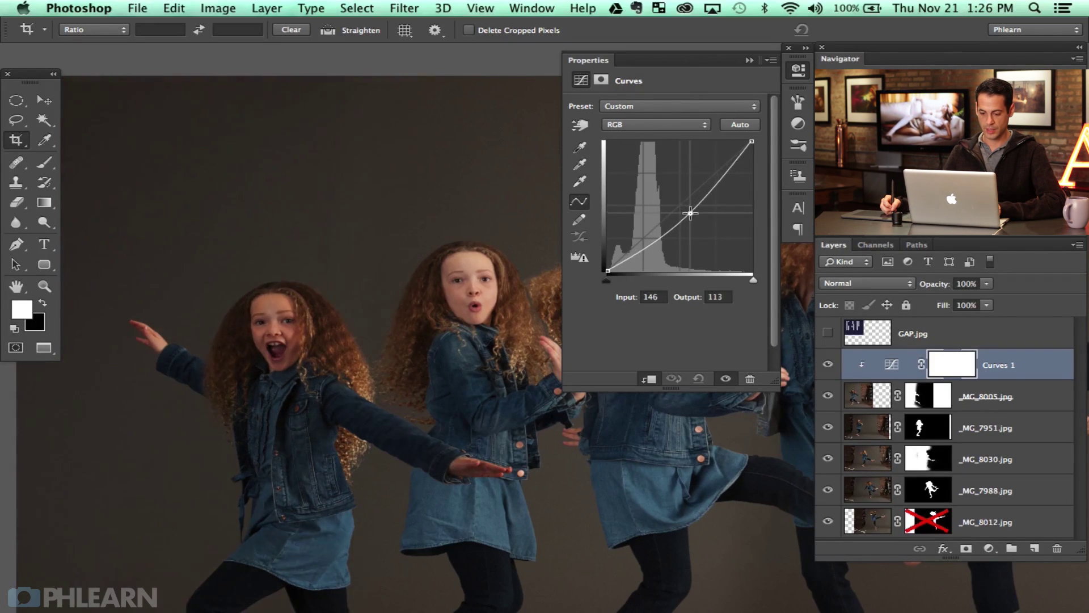
{"action": "left_click_drag", "start_coordinate": [690, 214], "coordinate": [691, 214]}
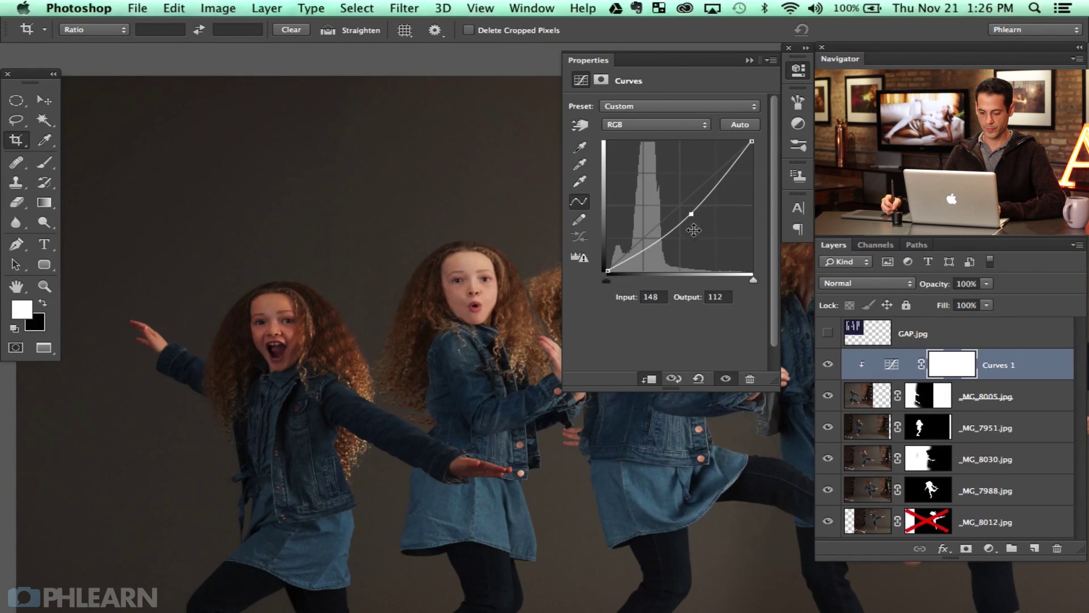
- Check the darkened left backdrop from floor to top and compare it with the Curves adjustment hidden and shown
{"action": "left_click_drag", "start_coordinate": [477, 395], "coordinate": [537, 237]}
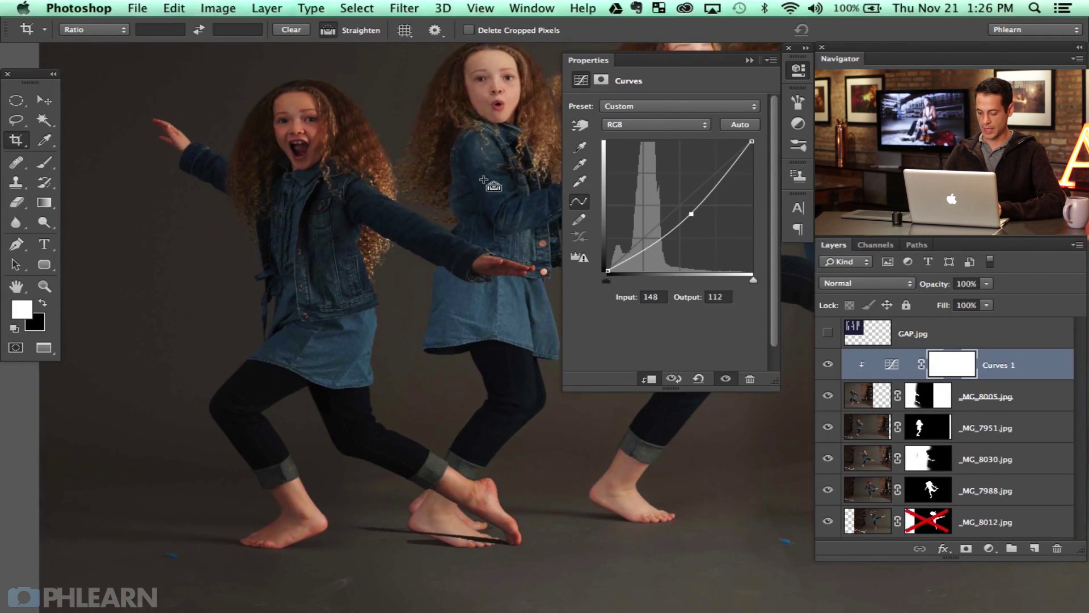
{"action": "key", "text": "super+minus"}
{"action": "left_click_drag", "start_coordinate": [509, 272], "coordinate": [430, 389]}
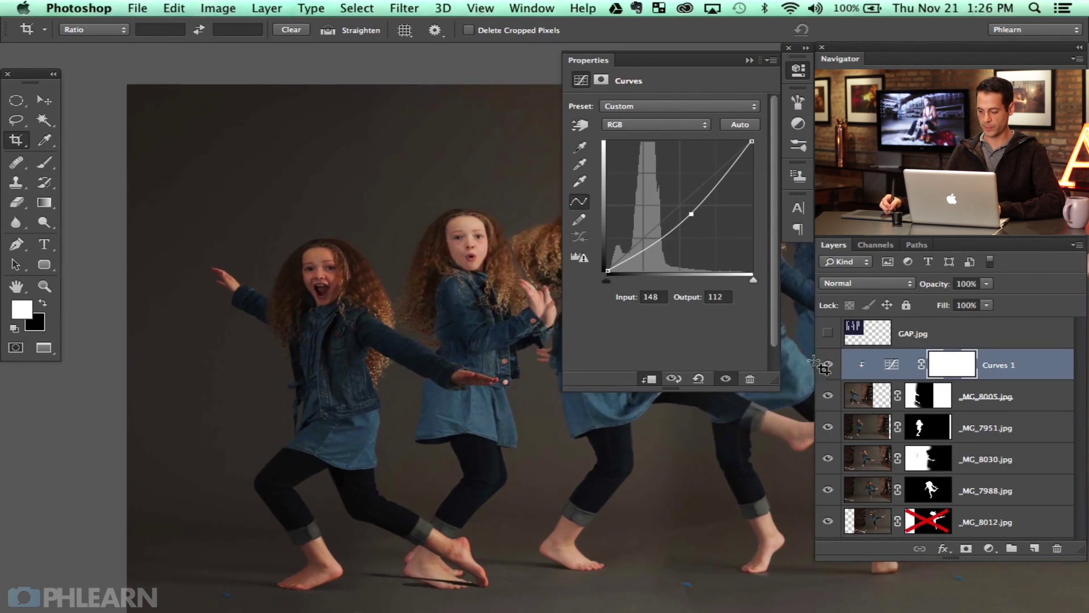
{"action": "left_click", "coordinate": [826, 365]}
{"action": "left_click", "coordinate": [827, 365]}
{"action": "left_click", "coordinate": [826, 364]}
{"action": "left_click", "coordinate": [820, 374]}
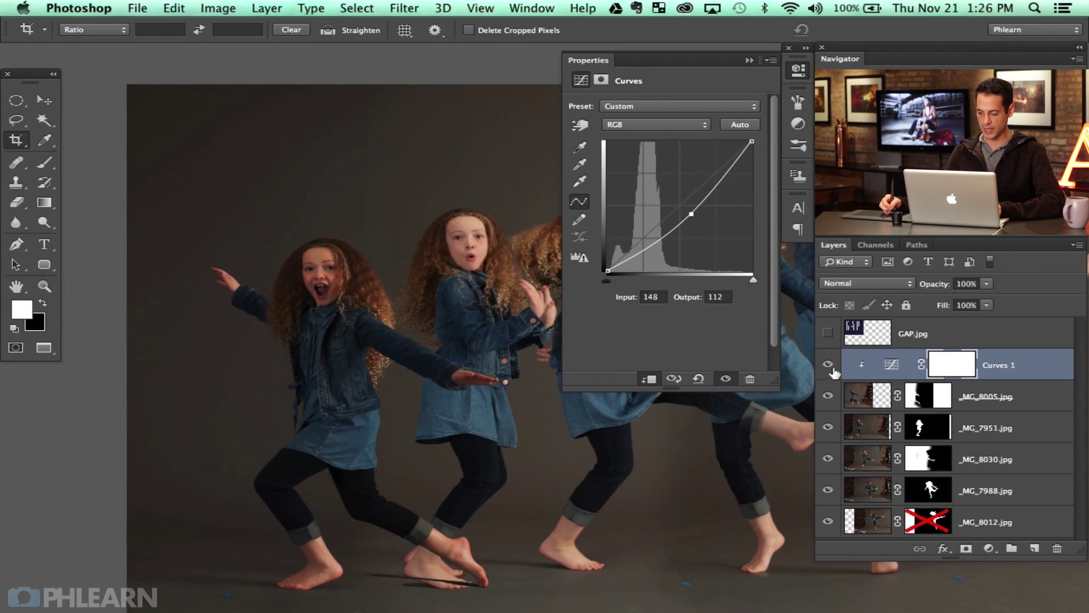
- Paint black over the first girl's upper body on the Curves 1 mask, undoing the unwanted last stroke
{"action": "left_click", "coordinate": [956, 369]}
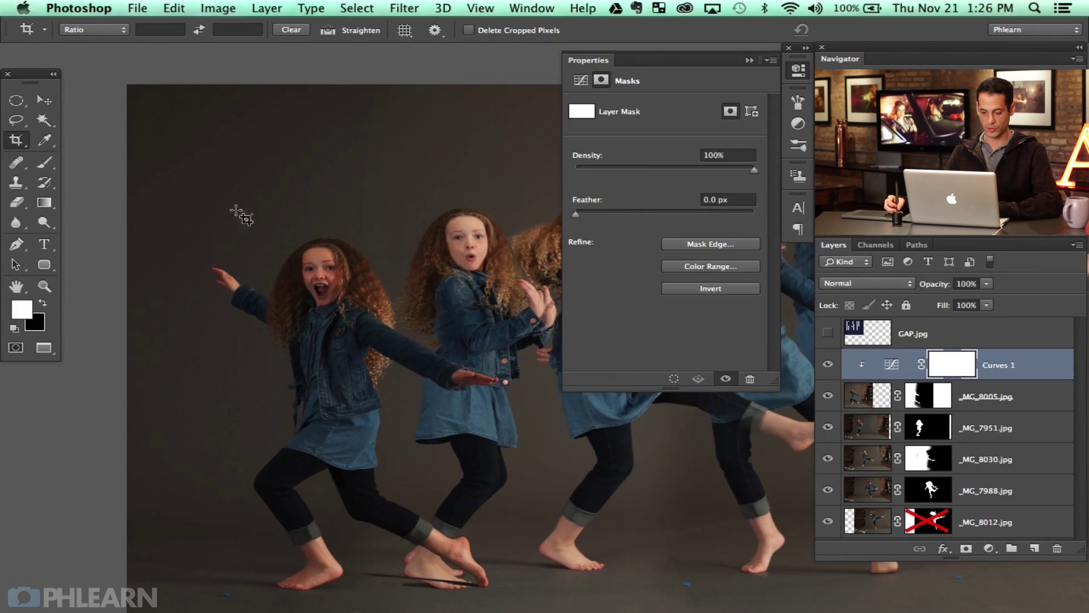
{"action": "key", "text": "b"}
{"action": "right_click", "coordinate": [299, 194]}
{"action": "key", "text": "Escape"}
{"action": "left_click_drag", "start_coordinate": [301, 315], "coordinate": [323, 292]}
{"action": "key", "text": "x"}
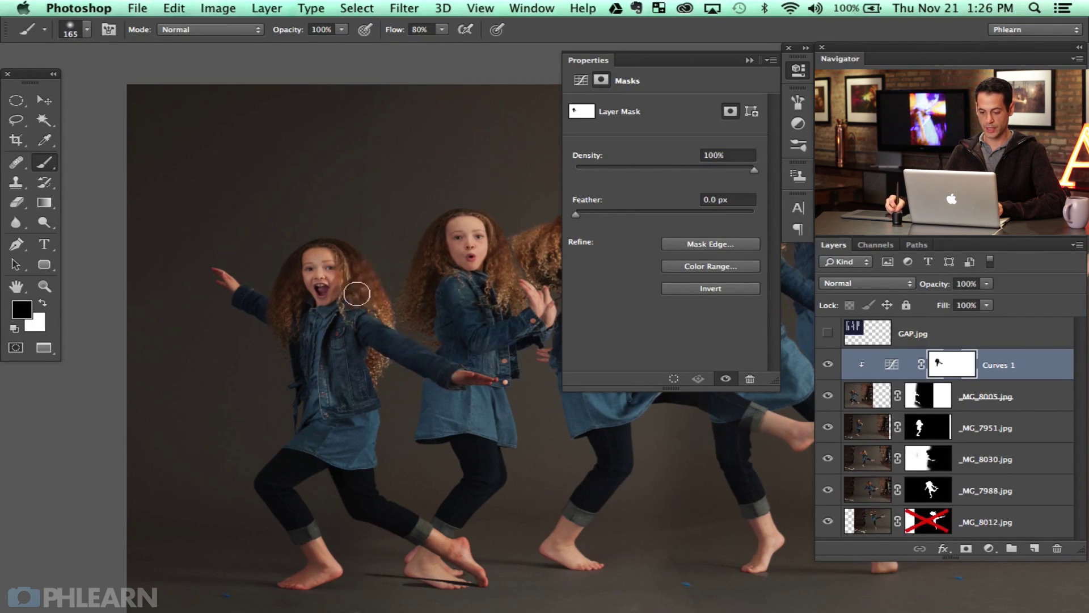
{"action": "key", "text": "alt+super+z"}
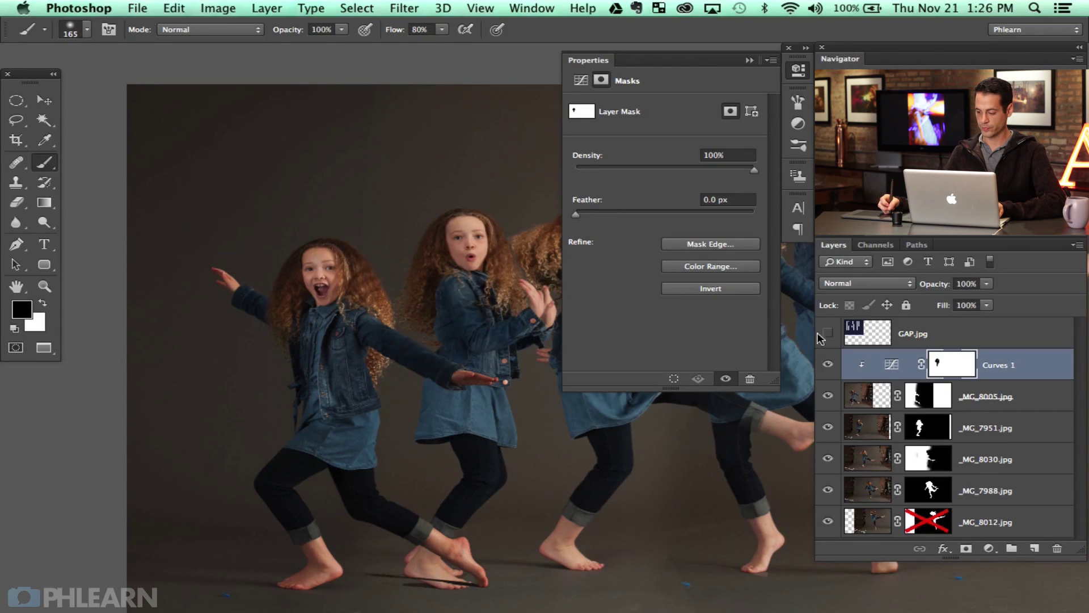
- Disable the _MG_8005.jpg mask and select the whole backdrop around the first girl with the Magic Wand at tolerance 7
{"action": "left_click", "coordinate": [919, 400], "text": "shift"}
{"action": "key", "text": "w"}
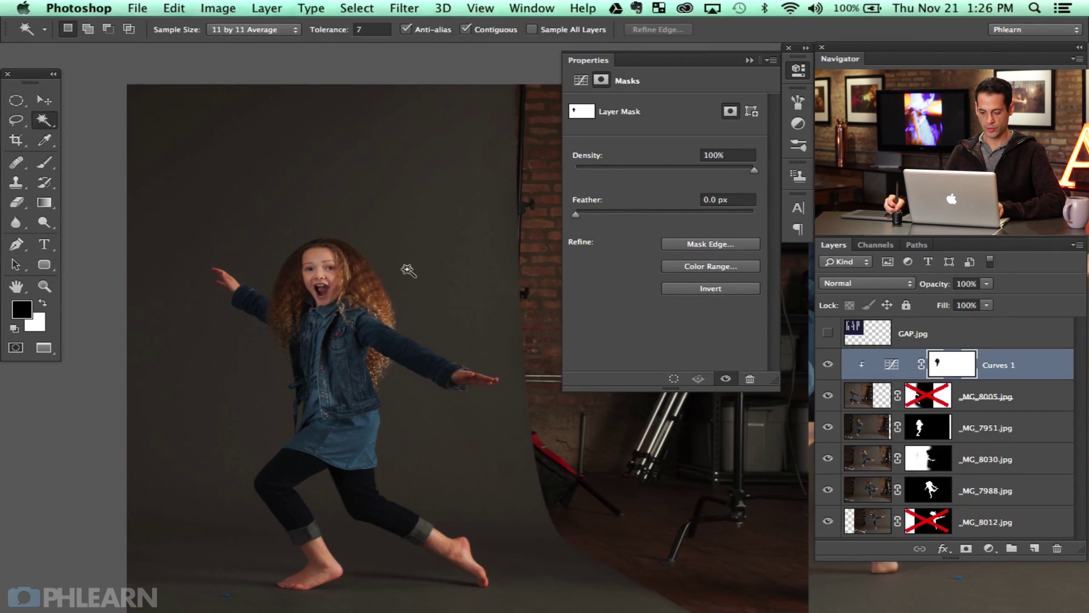
{"action": "left_click", "coordinate": [407, 269]}
{"action": "left_click", "coordinate": [471, 506], "text": "shift"}
{"action": "left_click", "coordinate": [491, 541], "text": "shift"}
{"action": "left_click", "coordinate": [379, 545], "text": "shift"}
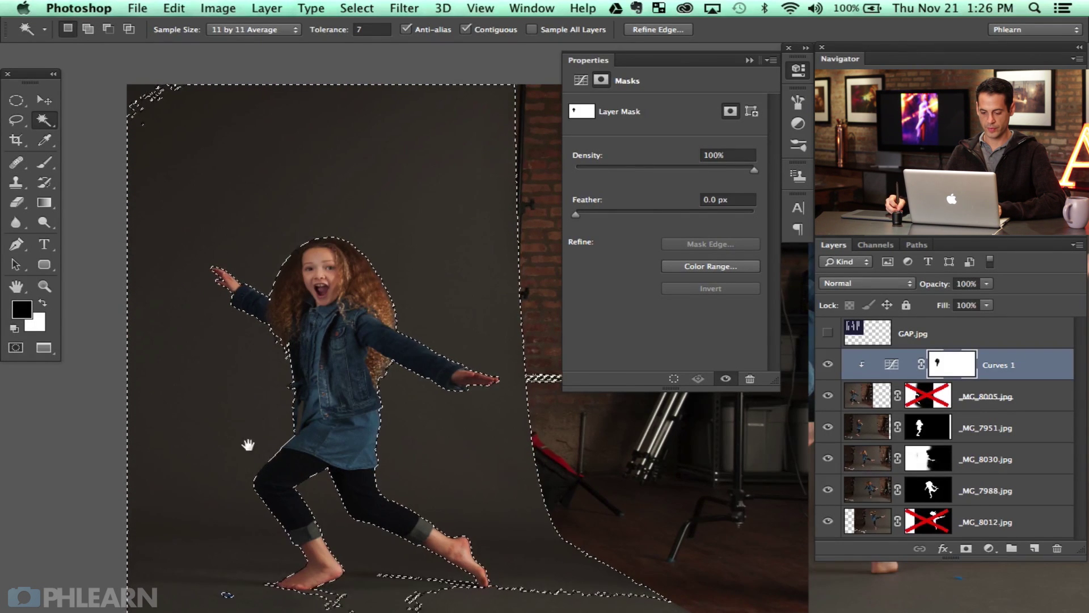
{"action": "left_click_drag", "start_coordinate": [248, 450], "coordinate": [243, 269]}
{"action": "left_click", "coordinate": [397, 448], "text": "shift"}
{"action": "left_click", "coordinate": [426, 443], "text": "shift"}
{"action": "left_click_drag", "start_coordinate": [381, 252], "coordinate": [385, 381]}
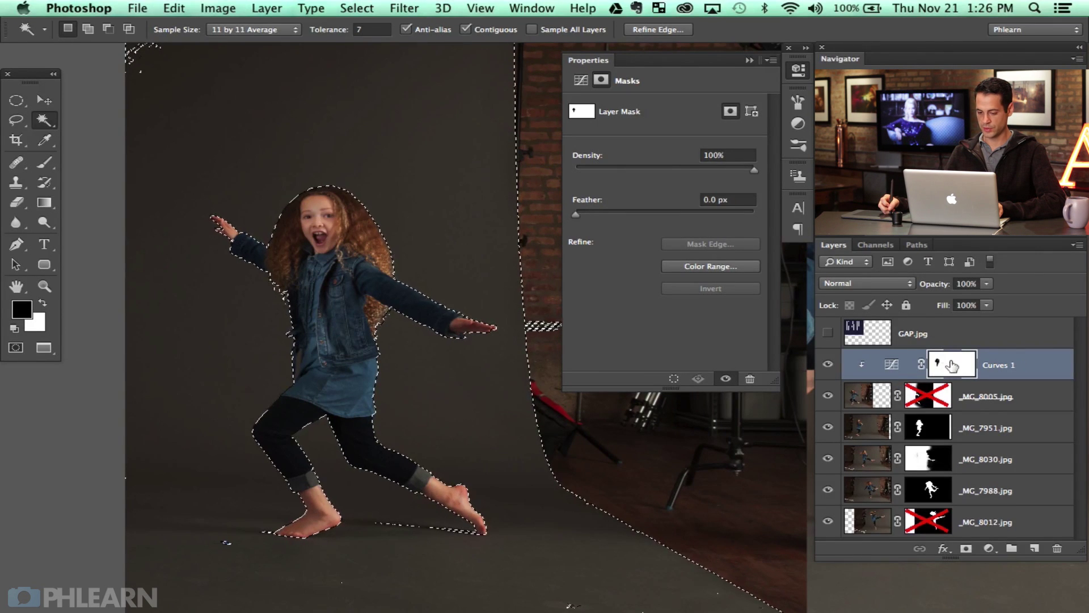
- Re-enable the _MG_8005.jpg mask, paint the first girl's figure black on the Curves 1 mask with a large brush, and deselect
{"action": "left_click", "coordinate": [931, 395], "text": "shift"}
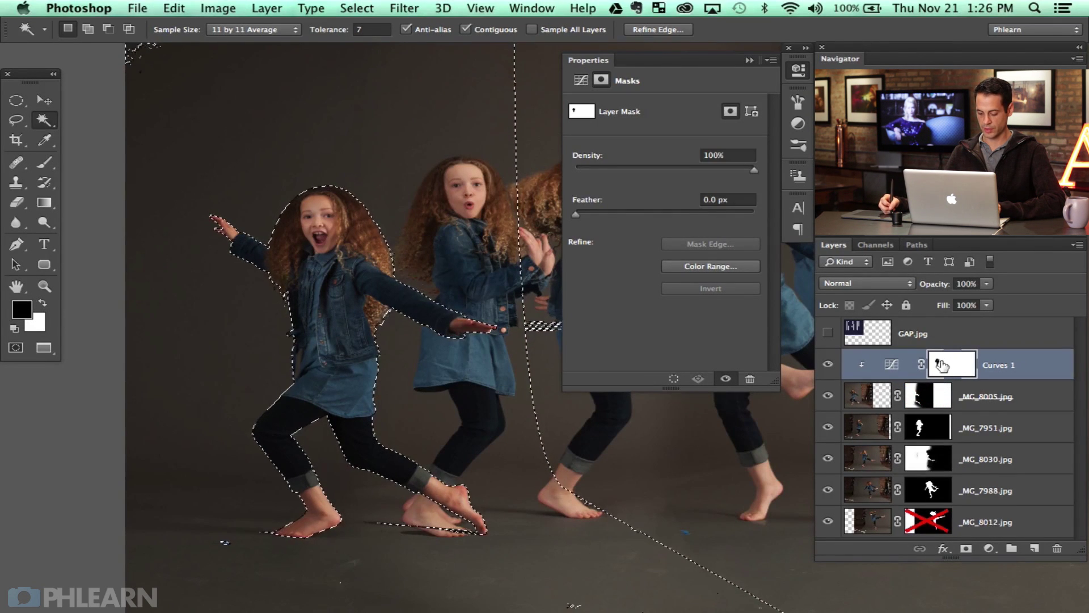
{"action": "key", "text": "b"}
{"action": "key", "text": "bracketright"}
{"action": "key", "text": "bracketright"}
{"action": "key", "text": "bracketright"}
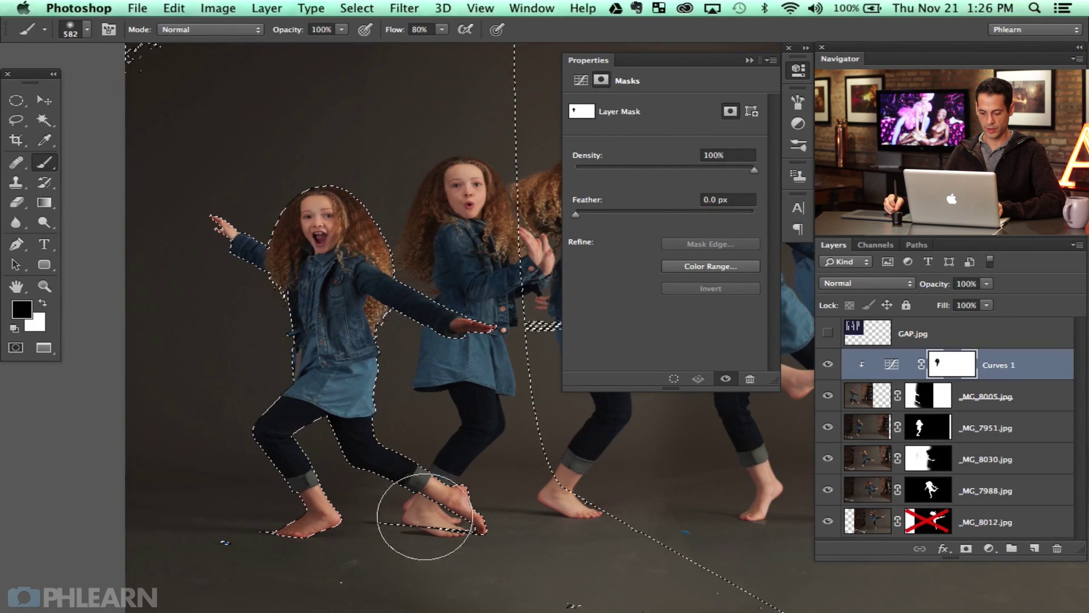
{"action": "mouse_move", "coordinate": [368, 273]}
{"action": "left_mouse_down"}
{"action": "mouse_move", "coordinate": [316, 304]}
{"action": "mouse_move", "coordinate": [310, 349]}
{"action": "left_mouse_up"}
{"action": "key", "text": "ctrl+d"}
- Compare Curves 1 hidden and shown, and touch up its mask around the first girl's hair
{"action": "left_click", "coordinate": [828, 364]}
{"action": "left_click", "coordinate": [828, 363]}
{"action": "left_click", "coordinate": [827, 364]}
{"action": "left_click", "coordinate": [827, 363]}
{"action": "mouse_move", "coordinate": [354, 221]}
{"action": "left_mouse_down"}
{"action": "mouse_move", "coordinate": [374, 229]}
{"action": "mouse_move", "coordinate": [309, 209]}
{"action": "mouse_move", "coordinate": [339, 197]}
{"action": "left_mouse_up"}
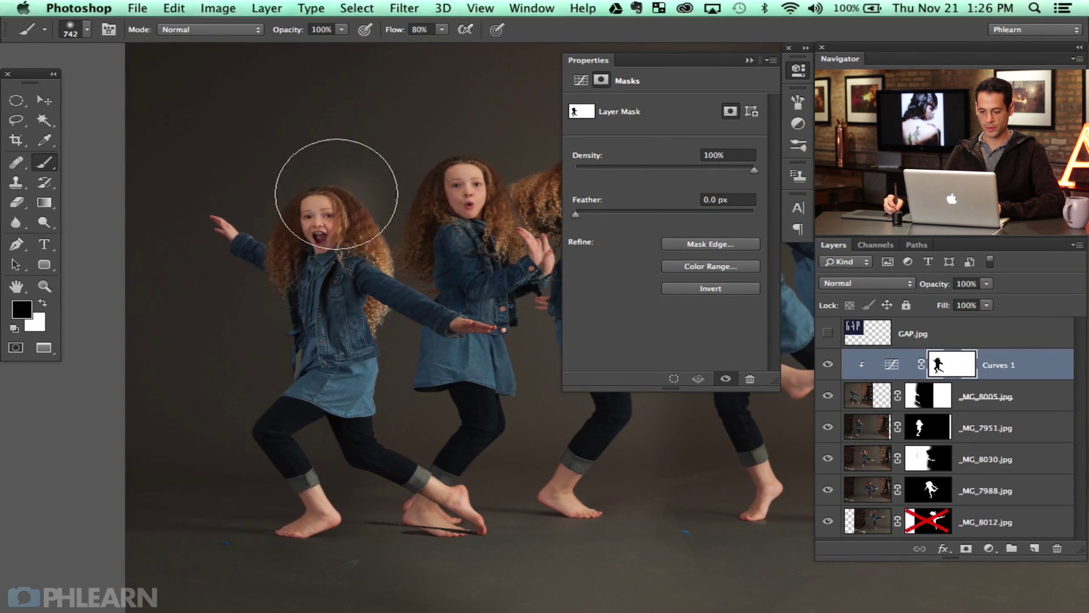
{"action": "key", "text": "x"}
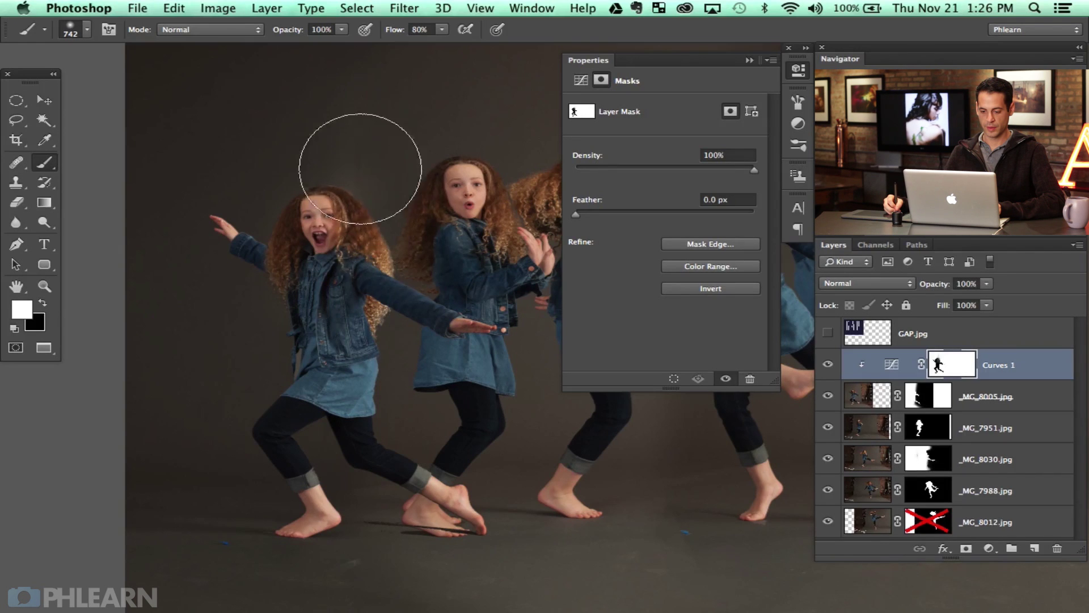
- Compare the whole composite with the Curves 1 adjustment hidden and shown
{"action": "key", "text": "super+minus"}
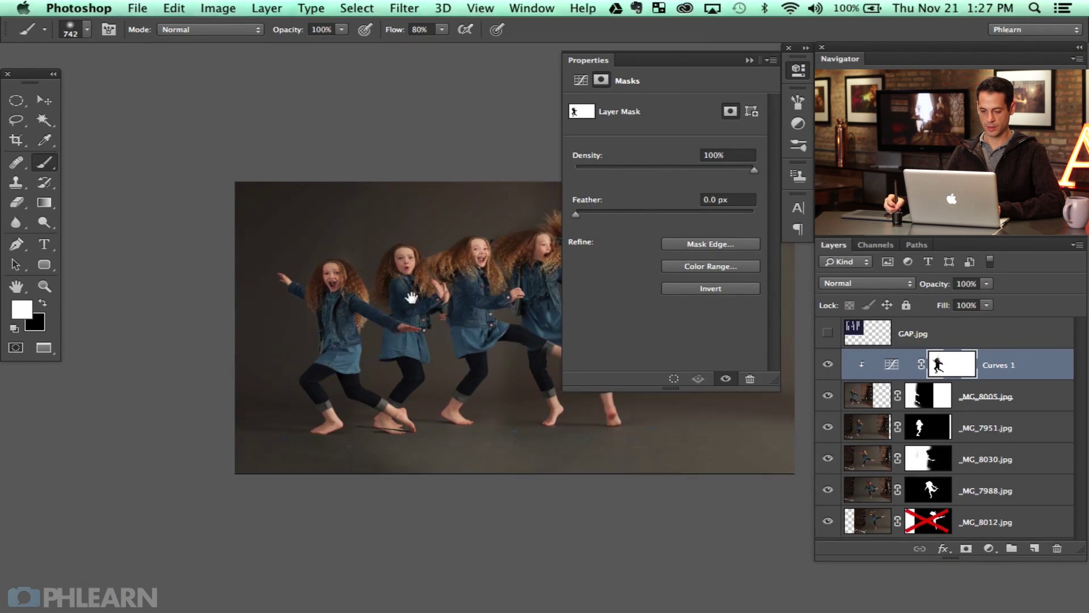
{"action": "left_click_drag", "start_coordinate": [512, 333], "coordinate": [417, 301]}
{"action": "left_click", "coordinate": [829, 367]}
{"action": "left_click", "coordinate": [829, 367]}
{"action": "left_click", "coordinate": [829, 367]}
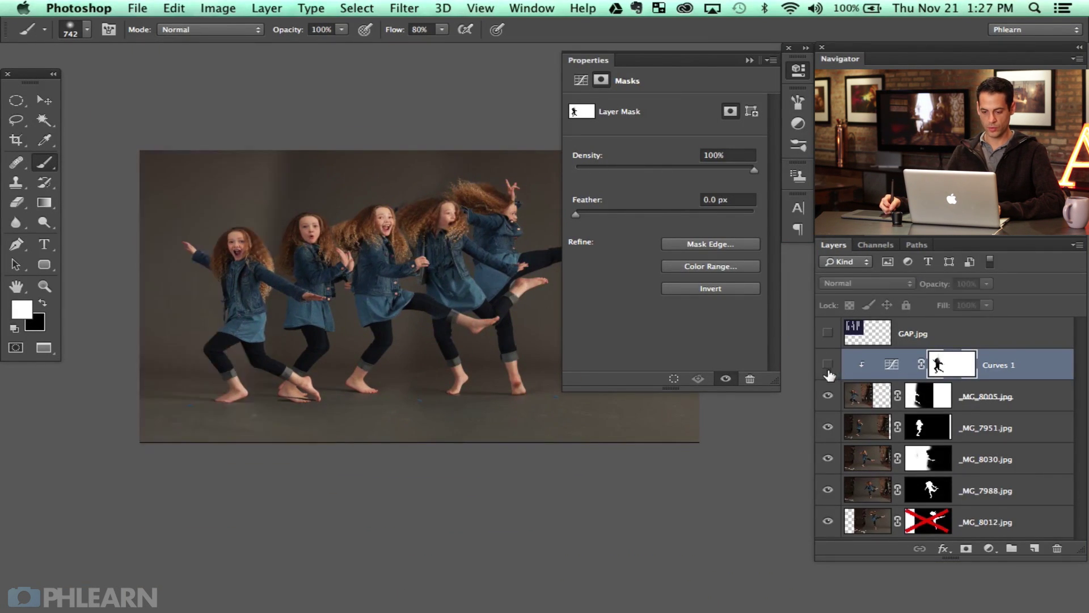
{"action": "left_click", "coordinate": [828, 367]}
- Weaken the Curves 1 darkening by raising its RGB point at input 148 to output 121, comparing the adjustment hidden and shown
{"action": "left_click", "coordinate": [891, 365]}
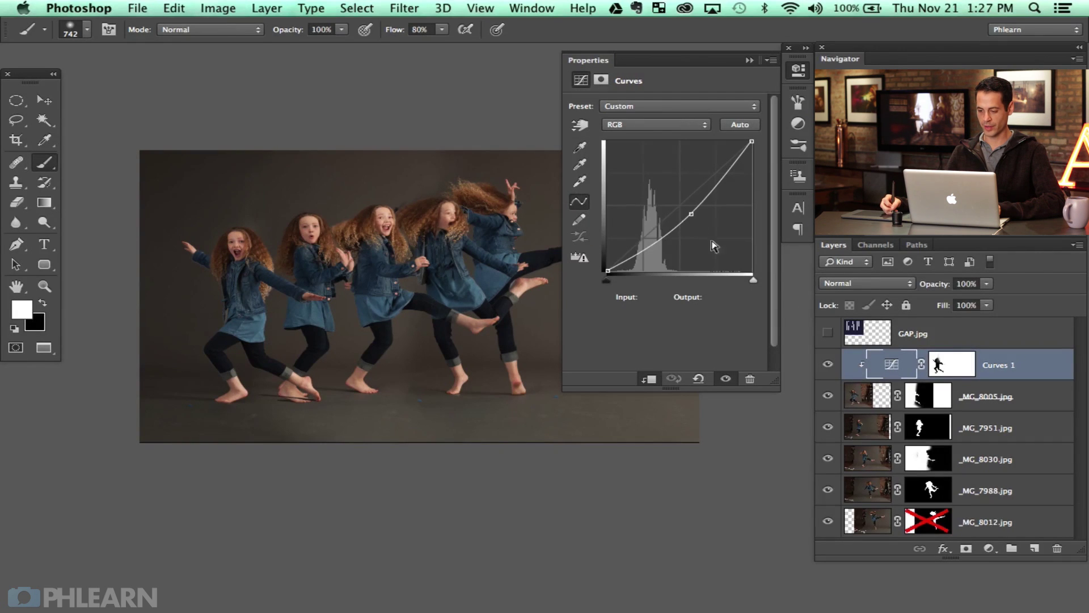
{"action": "left_click", "coordinate": [694, 216]}
{"action": "key", "text": "Up"}
{"action": "key", "text": "Up"}
{"action": "key", "text": "Up"}
{"action": "key", "text": "Up"}
{"action": "key", "text": "Up"}
{"action": "key", "text": "Up"}
{"action": "key", "text": "Up"}
{"action": "key", "text": "Up"}
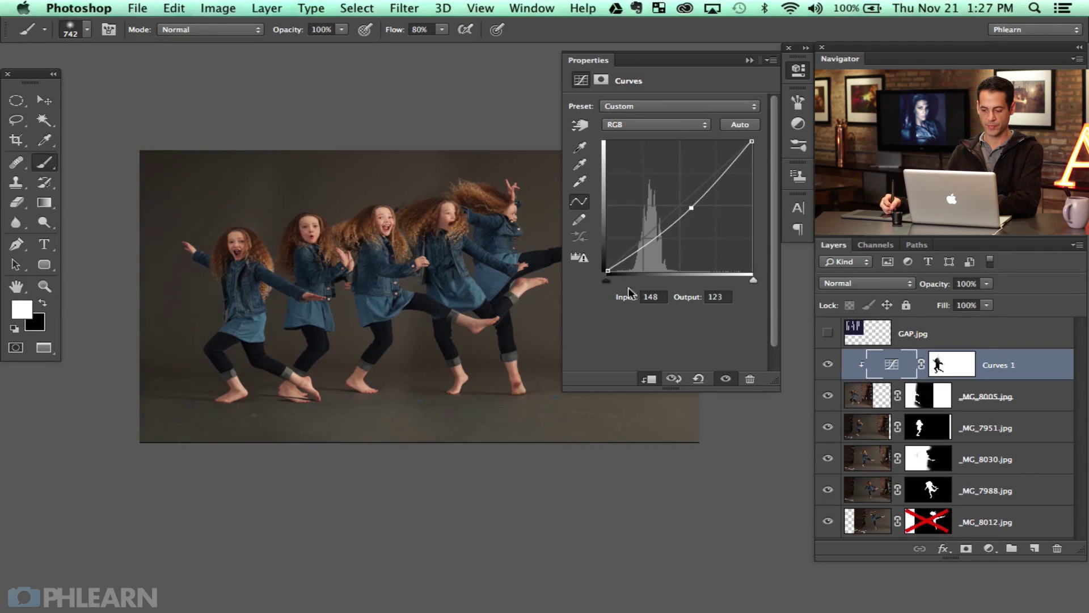
{"action": "left_click", "coordinate": [826, 365]}
{"action": "left_click", "coordinate": [825, 366]}
{"action": "left_click", "coordinate": [824, 366]}
{"action": "left_click", "coordinate": [824, 367]}
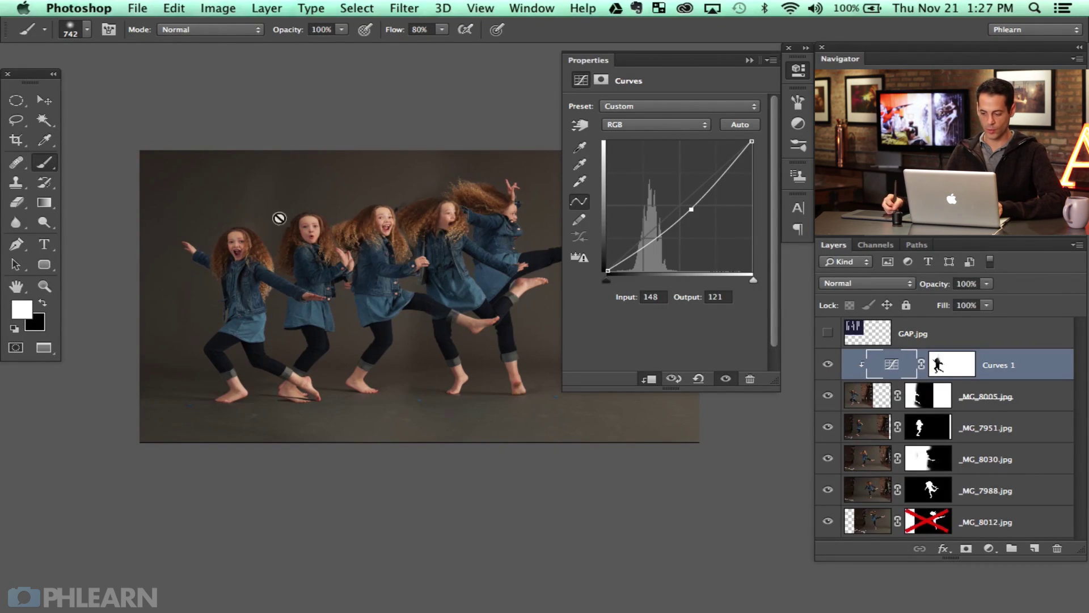
- Check backdrop brightness across the composite by hiding and showing _MG_8030.jpg and _MG_8012.jpg
{"action": "left_click", "coordinate": [938, 366]}
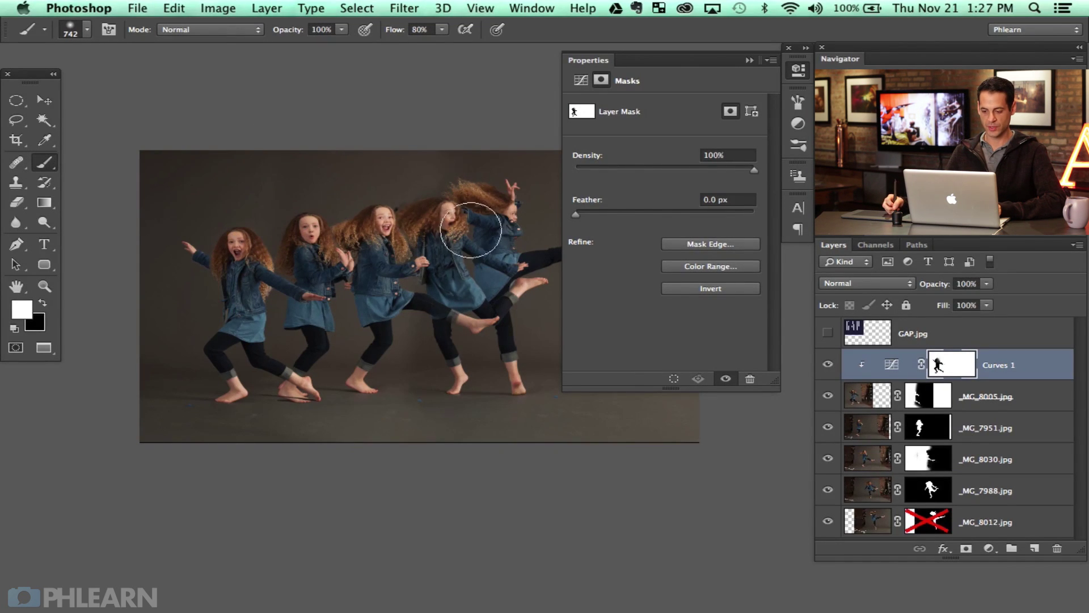
{"action": "scroll", "coordinate": [471, 230], "scroll_direction": "right", "scroll_amount": 3}
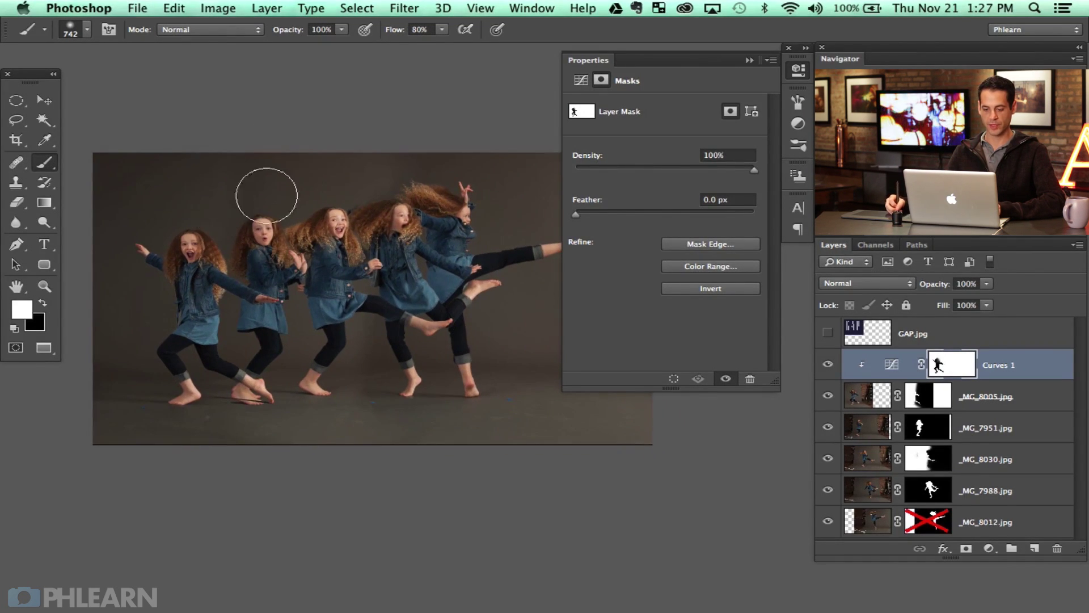
{"action": "left_click", "coordinate": [829, 365]}
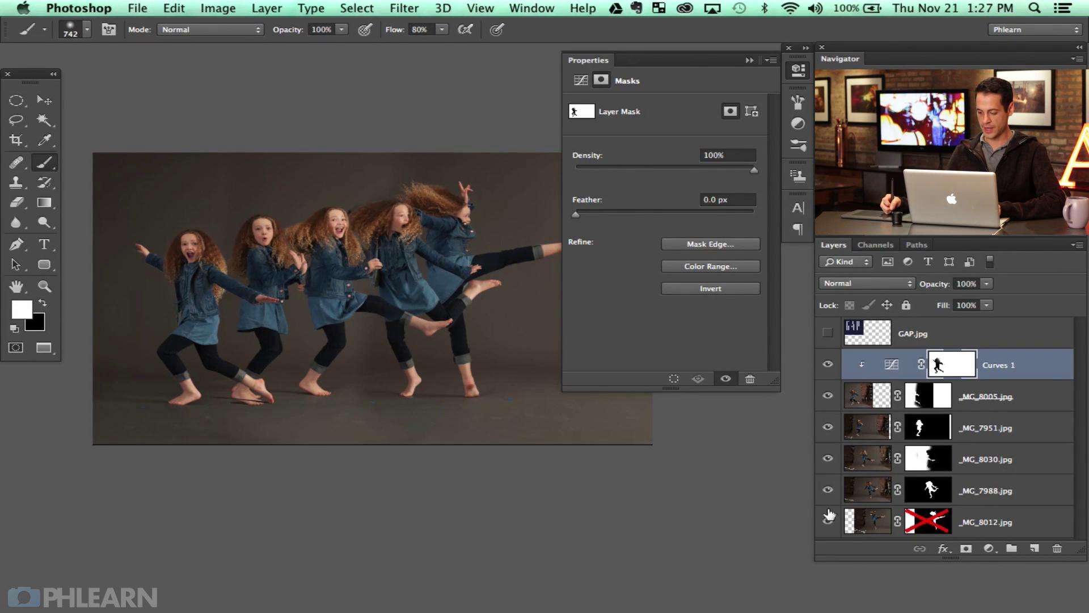
{"action": "left_click", "coordinate": [828, 459]}
{"action": "left_click", "coordinate": [828, 459]}
{"action": "left_click", "coordinate": [828, 460]}
{"action": "left_click", "coordinate": [828, 459]}
{"action": "left_click", "coordinate": [828, 459]}
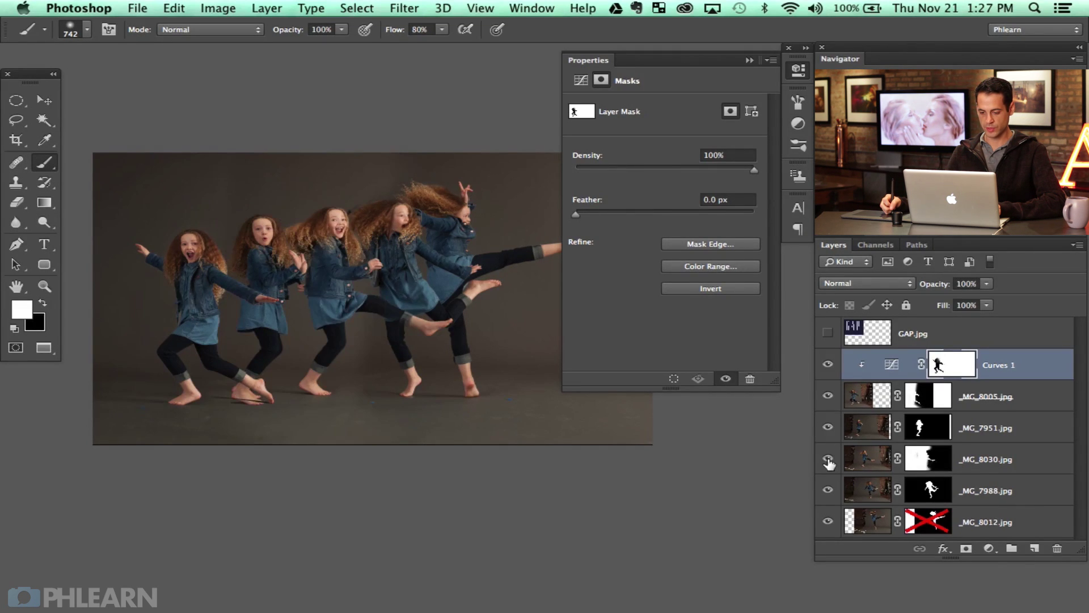
{"action": "left_click", "coordinate": [827, 522]}
{"action": "left_click", "coordinate": [828, 522]}
{"action": "left_click", "coordinate": [828, 522]}
{"action": "left_click", "coordinate": [828, 521]}
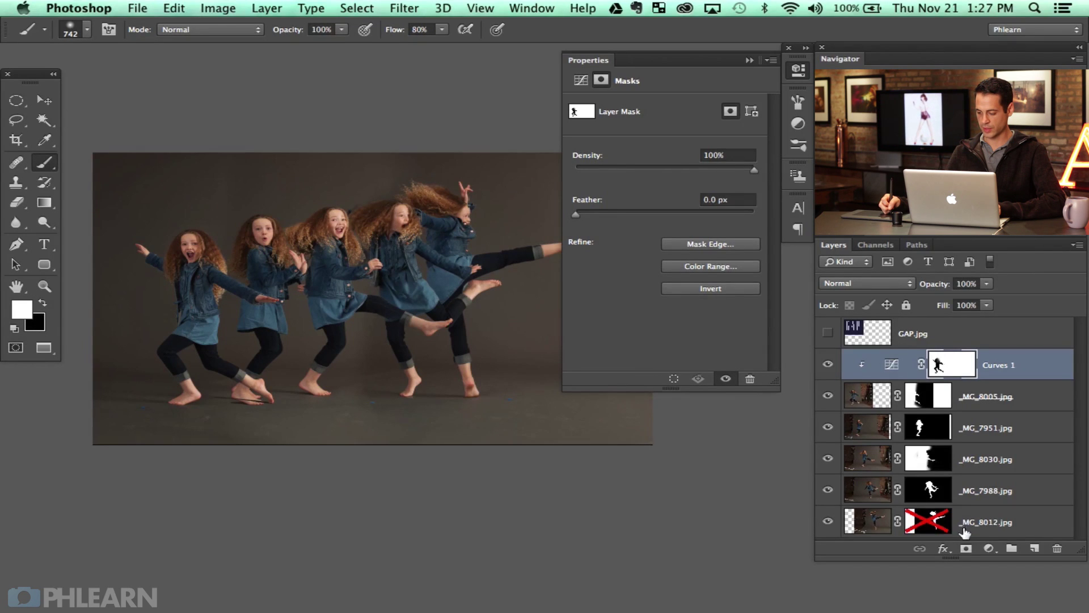
- Add a Curves adjustment above _MG_8012.jpg and clip it to that layer
{"action": "left_click", "coordinate": [986, 523]}
{"action": "left_click", "coordinate": [989, 549]}
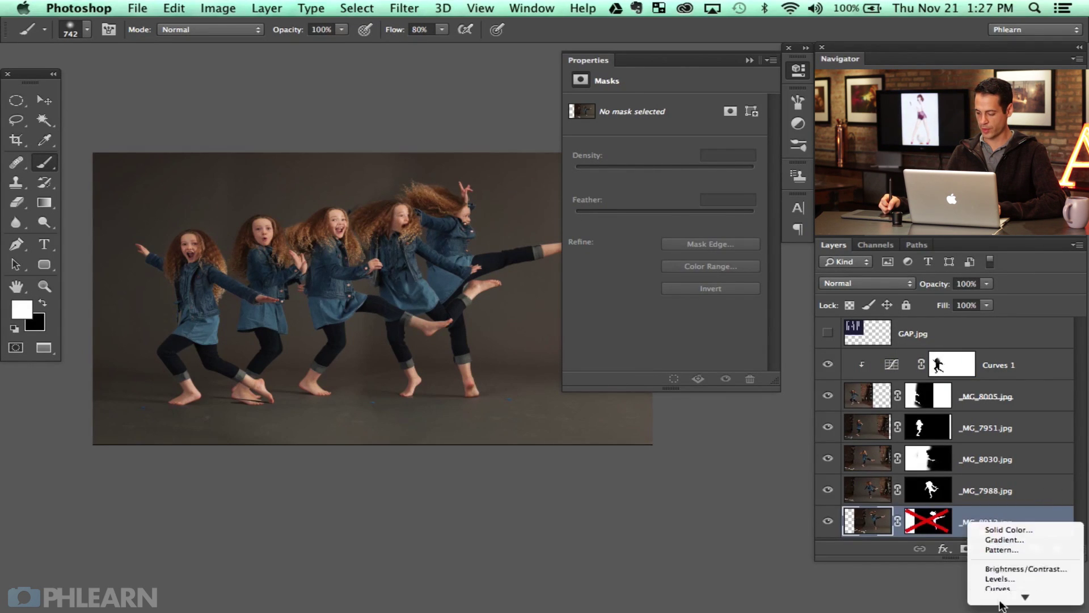
{"action": "left_click", "coordinate": [998, 551]}
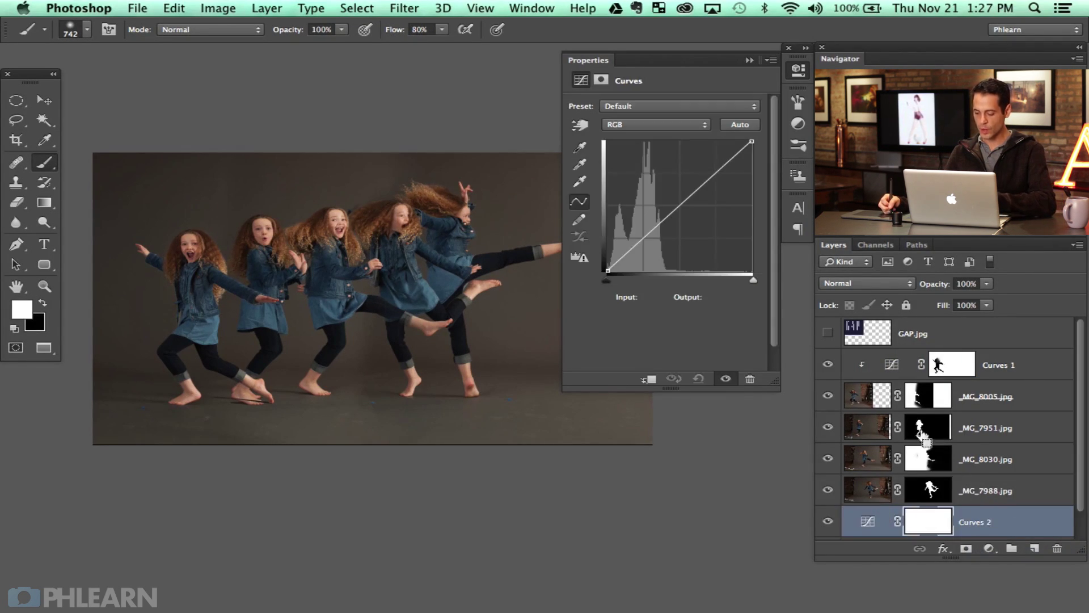
{"action": "left_click", "coordinate": [976, 504], "text": "alt"}
- Brighten the clipped Curves 2 adjustment with an RGB point at input 125, output 149
{"action": "left_click_drag", "start_coordinate": [677, 209], "coordinate": [678, 205]}
{"action": "key", "text": "Up"}
{"action": "key", "text": "Up"}
{"action": "key", "text": "Up"}
{"action": "key", "text": "Up"}
{"action": "key", "text": "Up"}
{"action": "key", "text": "Up"}
{"action": "key", "text": "Up"}
{"action": "key", "text": "Up"}
{"action": "key", "text": "Up"}
{"action": "key", "text": "Up"}
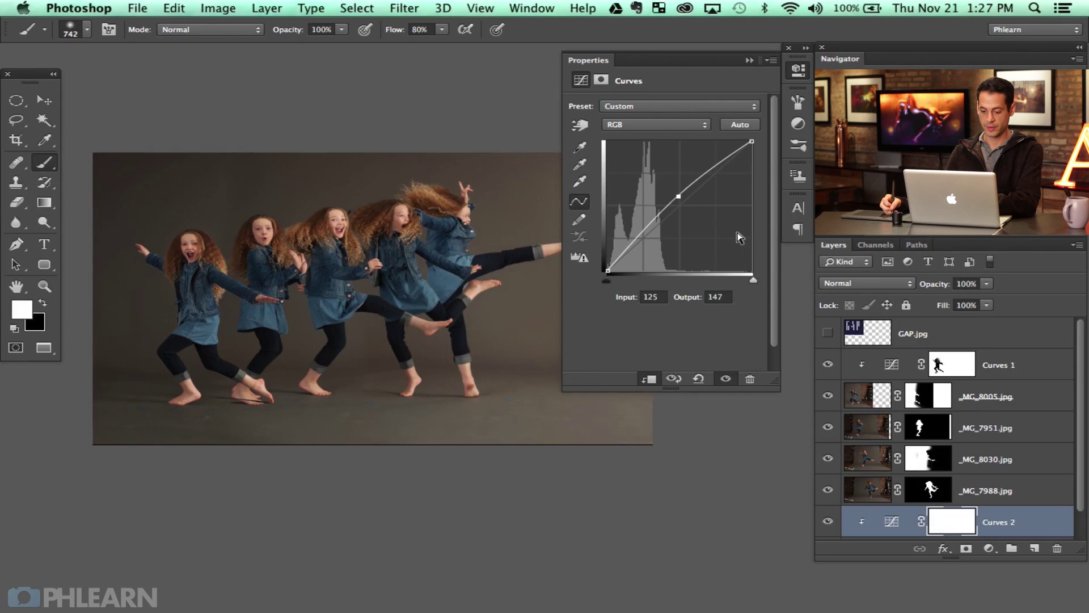
{"action": "key", "text": "Up"}
{"action": "key", "text": "Up"}
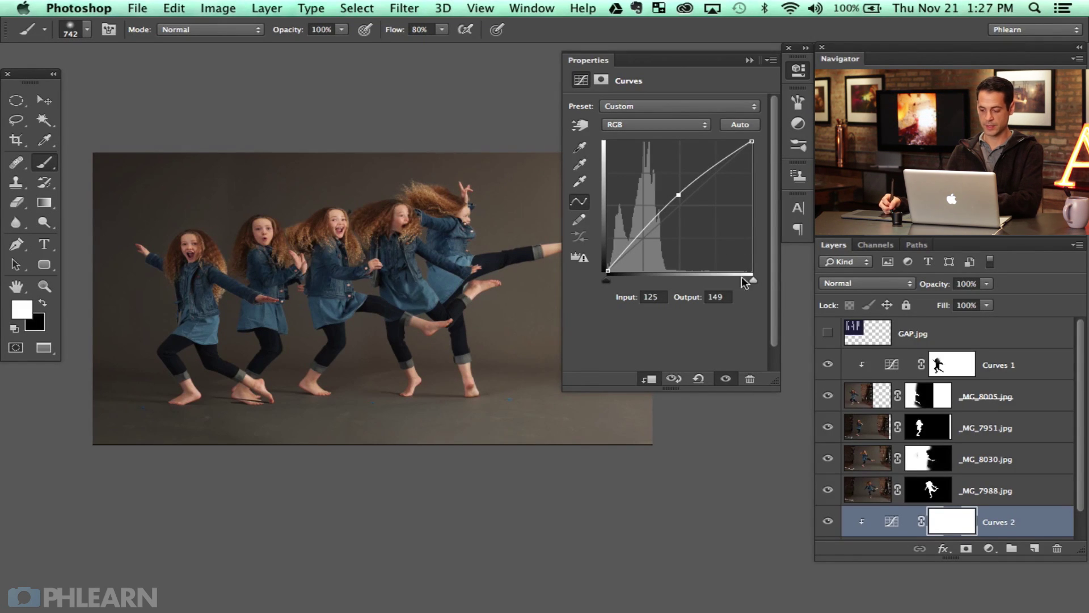
- Compare the full composite with both Curves adjustments hidden and shown, with the adjustment properties closed
{"action": "left_click", "coordinate": [828, 521]}
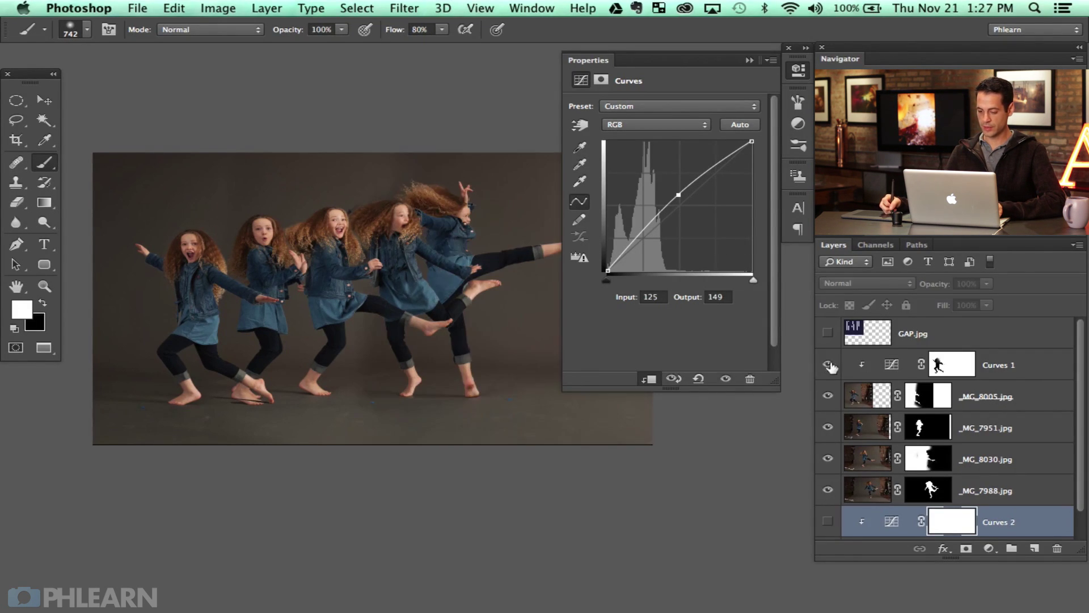
{"action": "left_click", "coordinate": [827, 364]}
{"action": "left_click", "coordinate": [800, 101]}
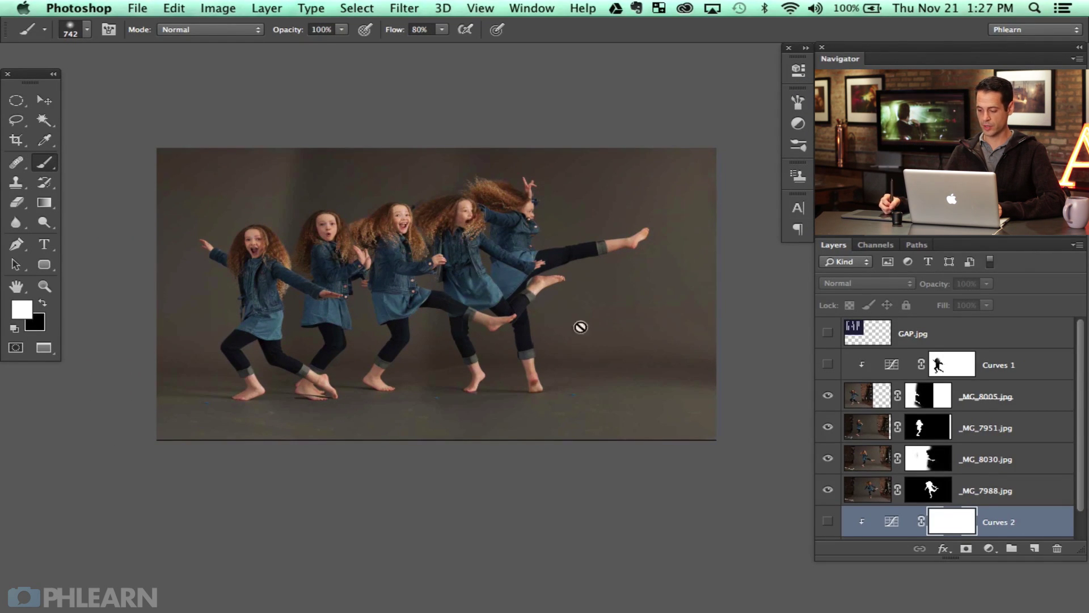
{"action": "left_click", "coordinate": [829, 520]}
{"action": "left_click", "coordinate": [828, 364]}
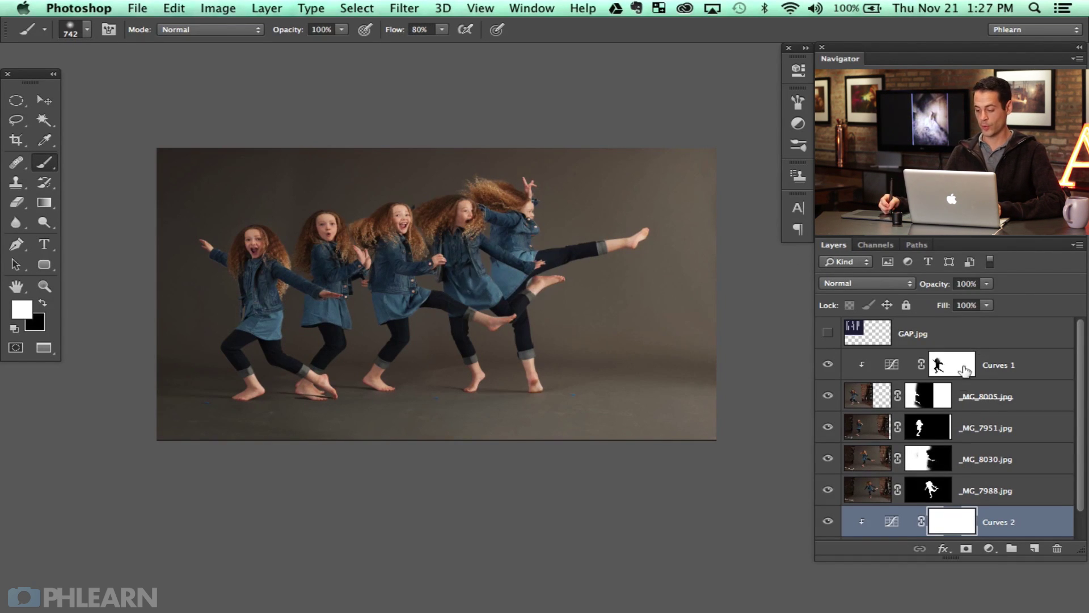
- Group all layers from Curves 1 down to _MG_8012.jpg and enter the model's name as the group name
{"action": "left_click", "coordinate": [1039, 372]}
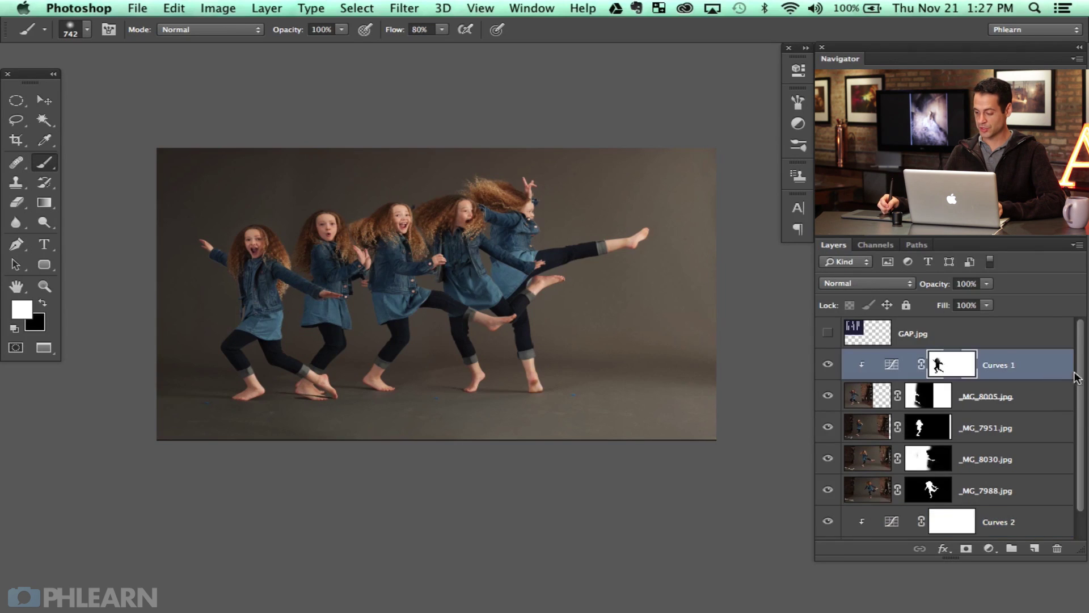
{"action": "scroll", "coordinate": [1083, 409], "scroll_direction": "down", "scroll_amount": 1}
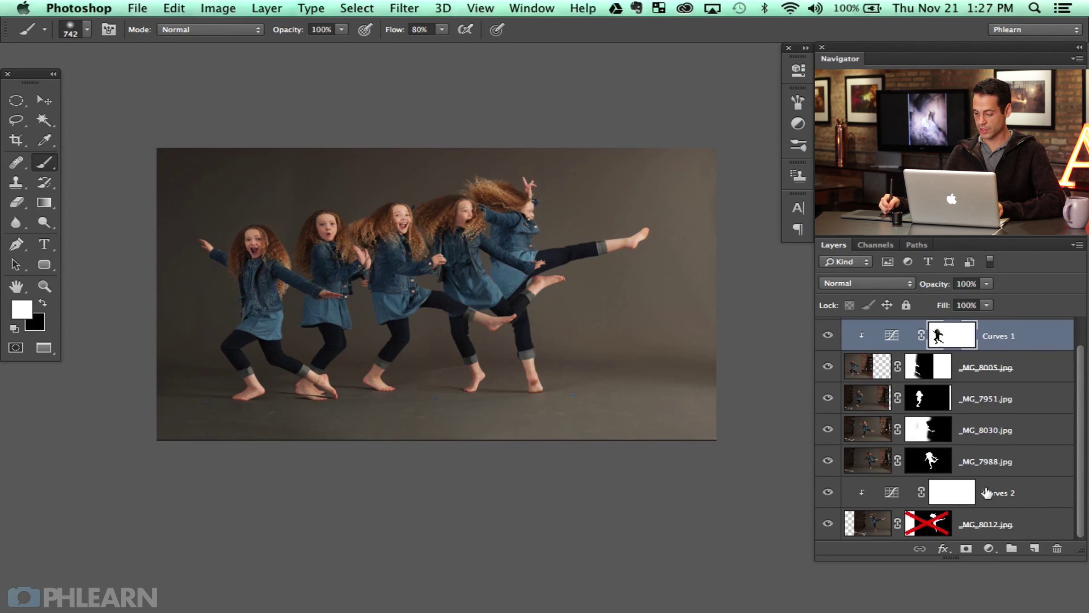
{"action": "left_click", "coordinate": [1020, 516], "text": "shift"}
{"action": "key", "text": "super+g"}
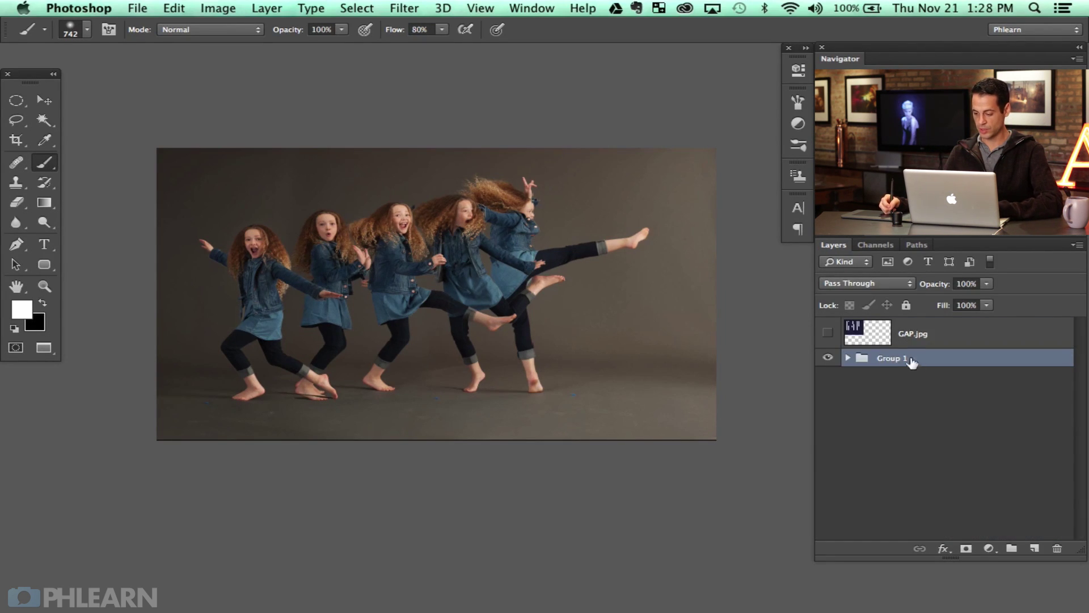
{"action": "type", "text": "Berk"}
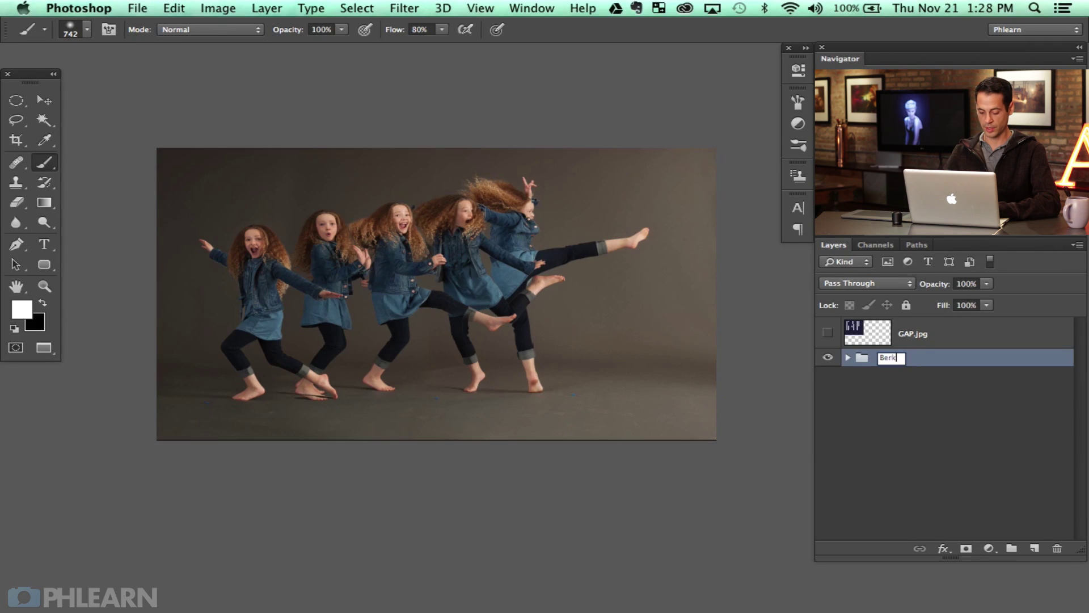